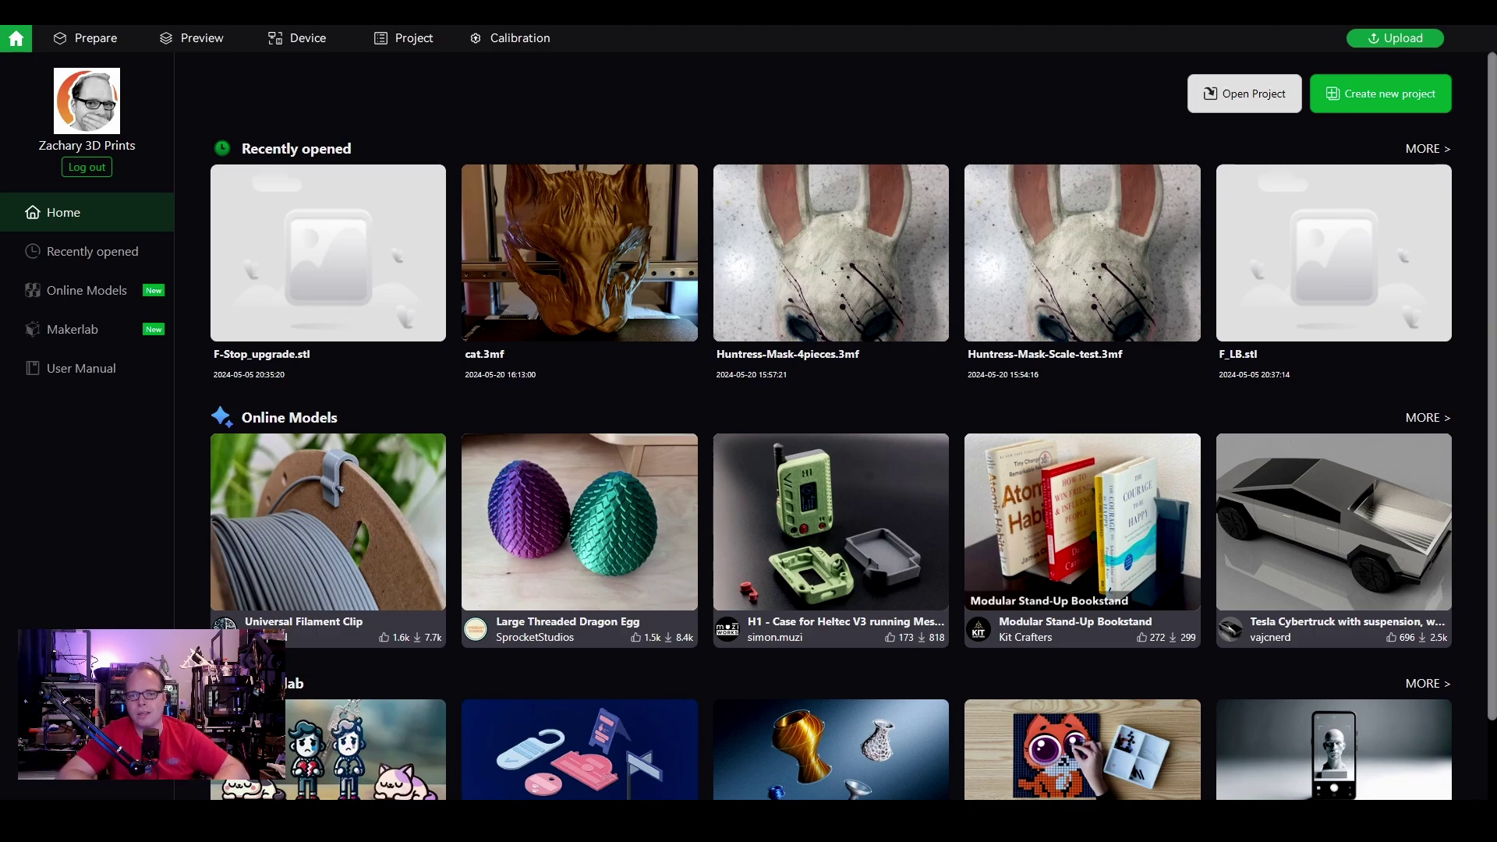
From the Prepare workspace, add the Creality K1 0.4 mm nozzle printer via Add/Remove printers
click(97, 39)
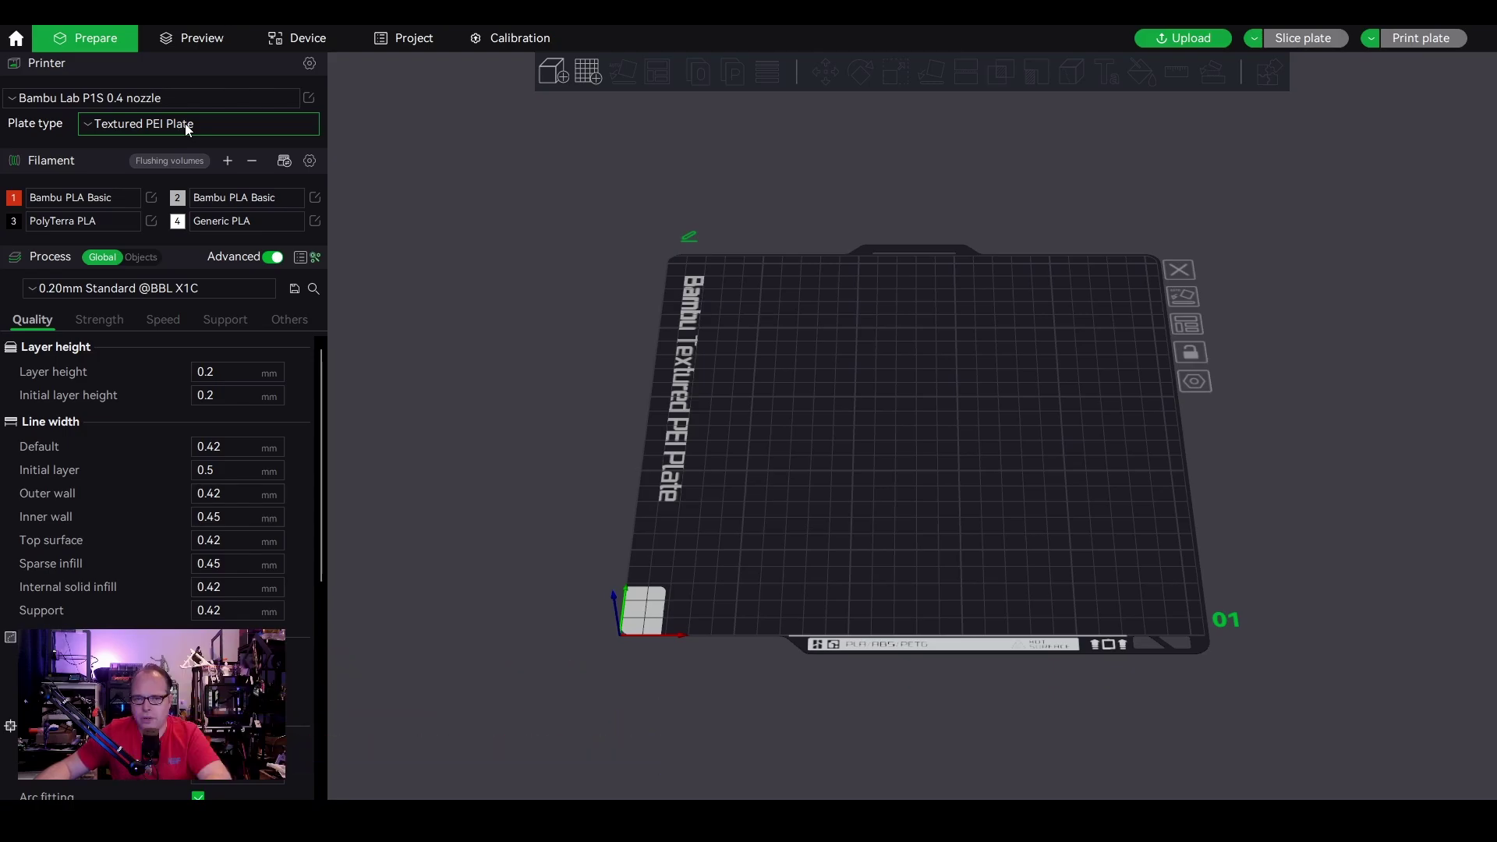
click(310, 64)
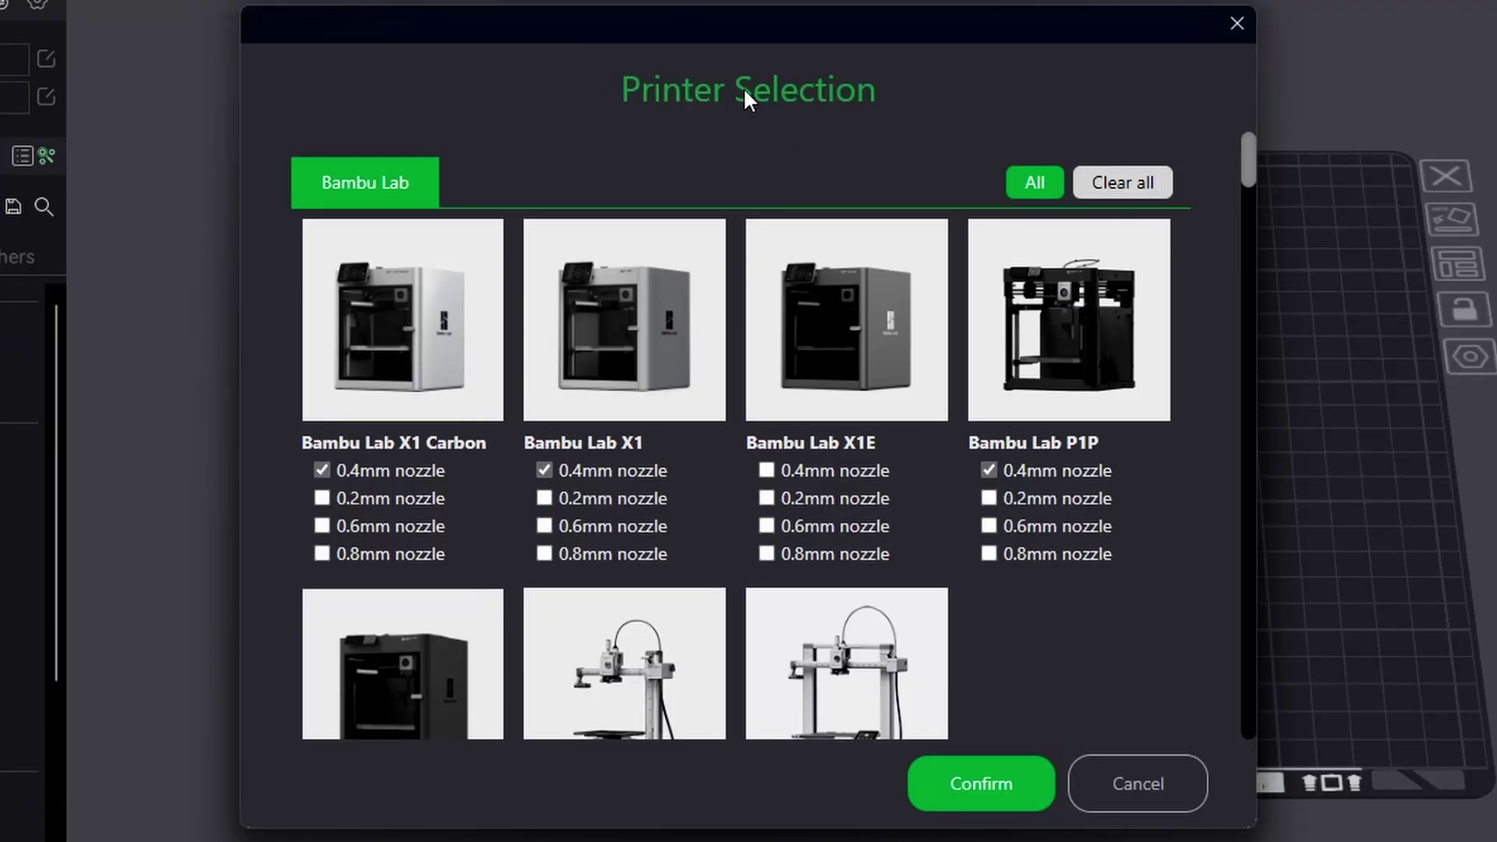
scroll(1066, 423, down, 15)
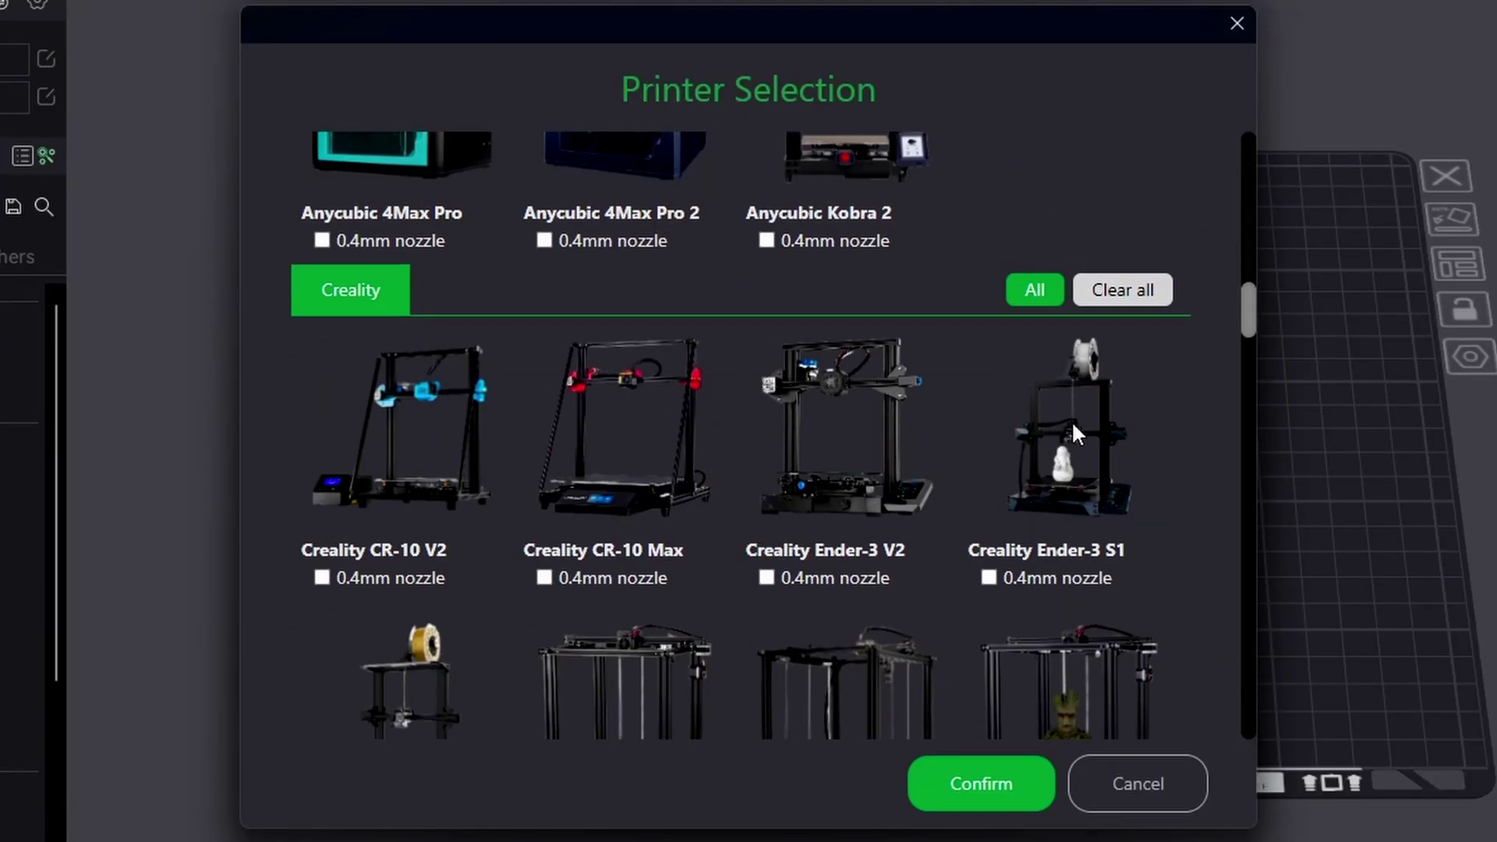
scroll(1072, 420, down, 2)
scroll(1068, 405, up, 2)
scroll(715, 278, down, 10)
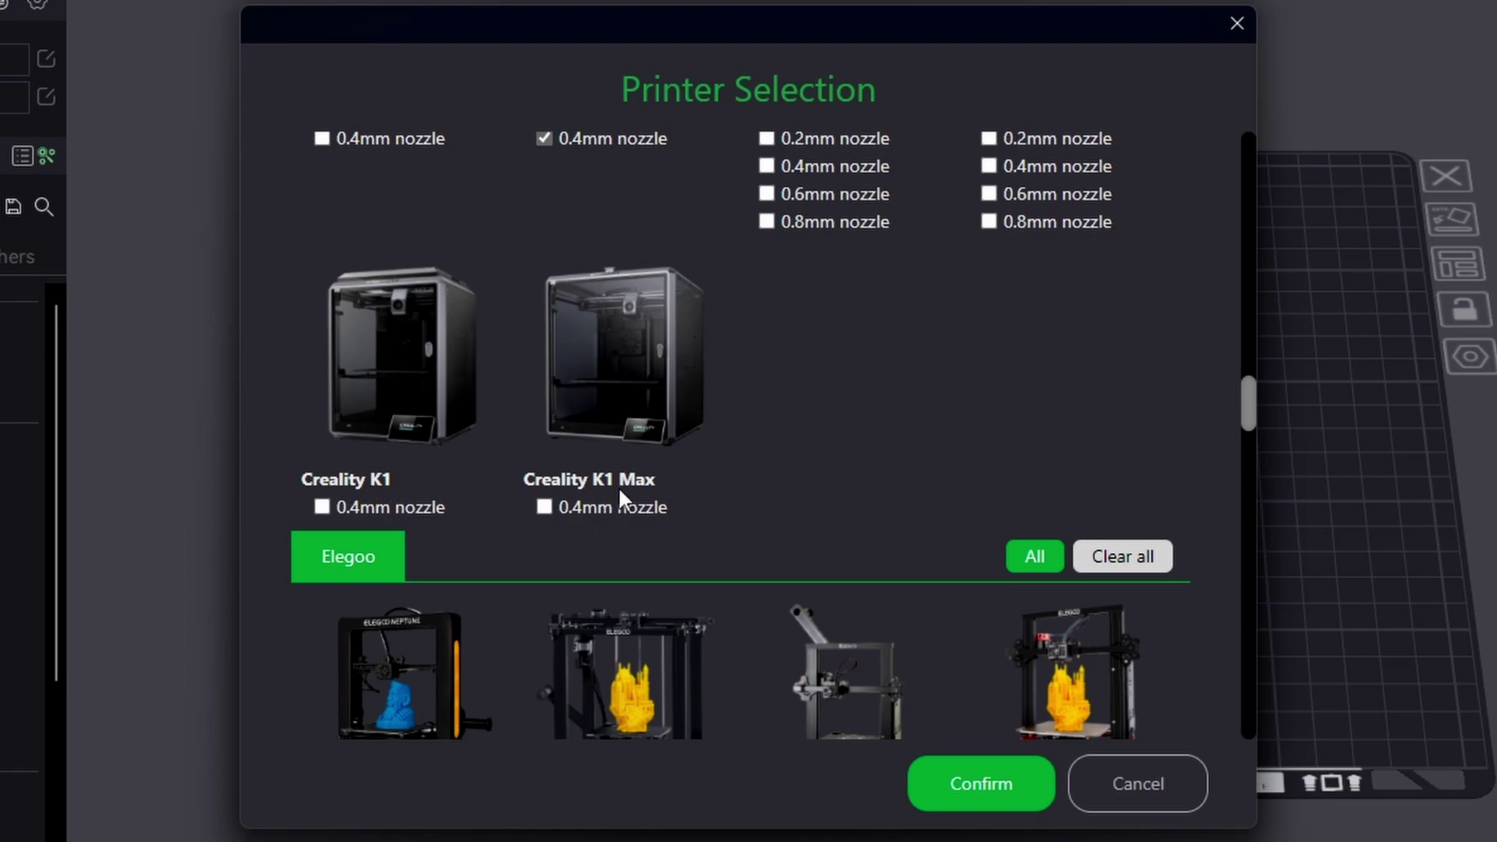
click(318, 508)
Confirm the Creality K1 0.4 nozzle selection and look over its empty build plate
click(997, 787)
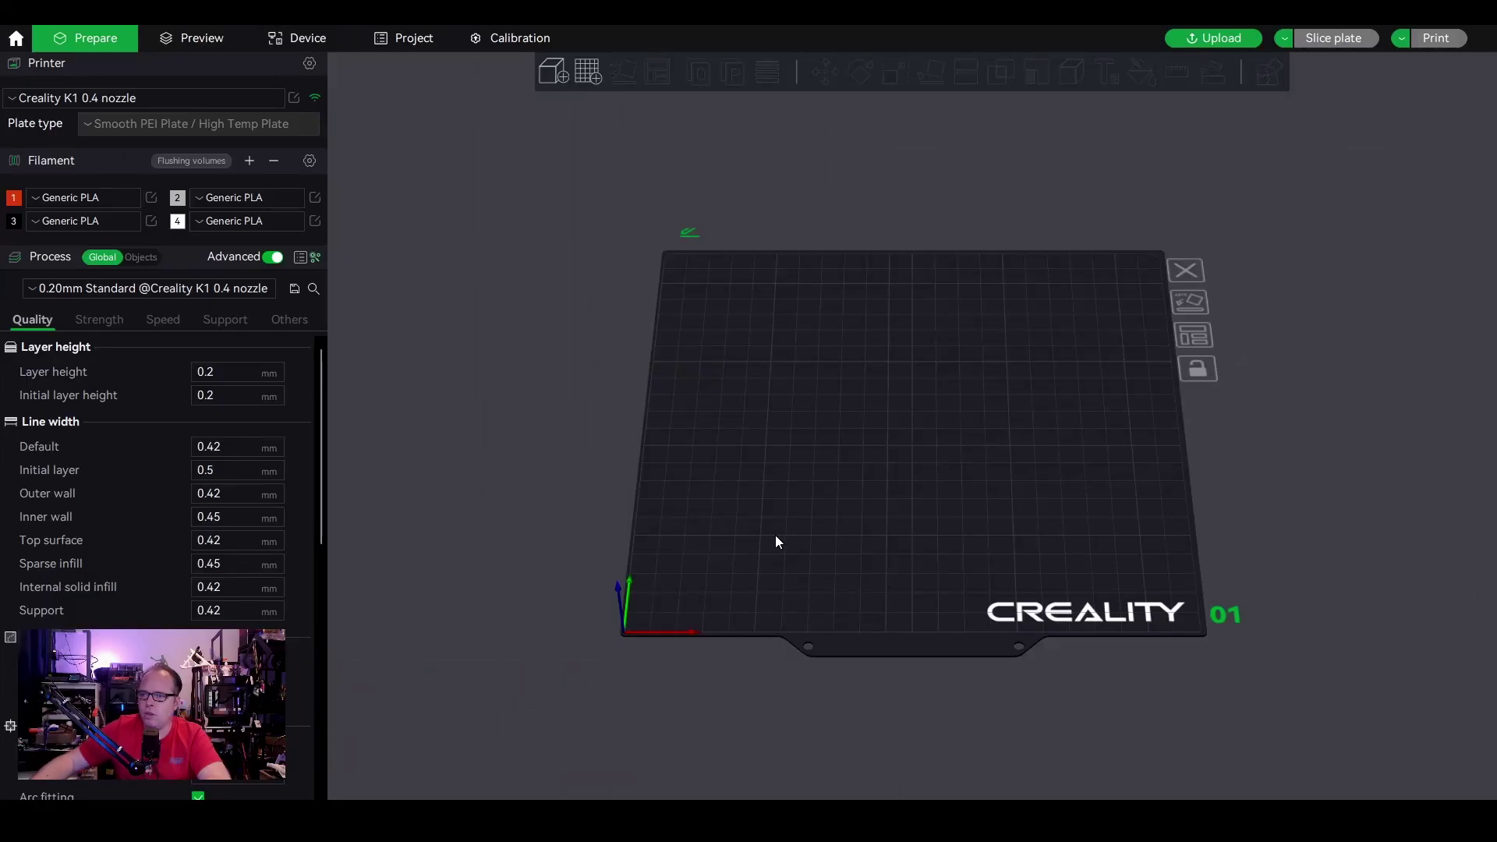
mouse_move(765, 545)
middle_down()
mouse_move(863, 541)
mouse_move(658, 547)
mouse_move(934, 547)
mouse_move(778, 479)
mouse_move(775, 352)
mouse_move(745, 555)
middle_up()
mouse_move(746, 554)
mouse_down()
mouse_move(765, 538)
mouse_move(686, 528)
mouse_move(765, 525)
mouse_move(752, 475)
mouse_move(762, 525)
mouse_move(729, 537)
mouse_up()
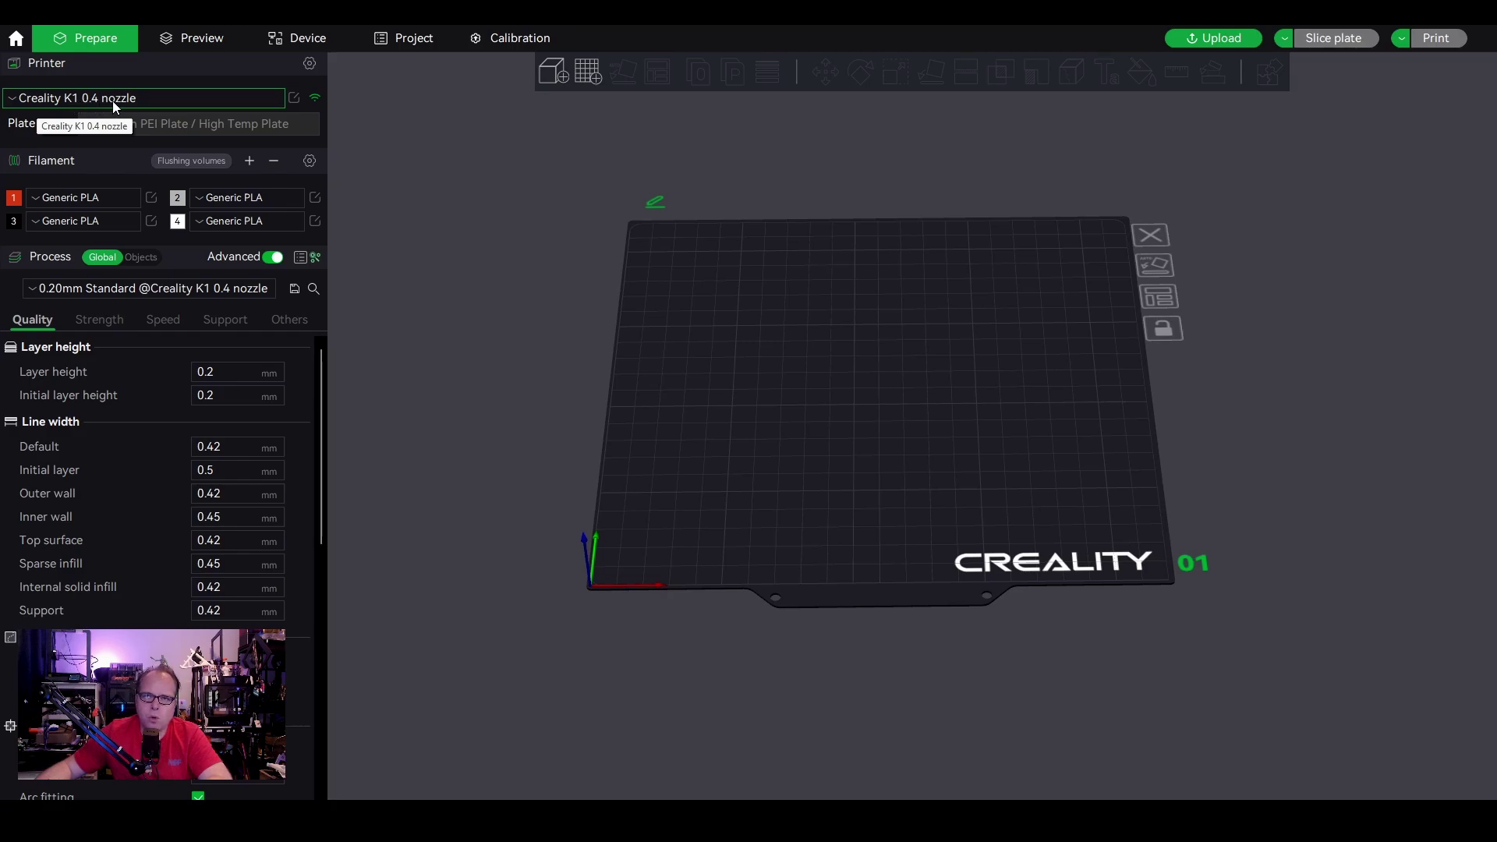
Review the Physical Printer host type options, then cancel without saving a connection
click(316, 101)
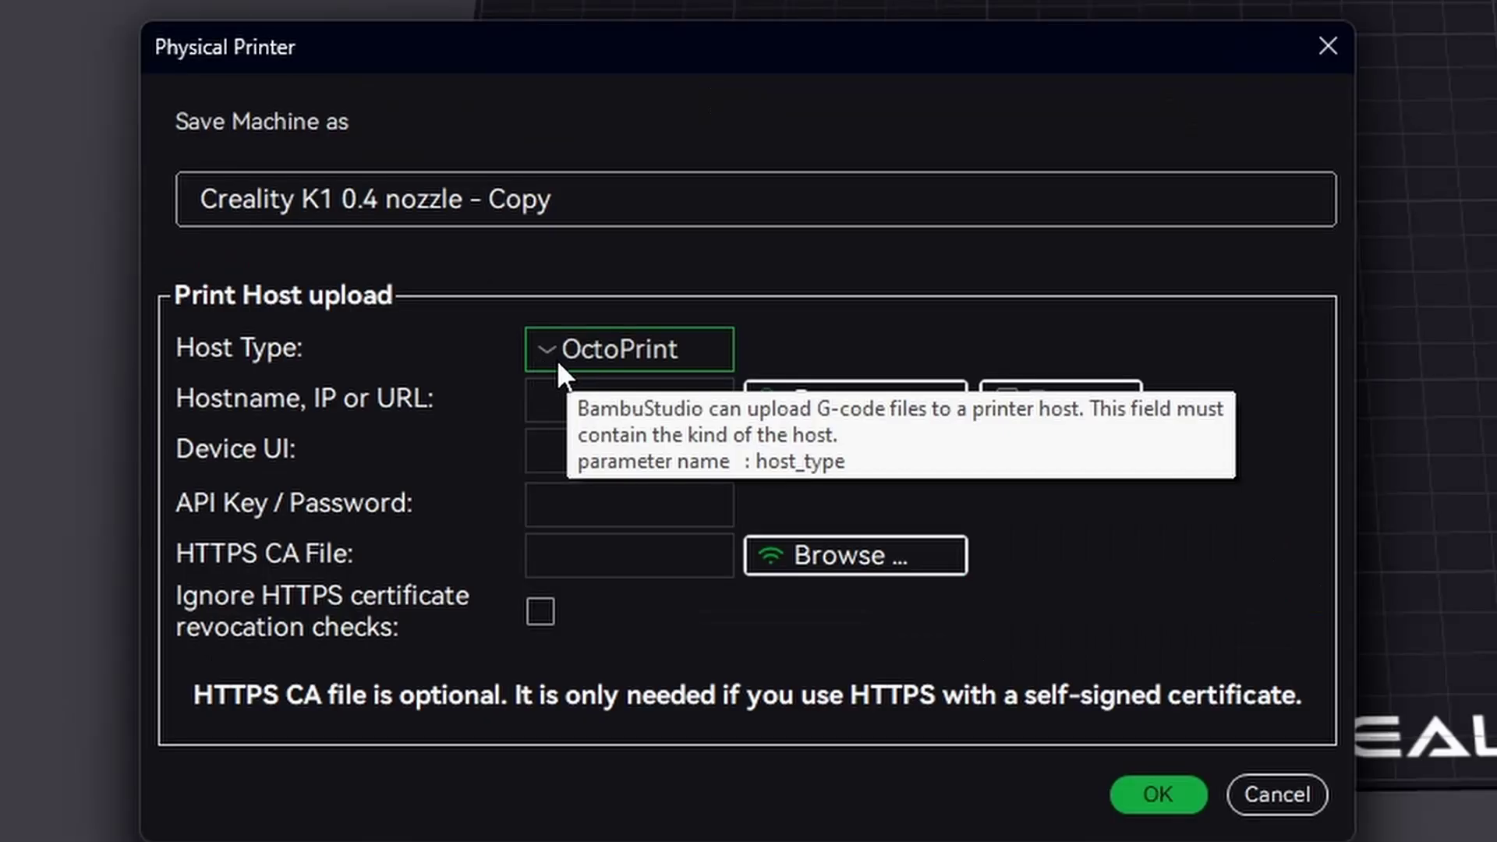
click(550, 349)
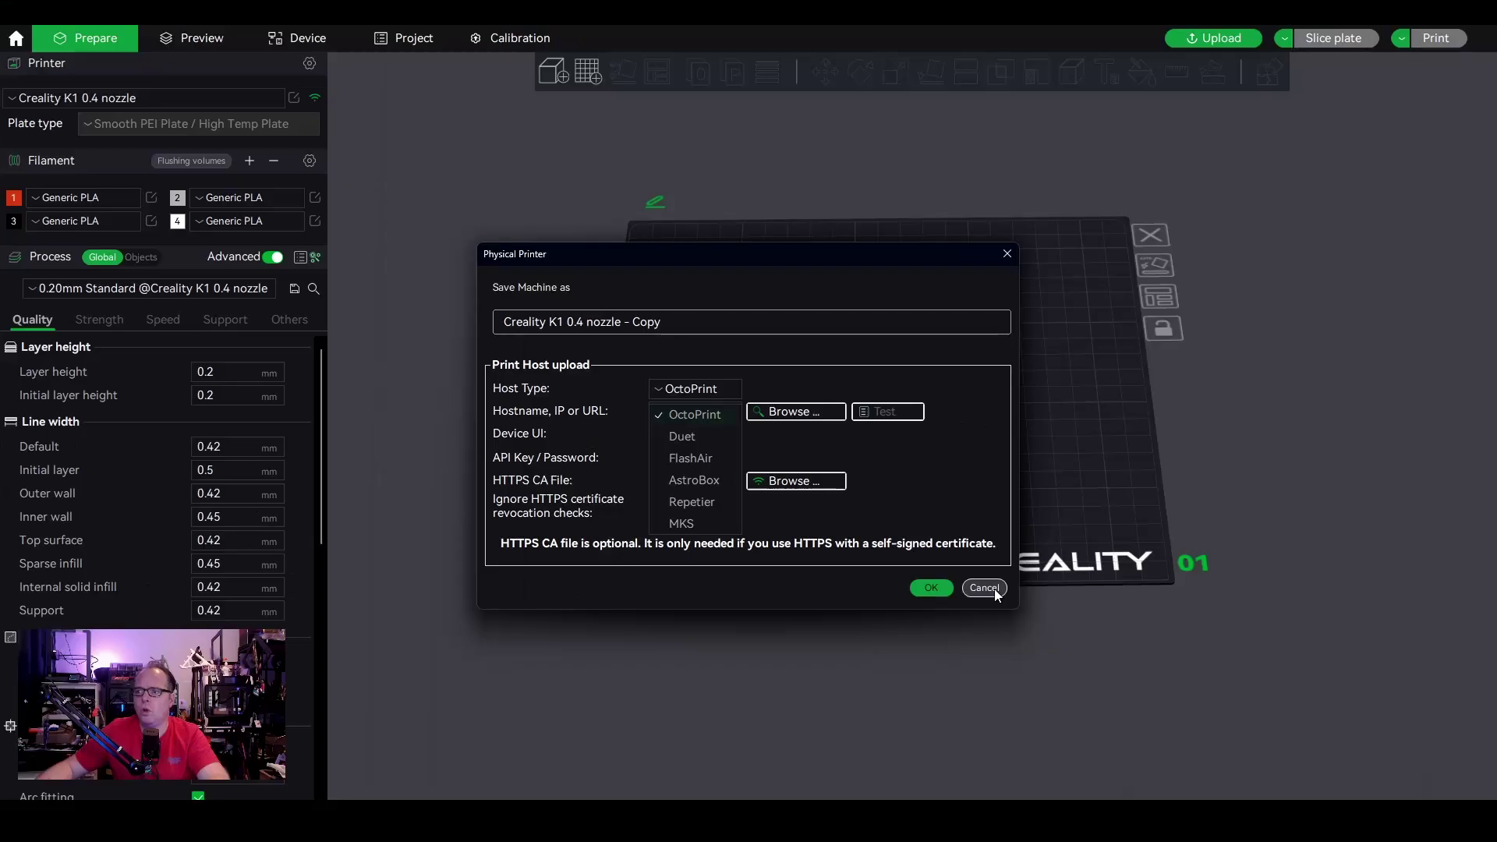
click(1297, 797)
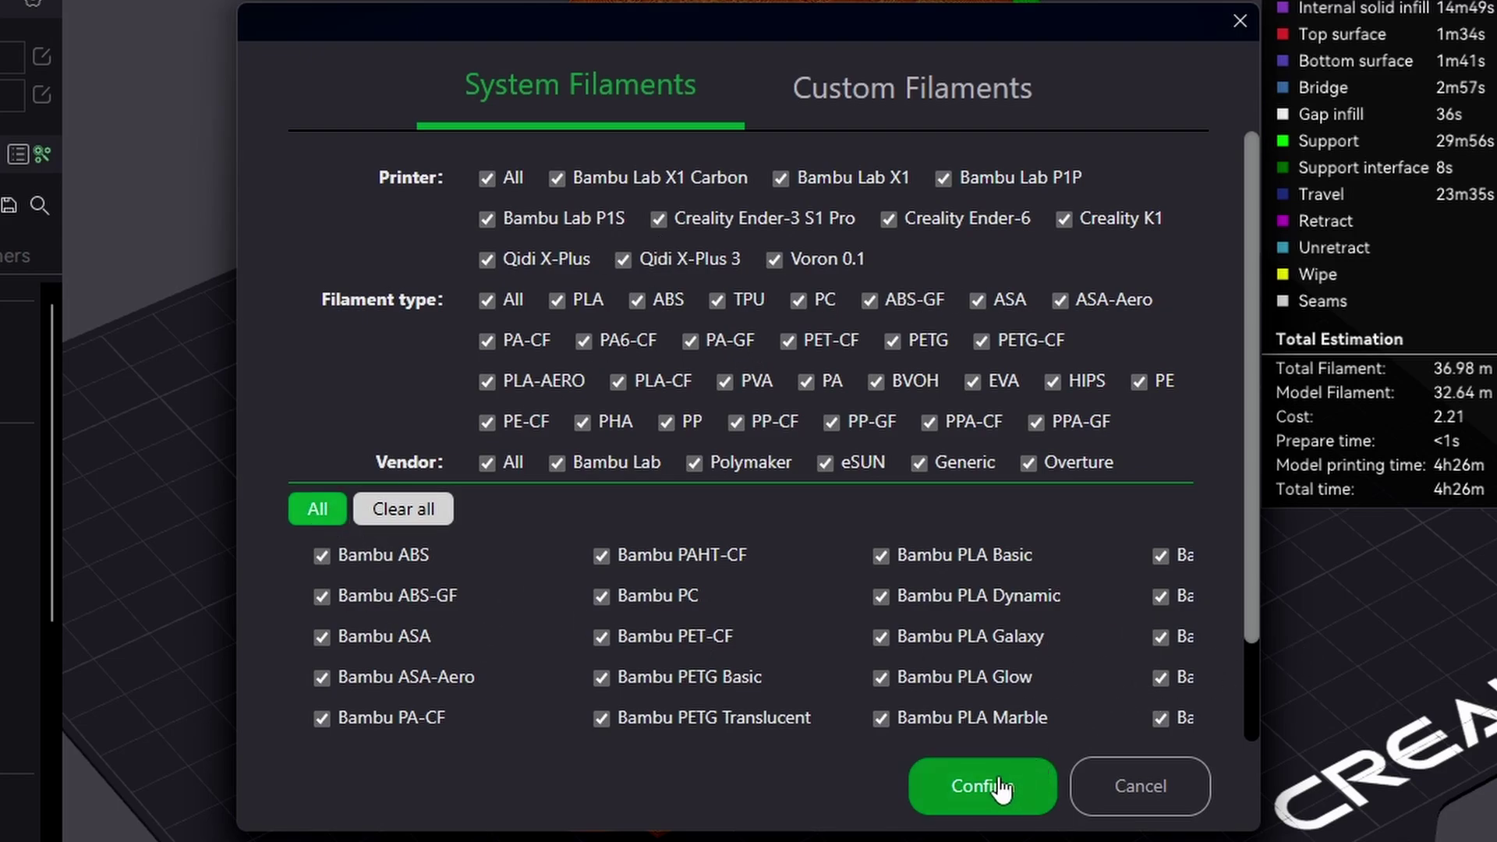
click(982, 786)
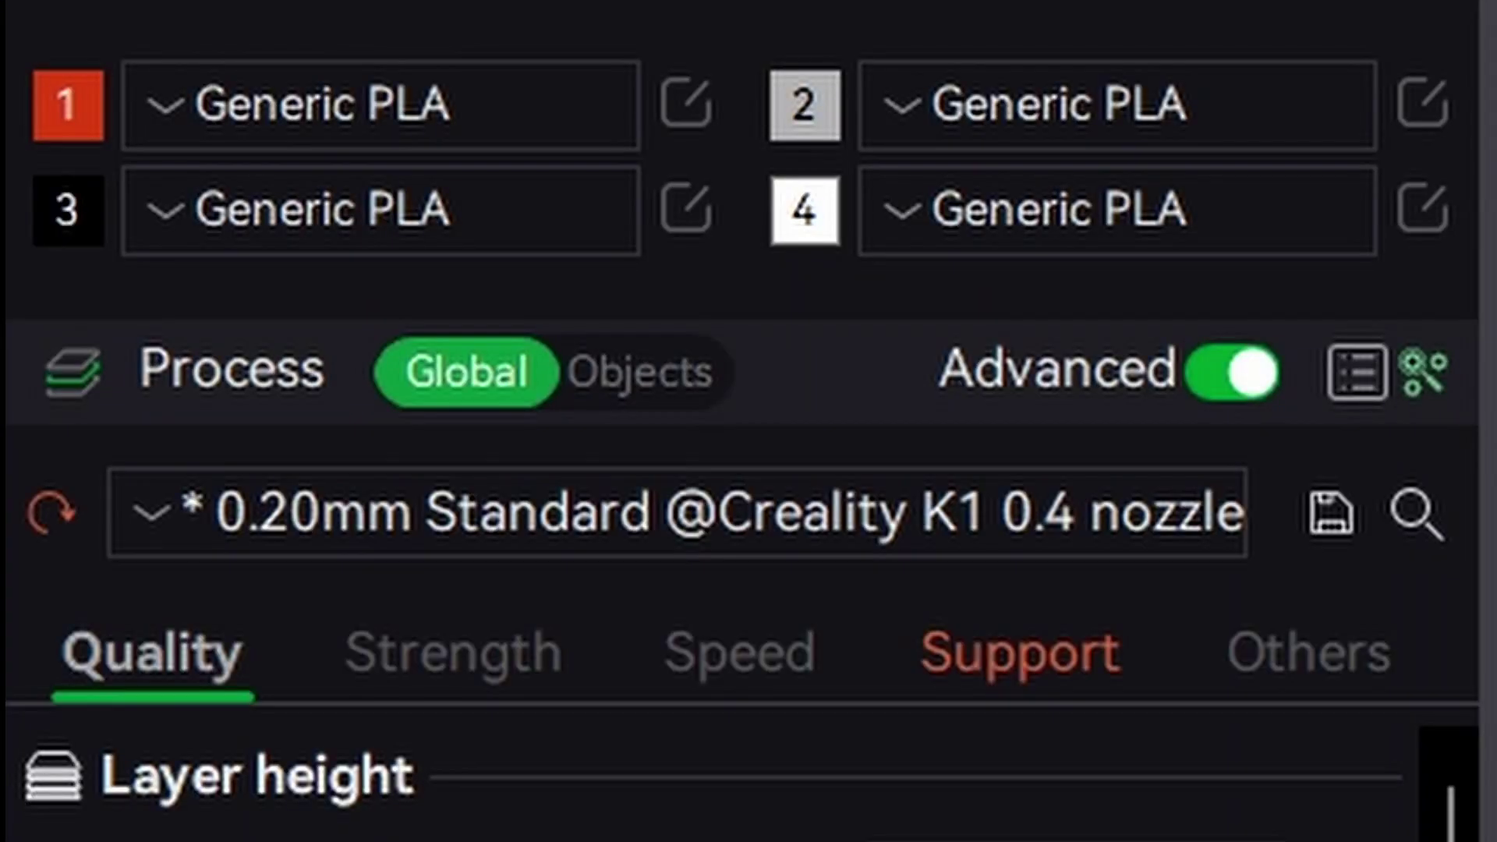
click(167, 125)
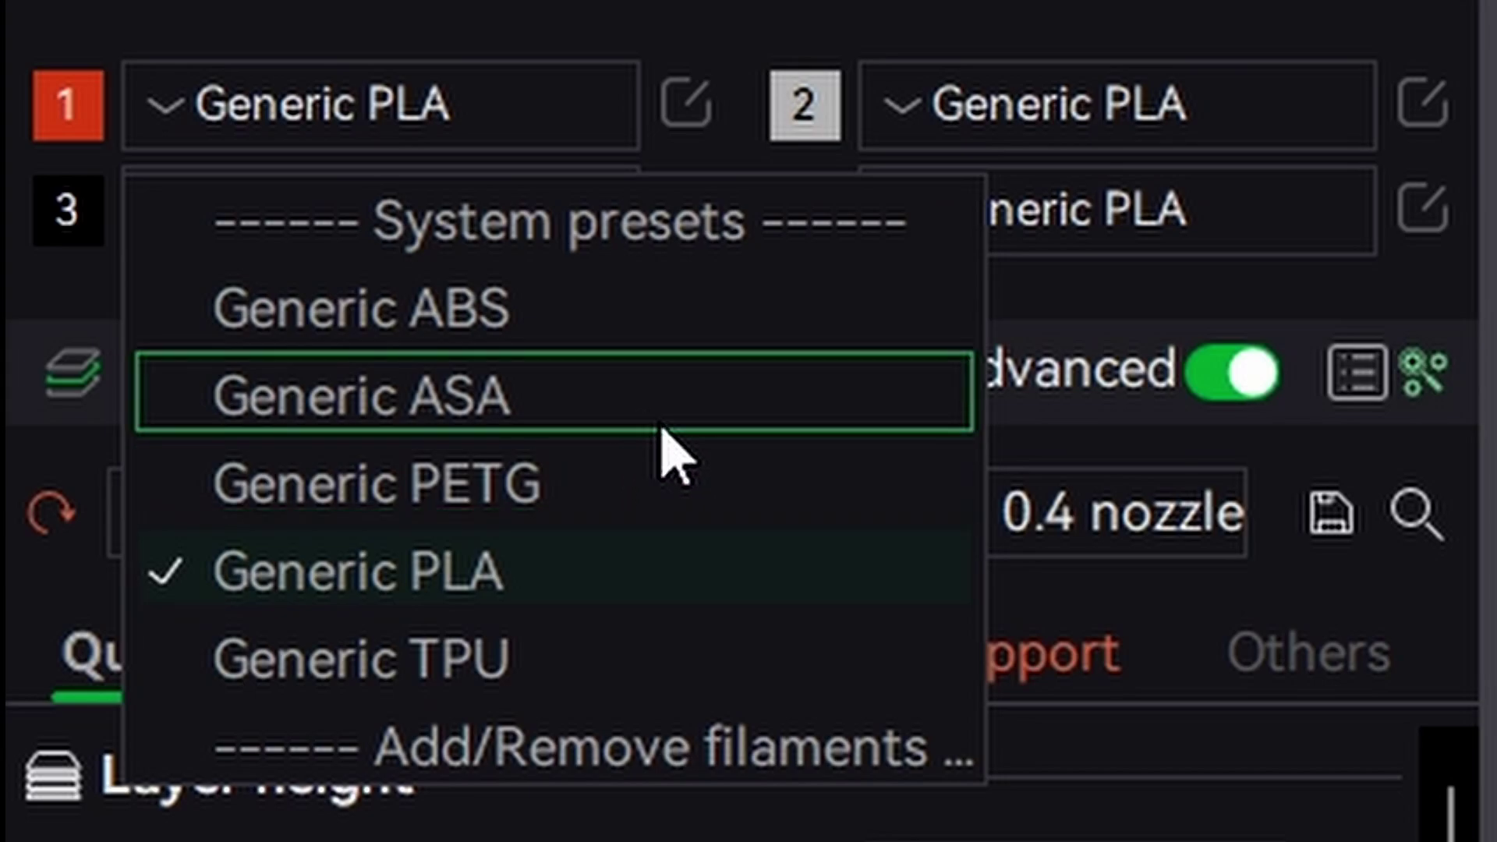
key(Escape)
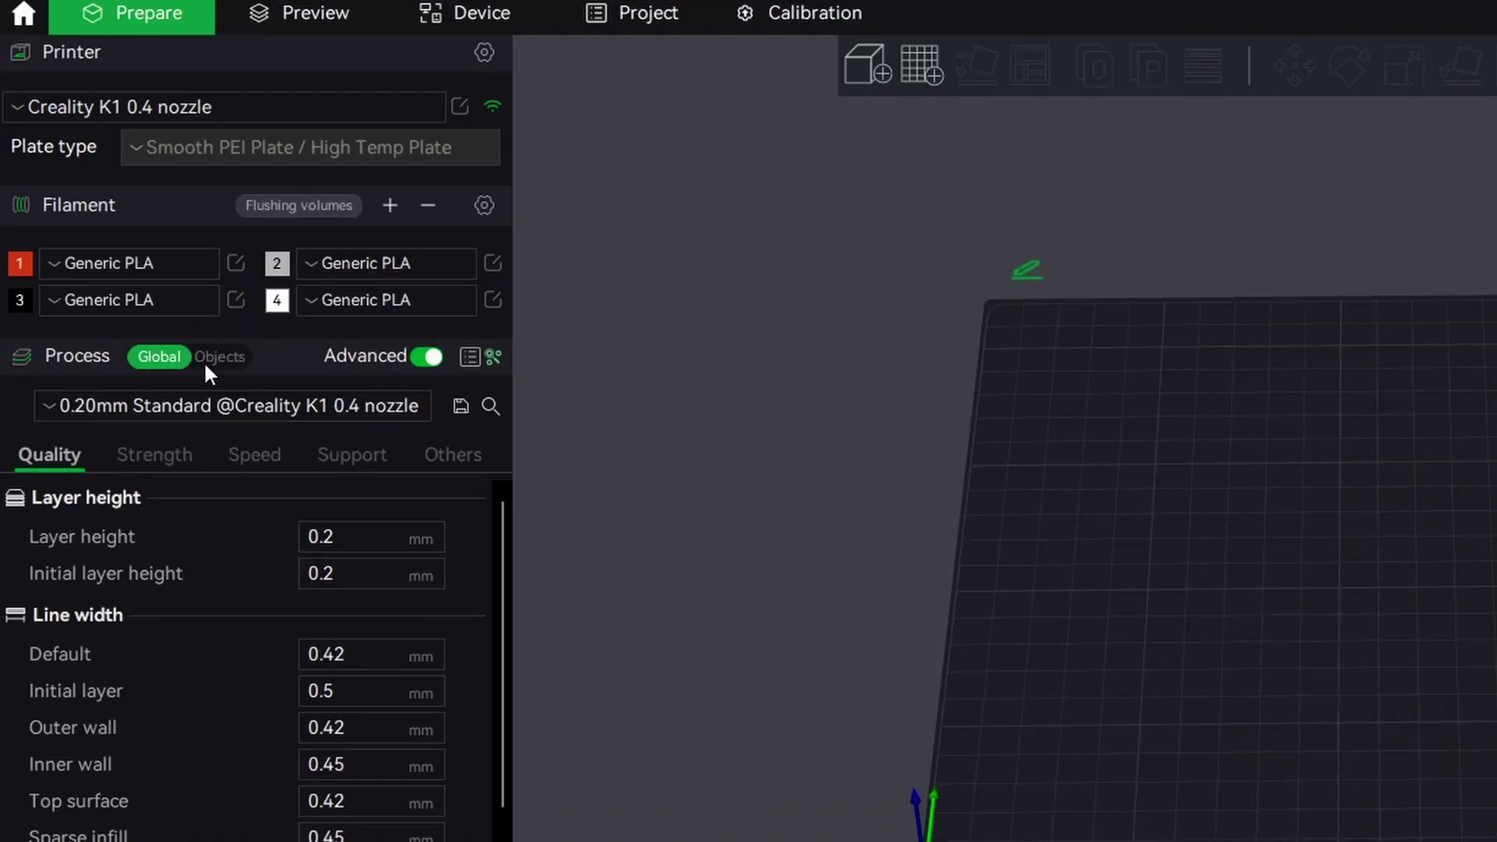
click(212, 358)
click(165, 356)
click(221, 356)
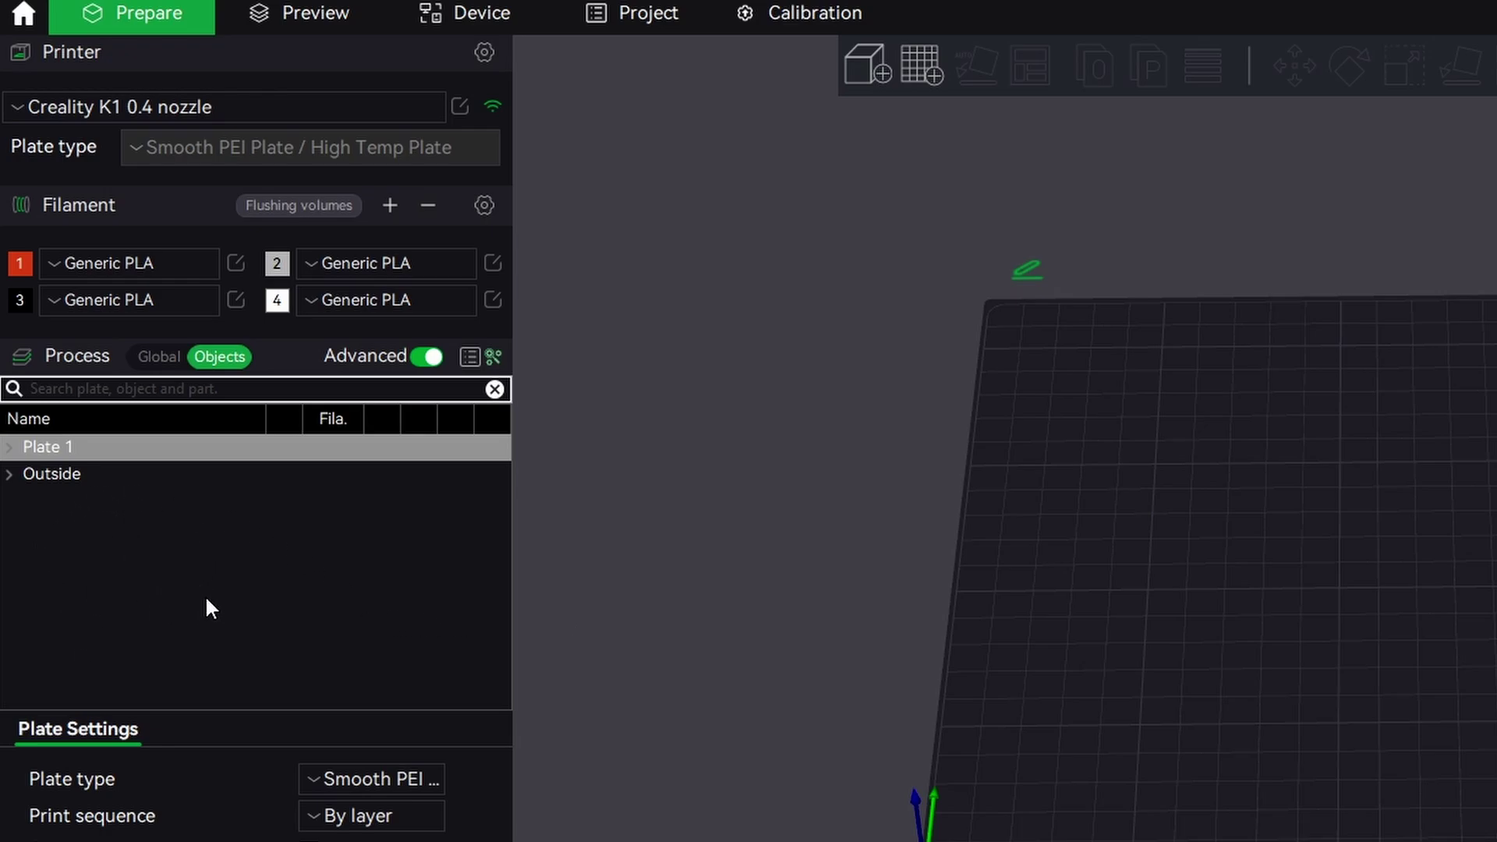
click(154, 356)
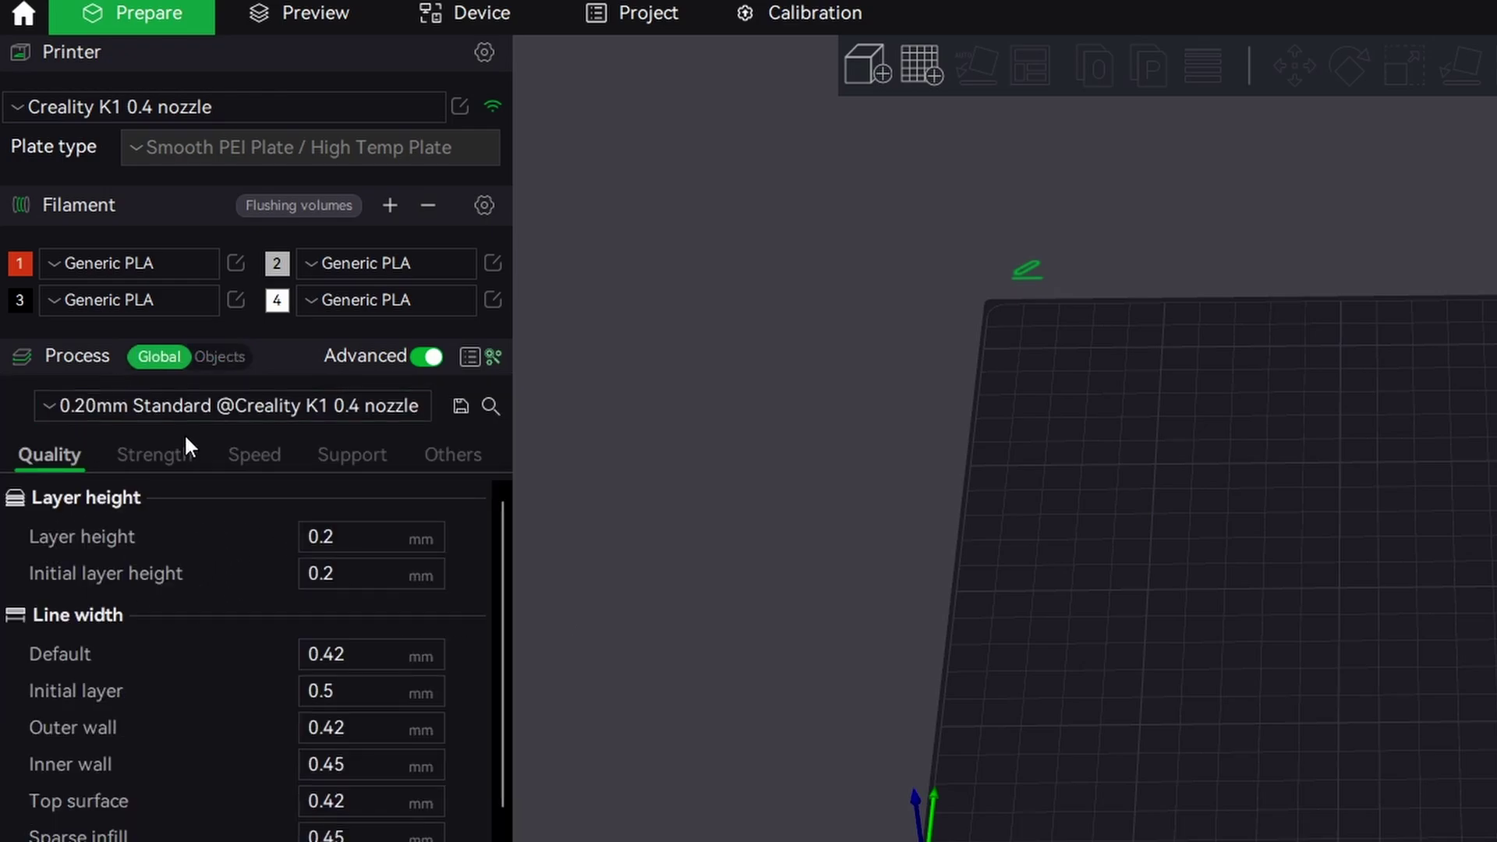
click(48, 402)
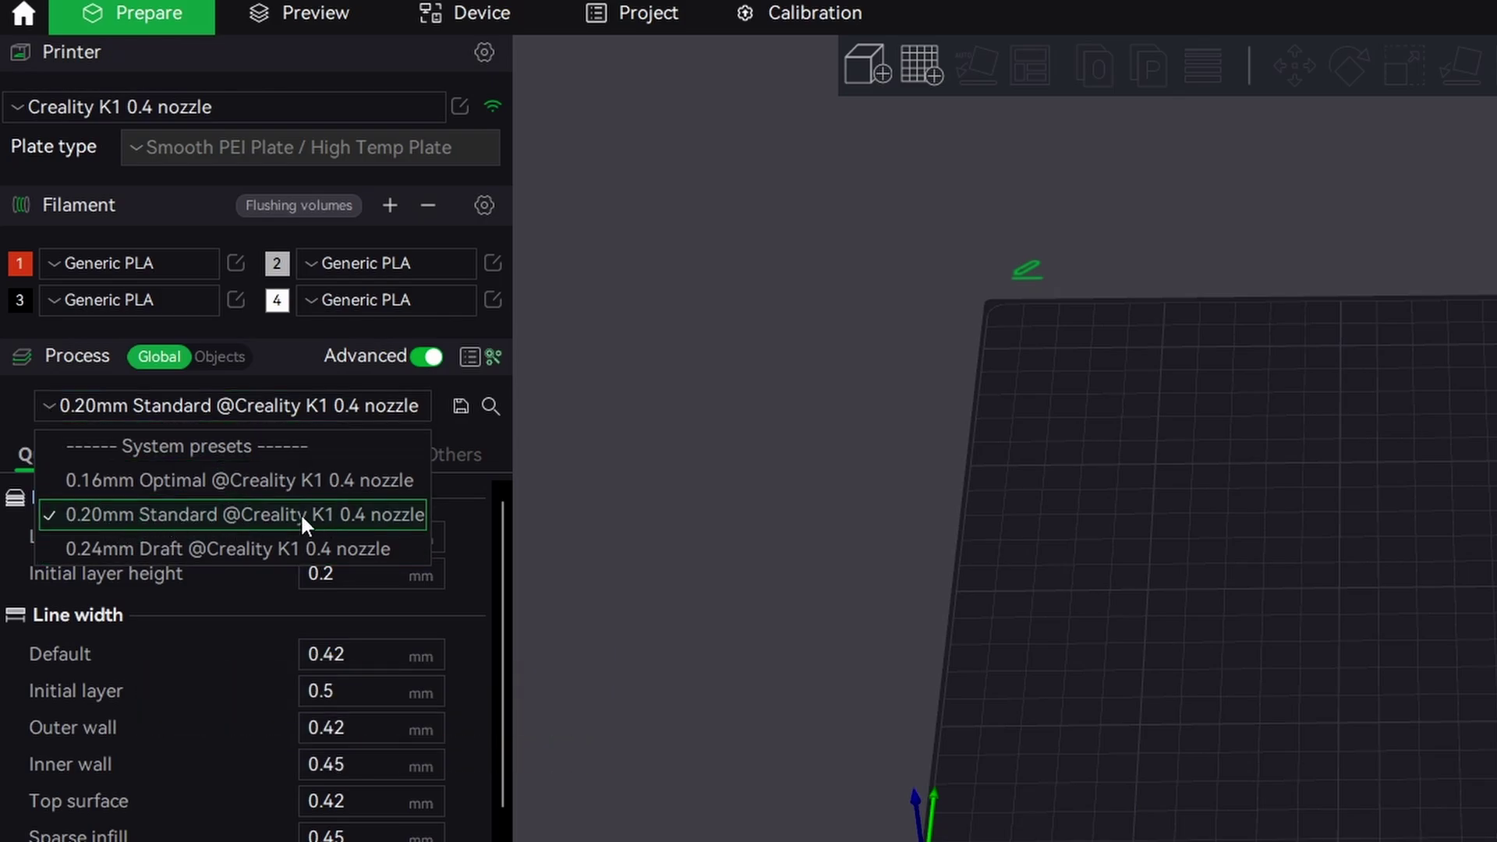
click(226, 514)
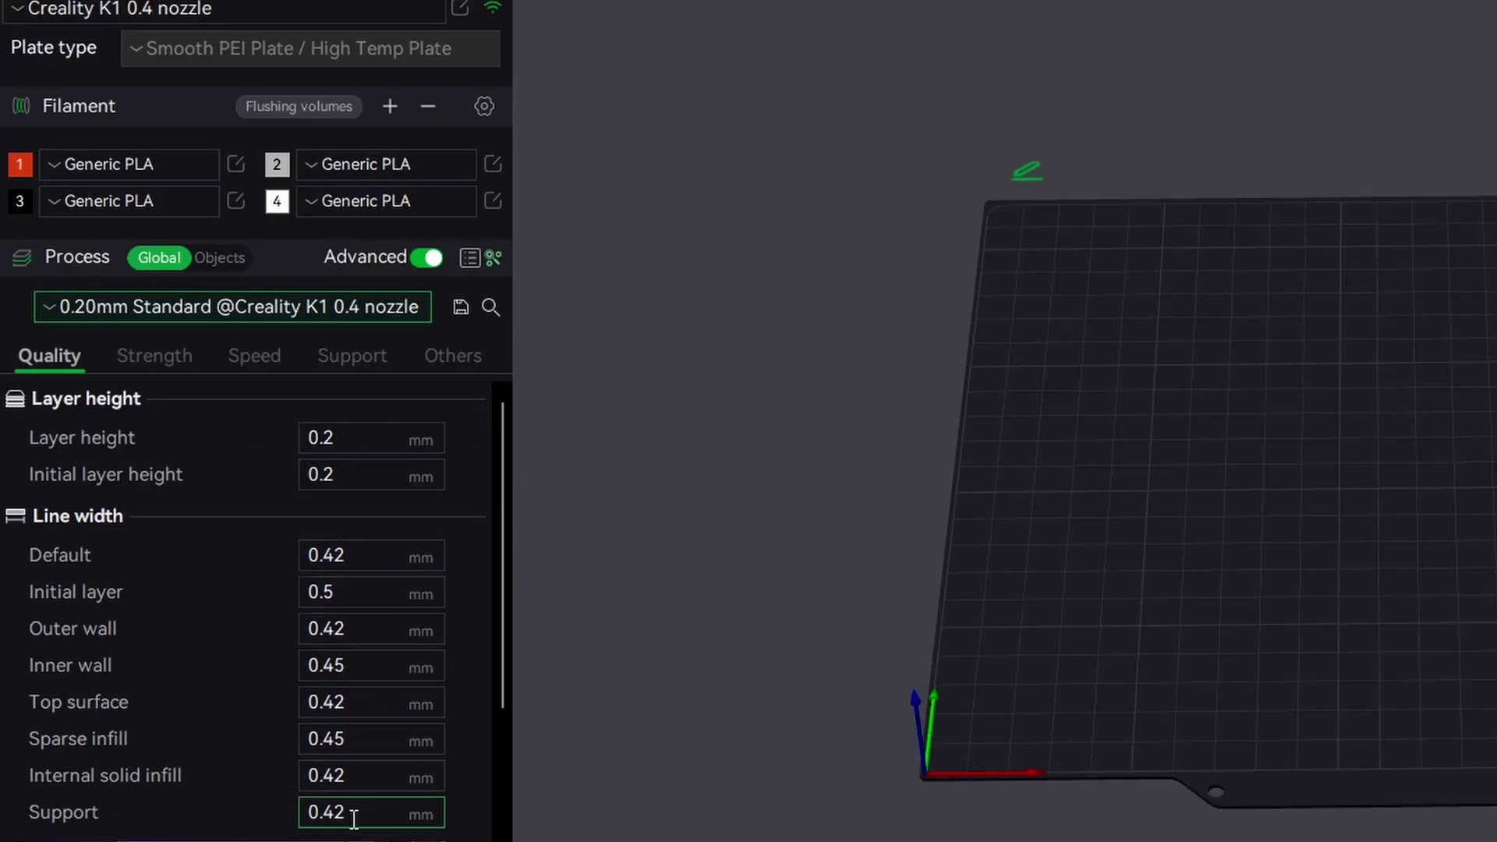
On the Strength tab, try Wall loops at 4 and return it to 3
scroll(348, 750, down, 3)
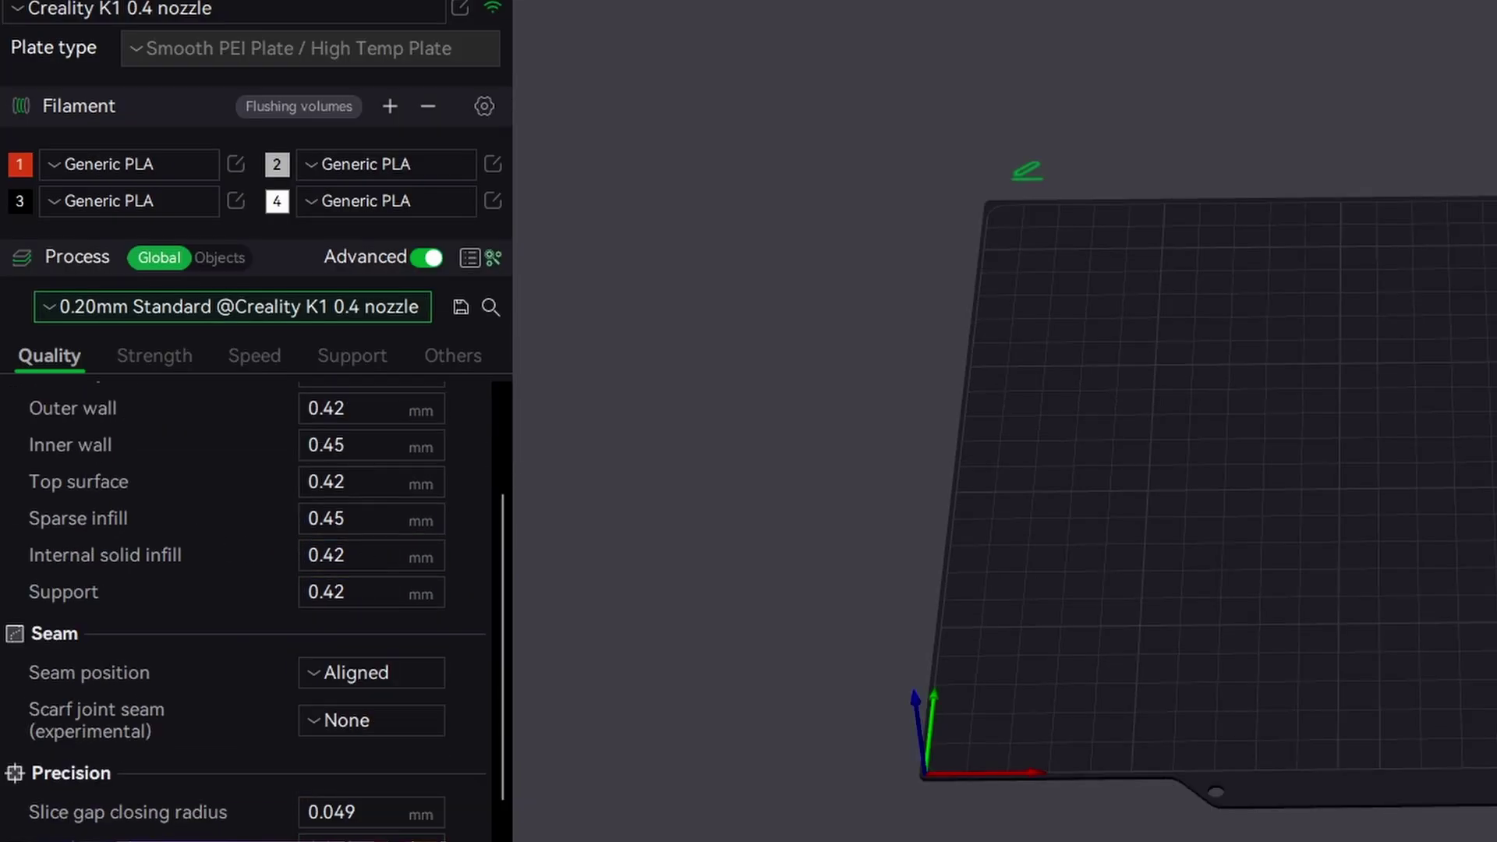
scroll(249, 609, down, 3)
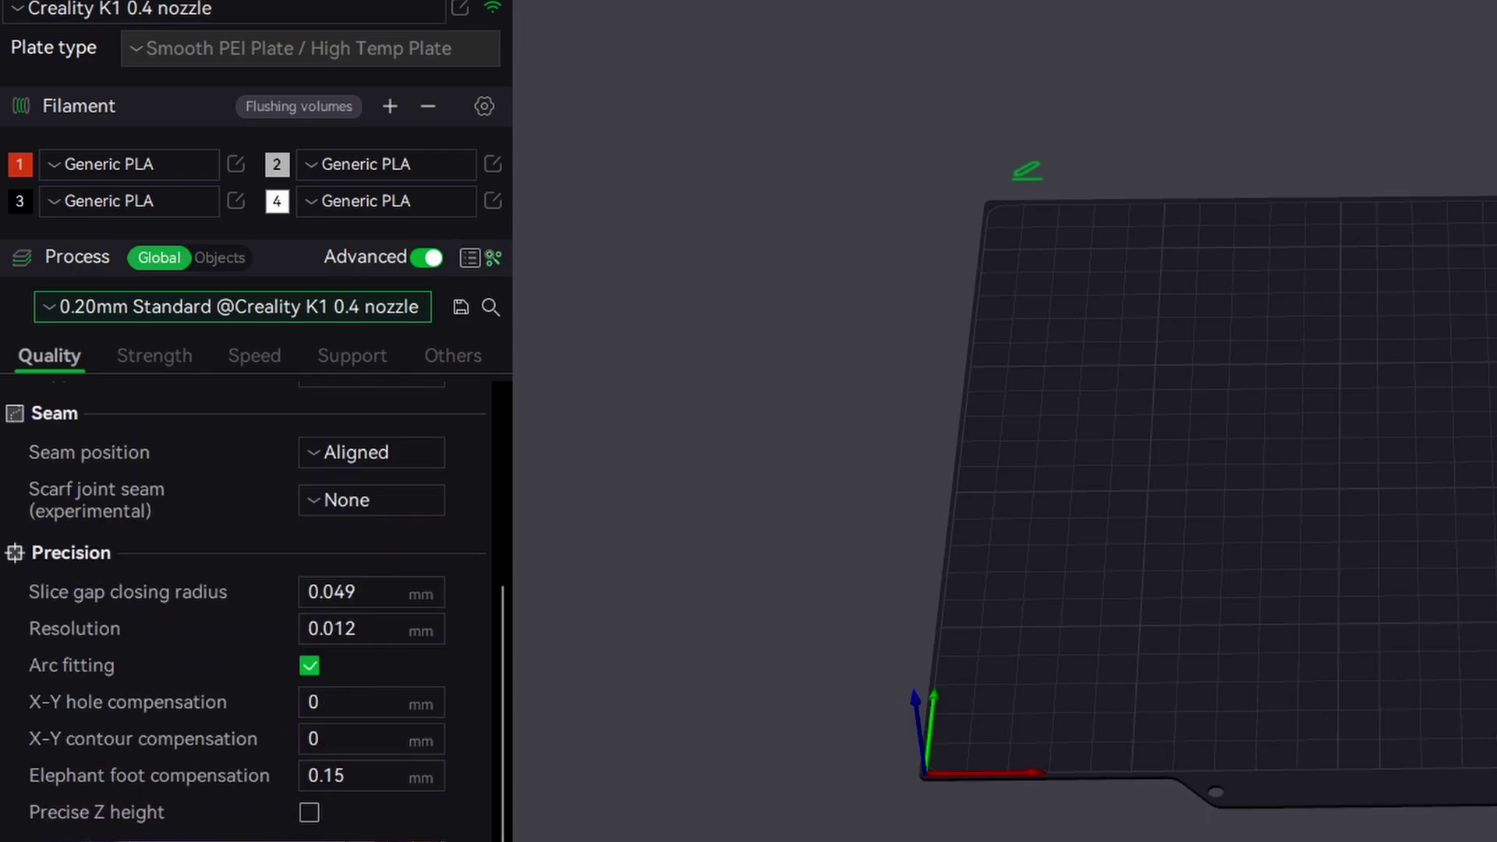
click(72, 352)
click(173, 356)
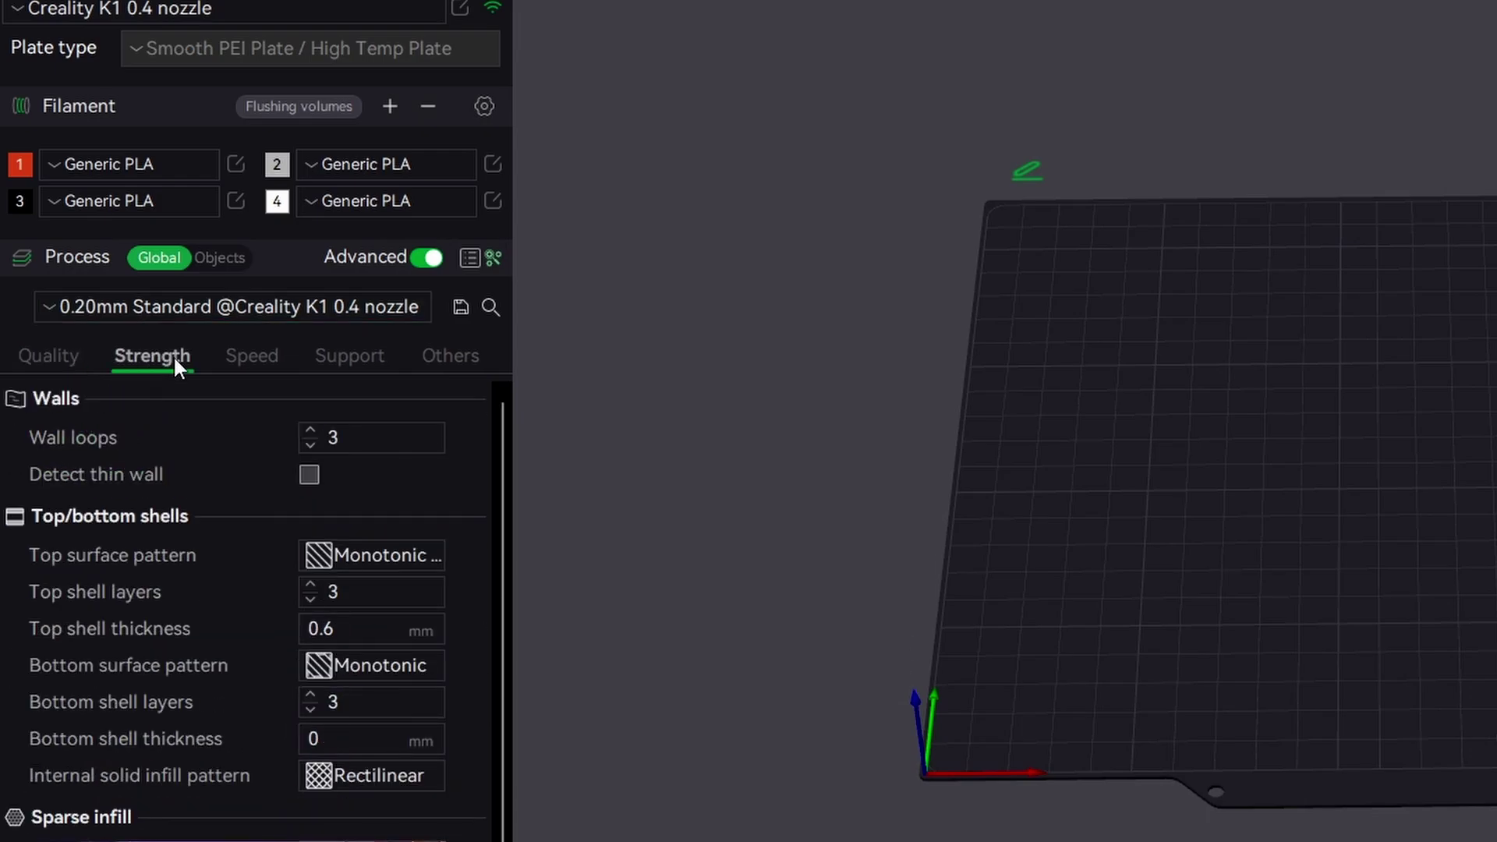
click(310, 432)
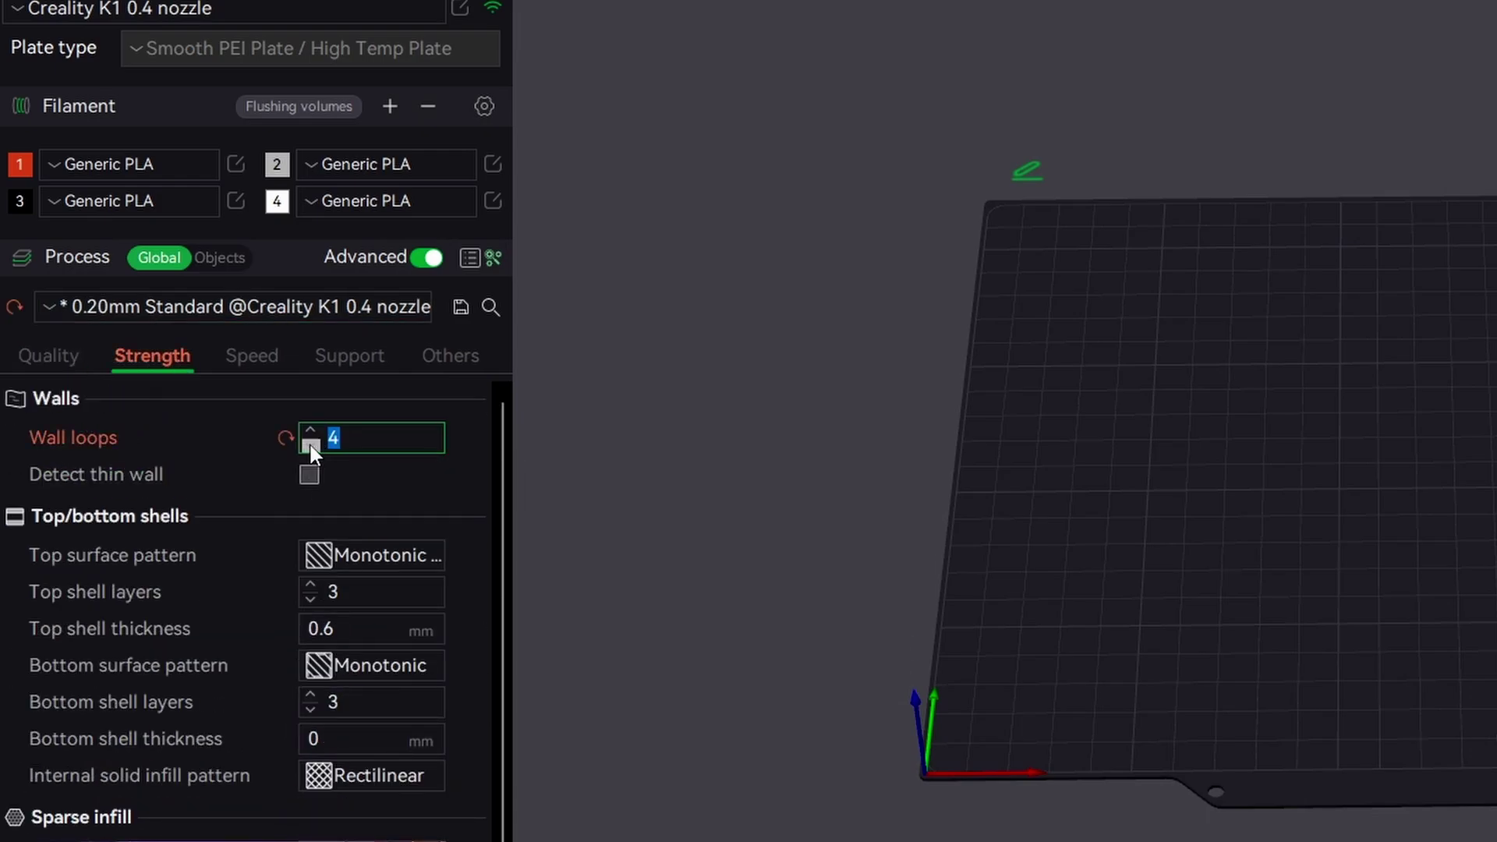
click(311, 444)
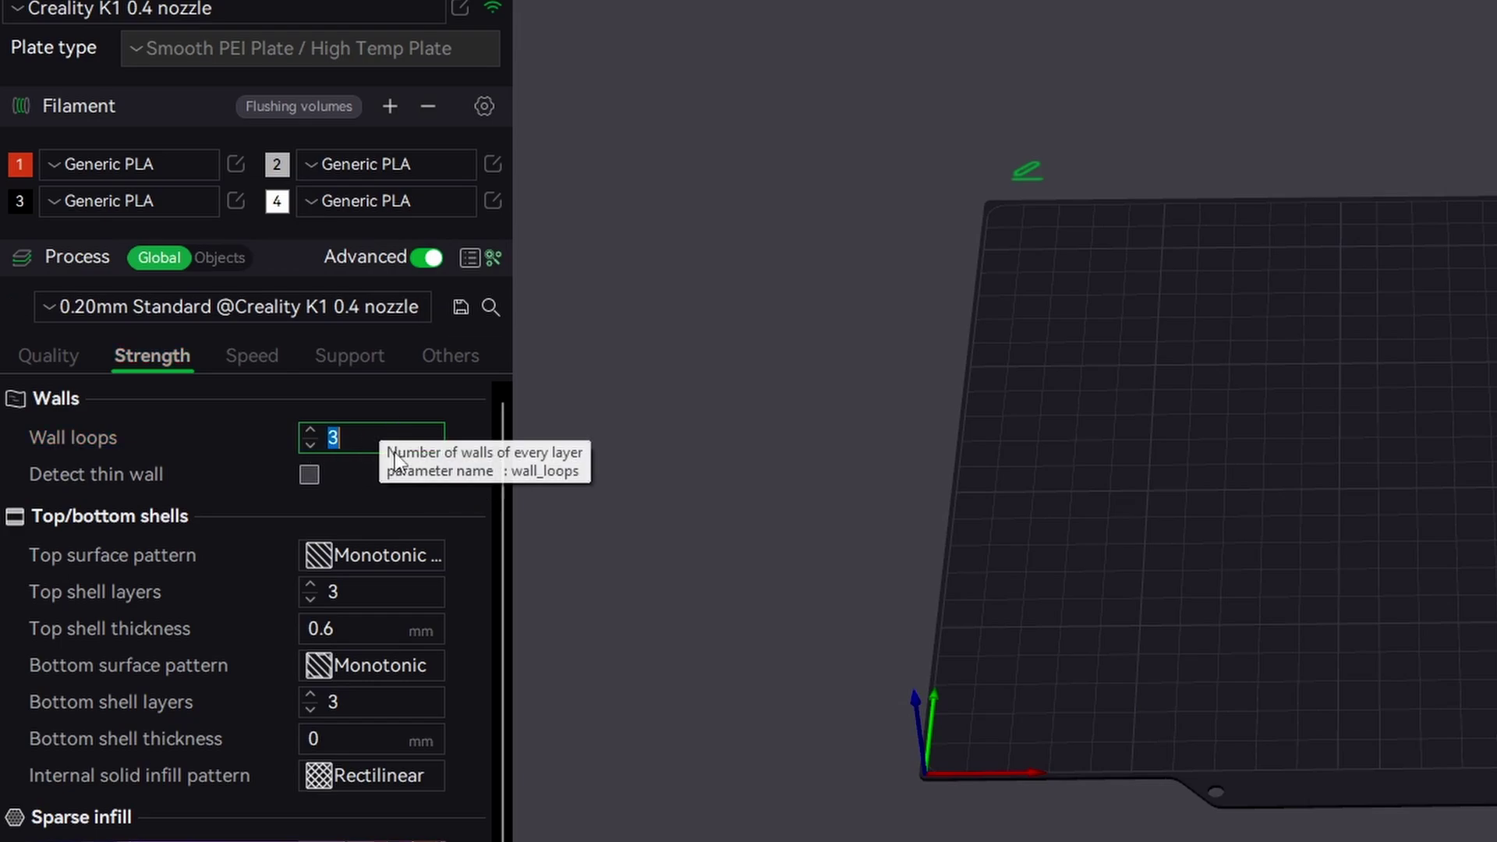
click(373, 440)
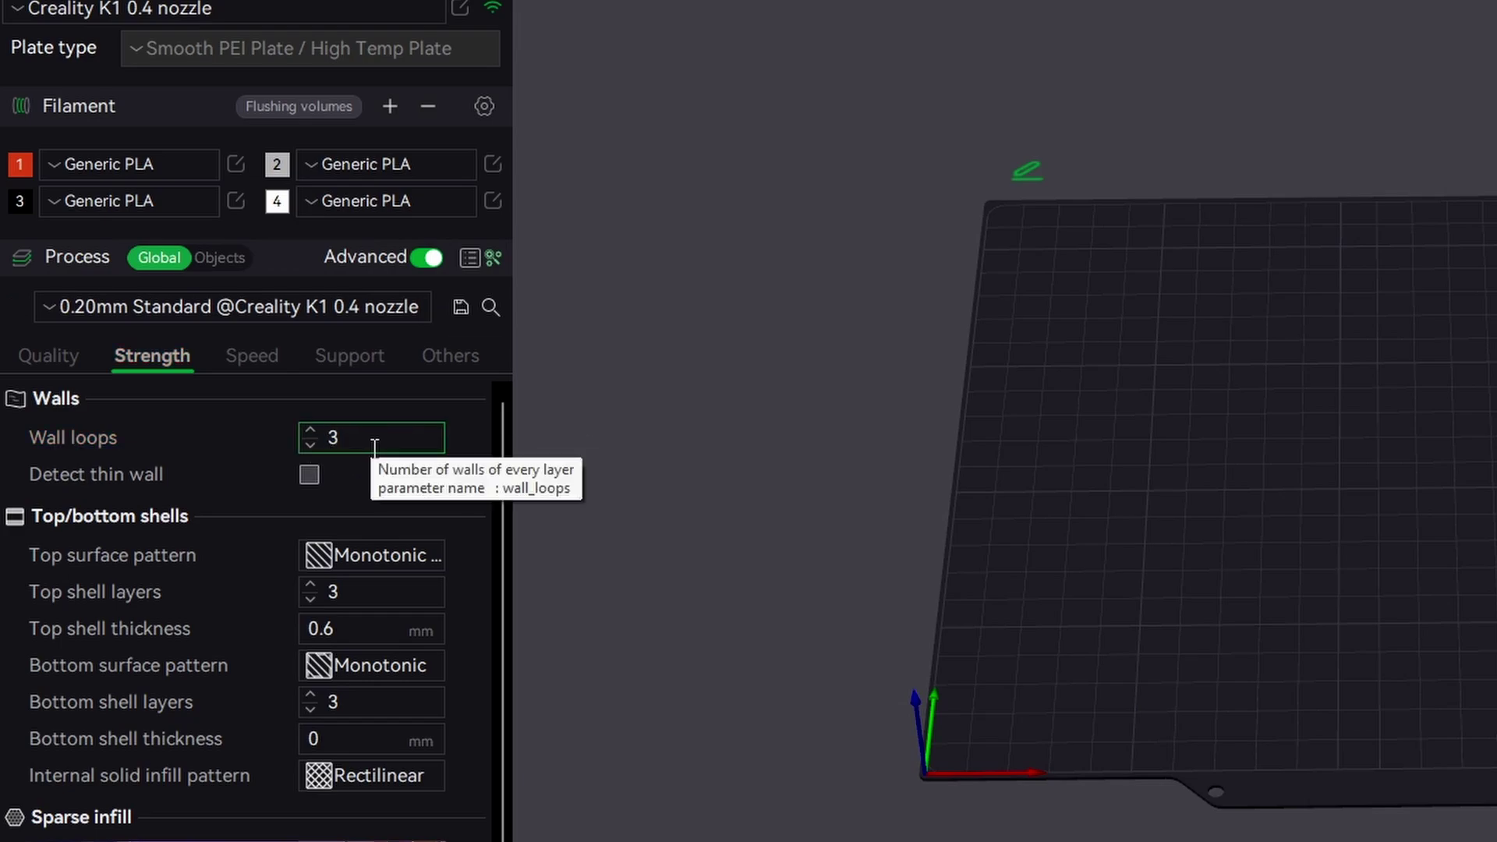
click(311, 429)
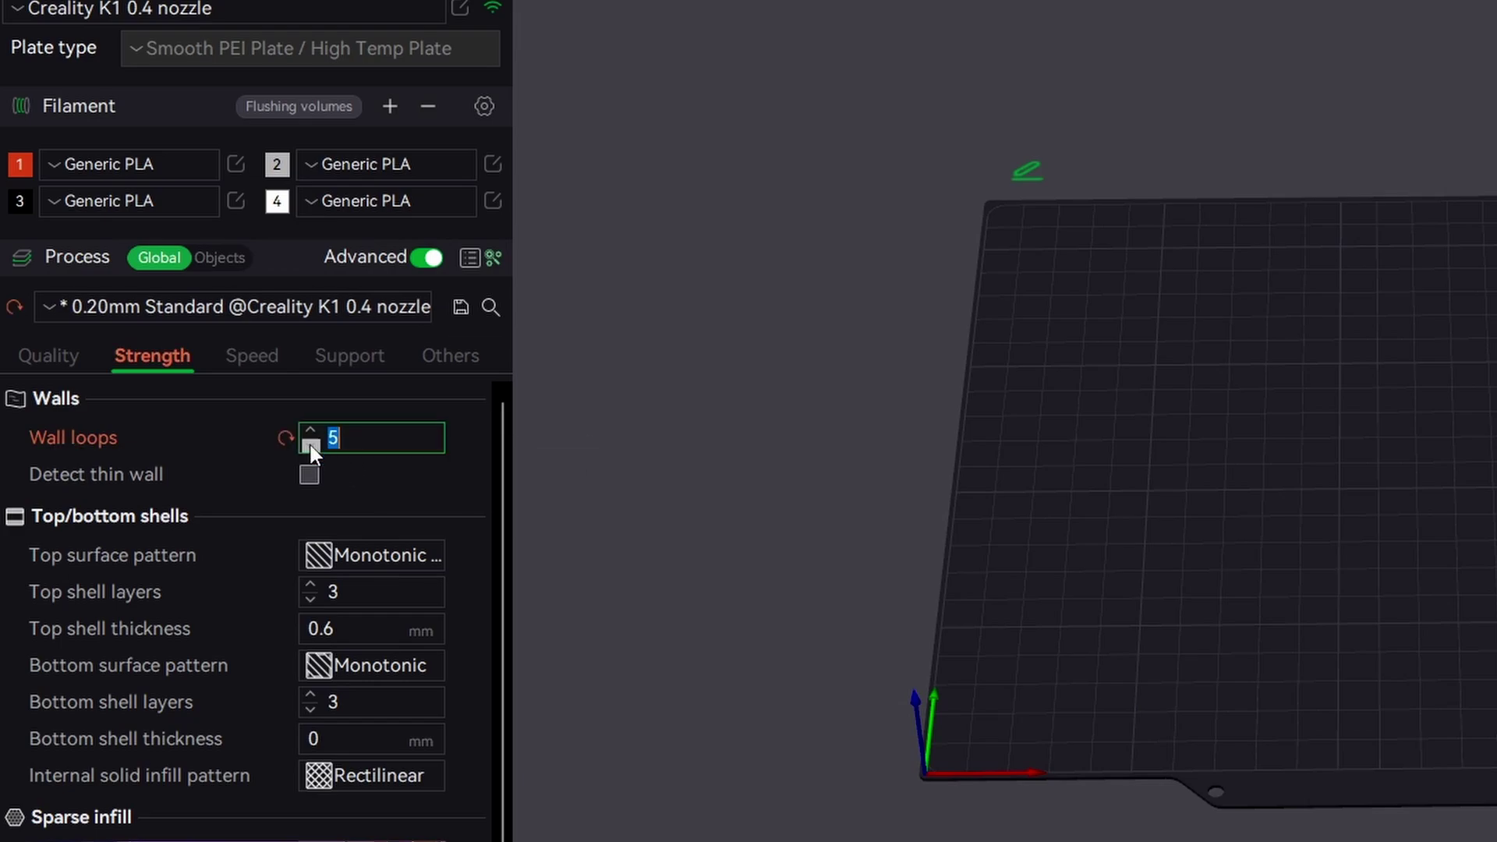
double_click(310, 446)
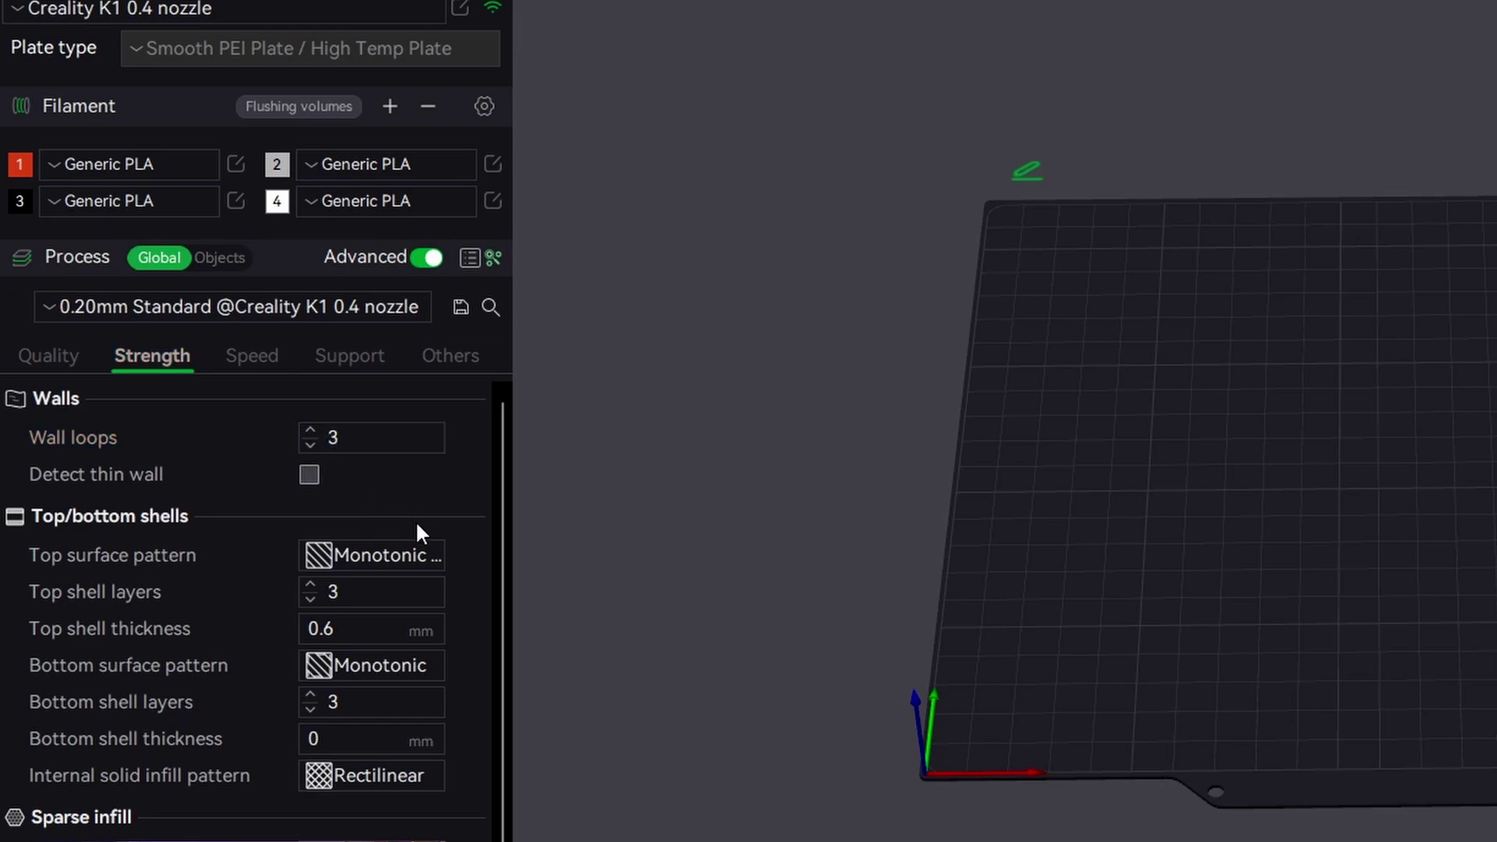
Keep Monotonic line top surface and Grid sparse infill at 15% density
click(409, 555)
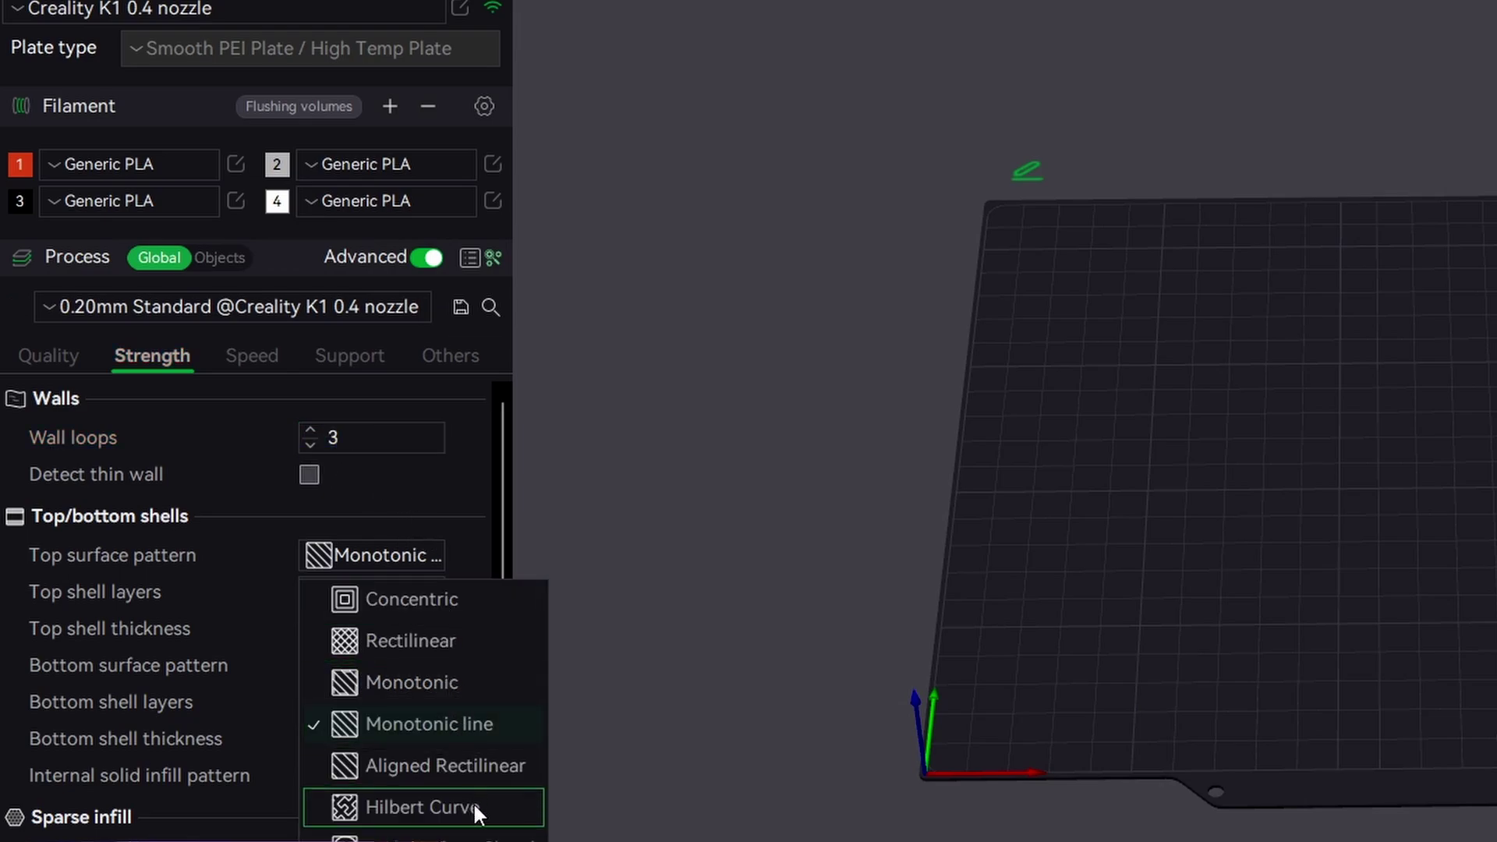
click(485, 723)
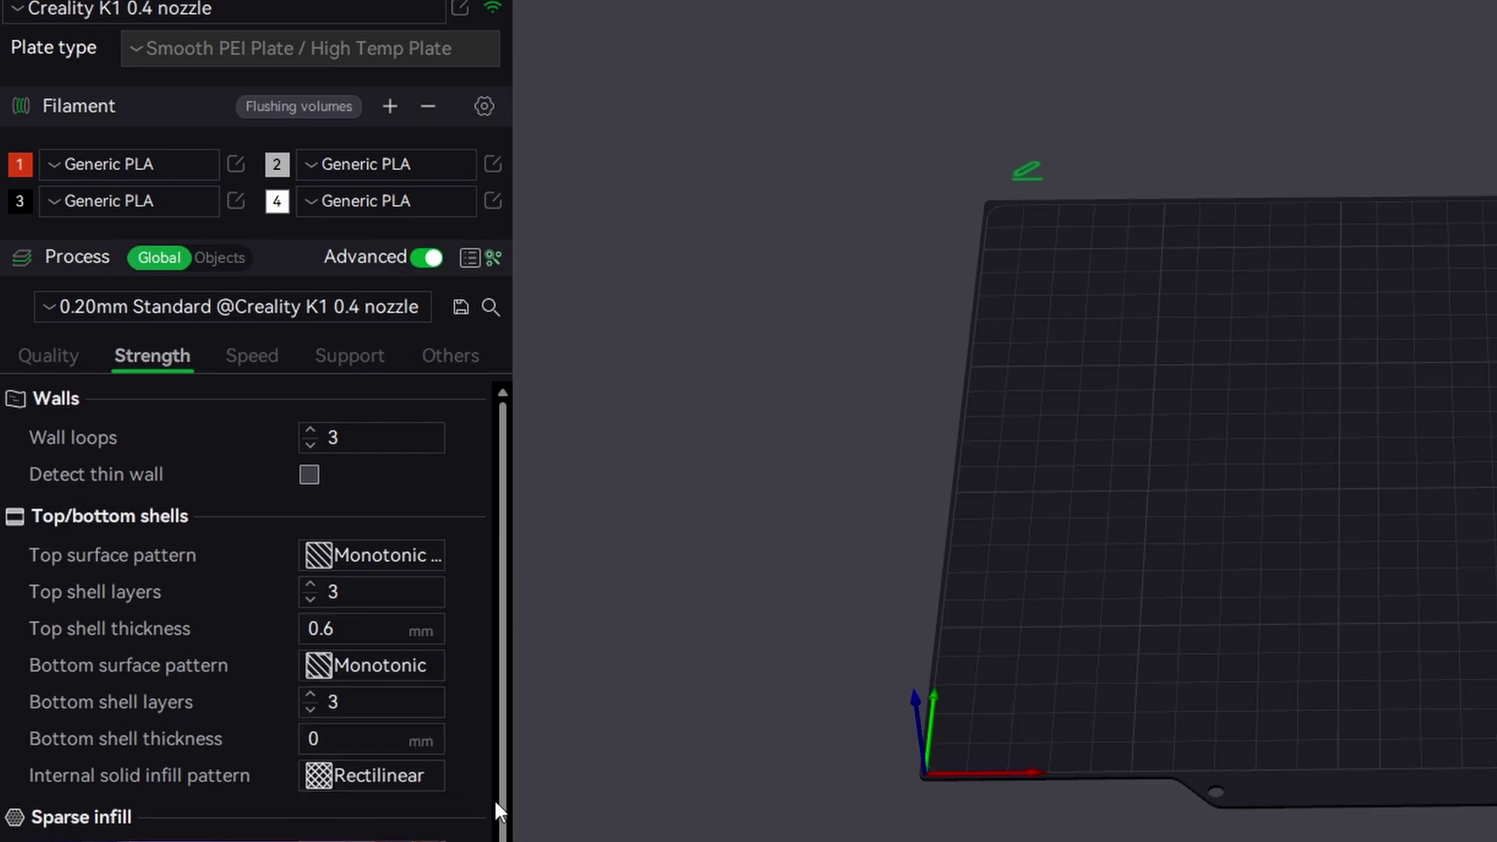
scroll(496, 810, down, 1)
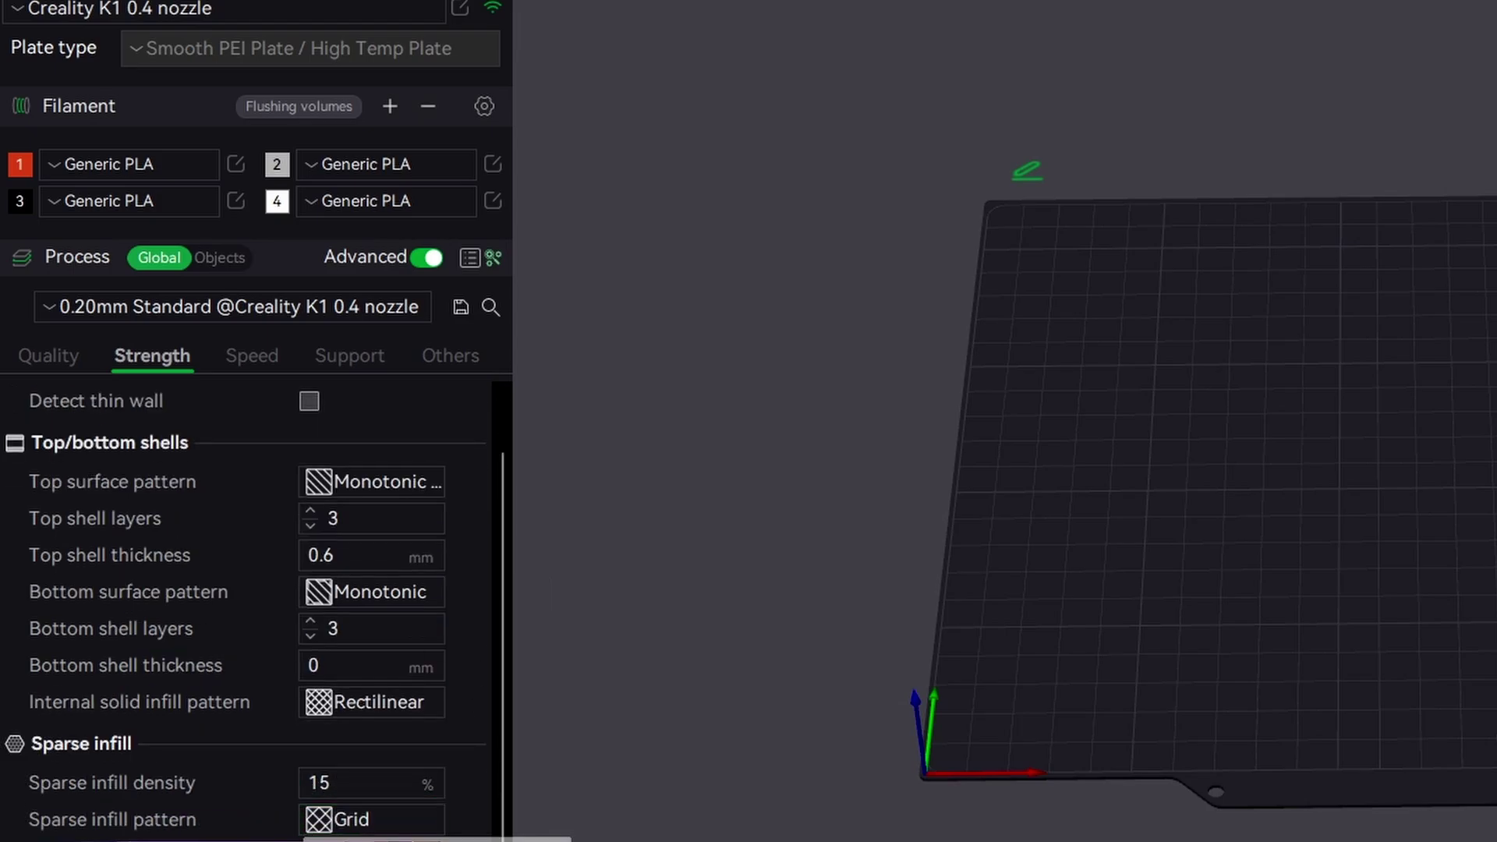
click(363, 825)
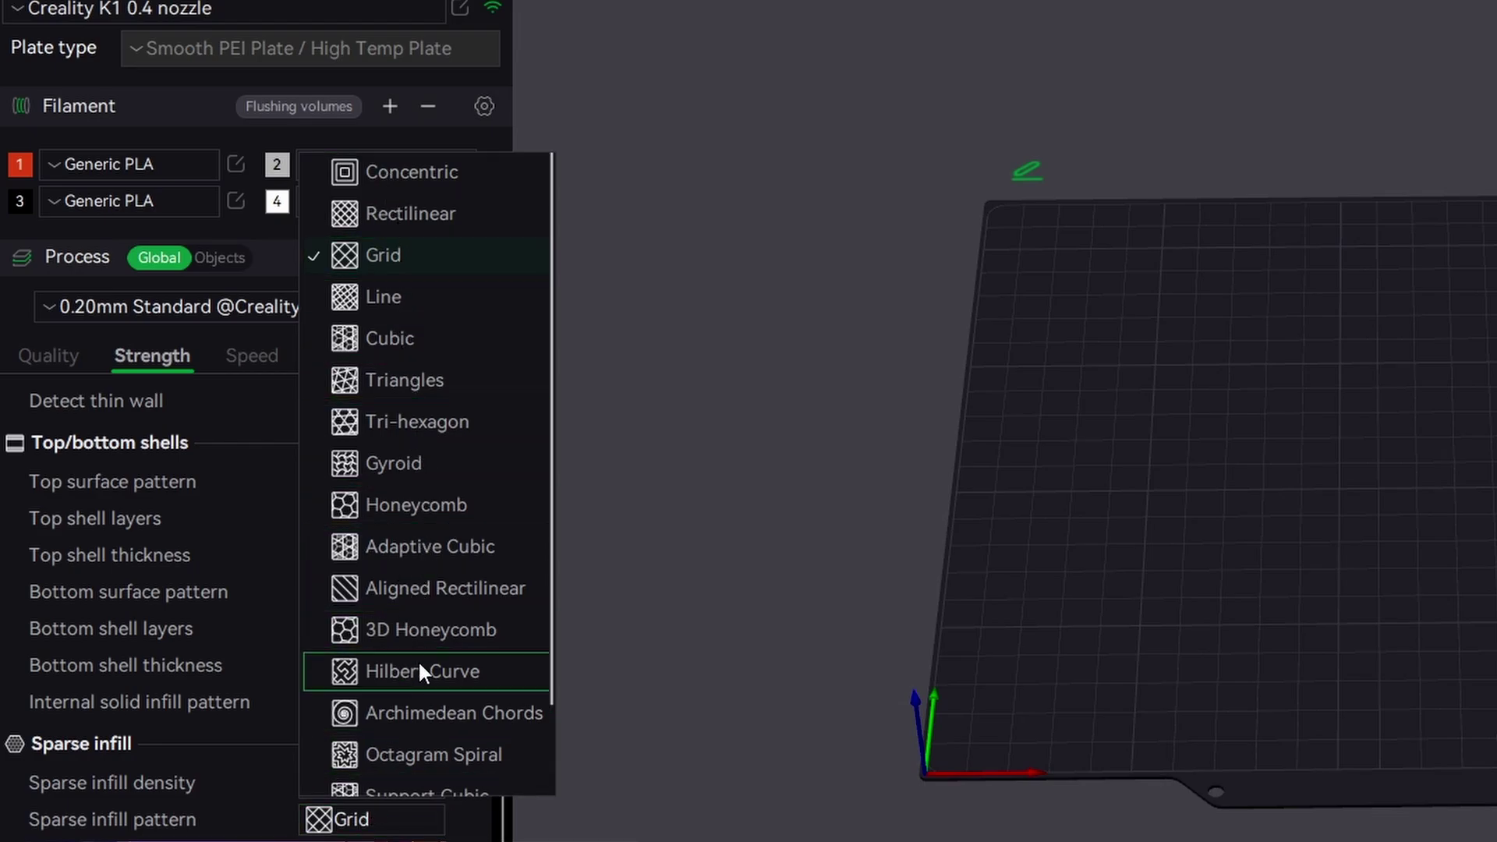
key(Escape)
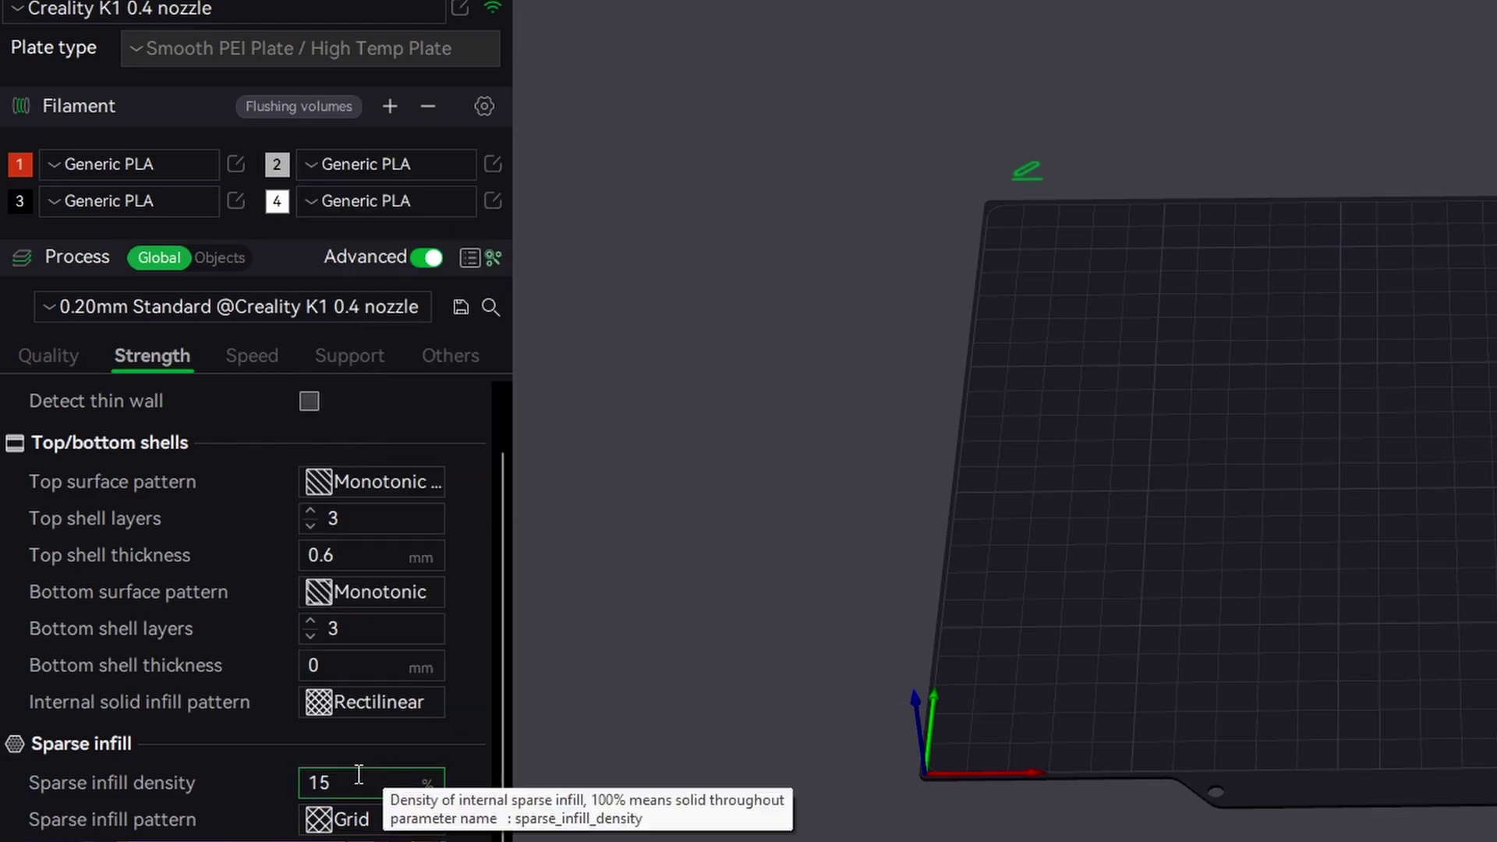
scroll(403, 715, down, 3)
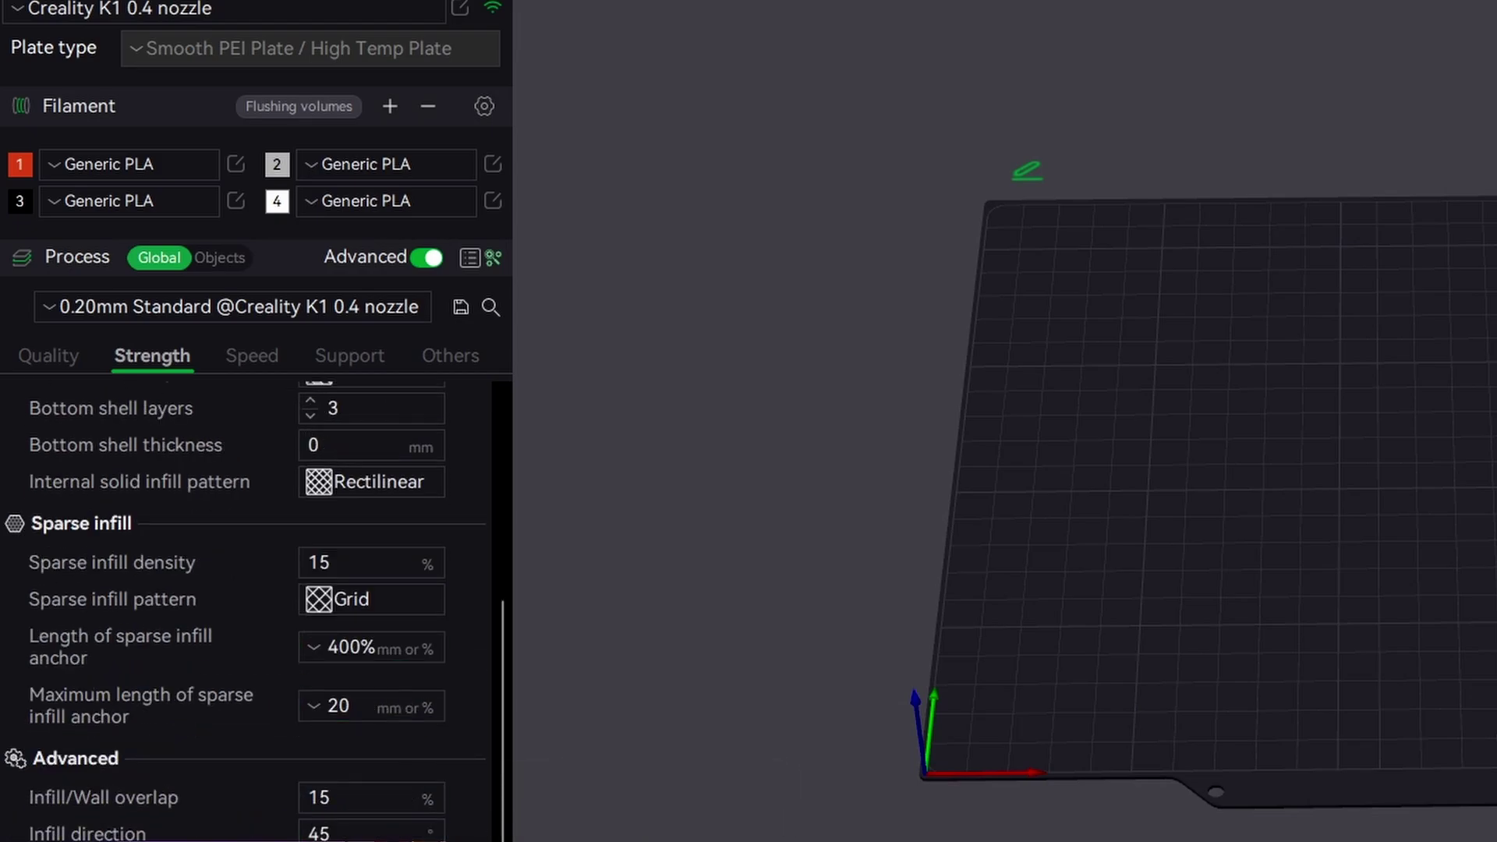
scroll(353, 533, up, 5)
click(265, 357)
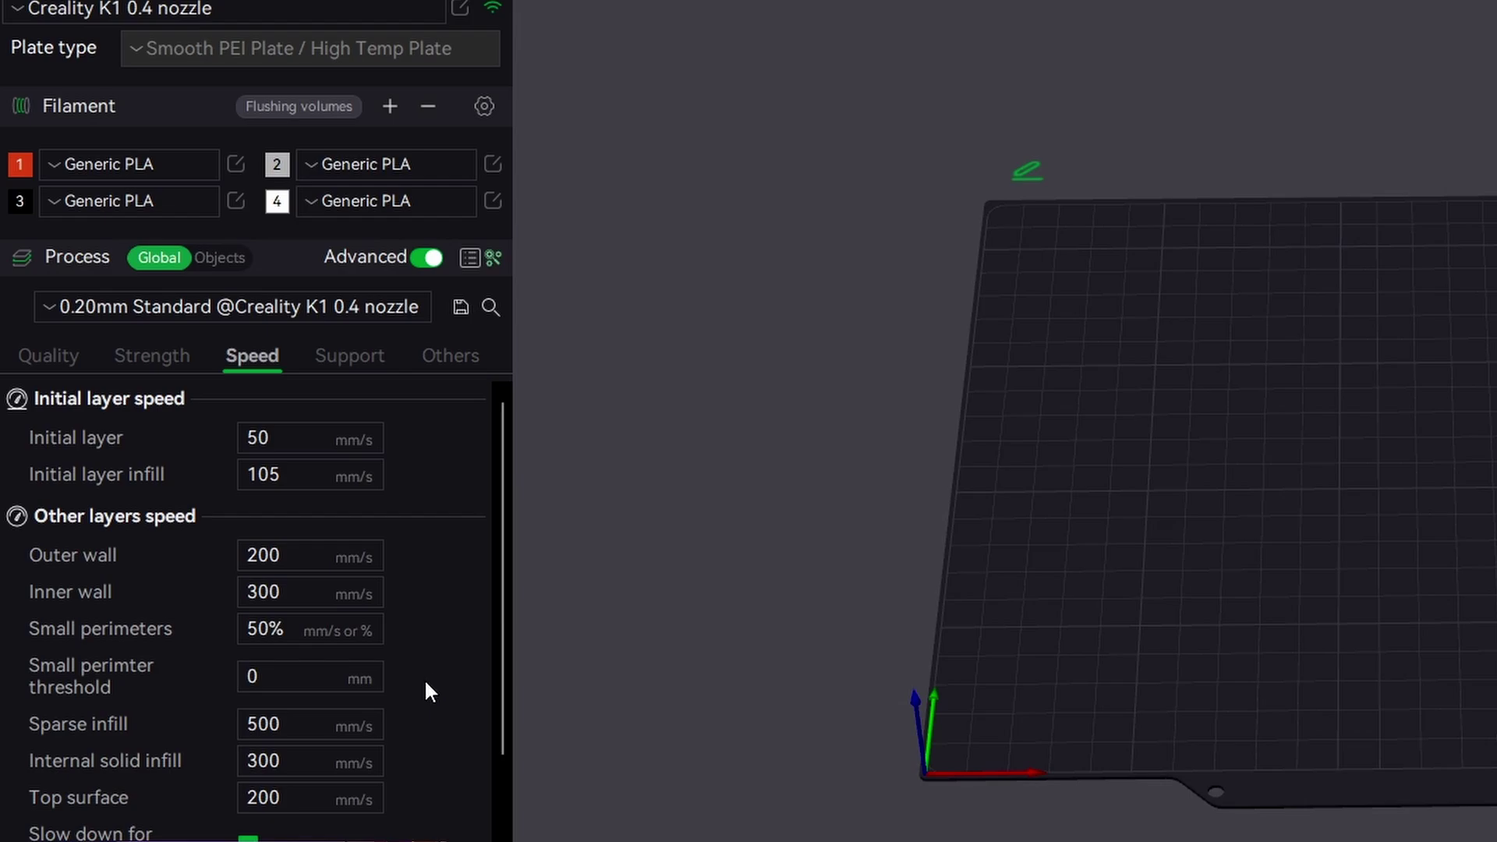
On the Support tab, toggle Enable support on then off, and scroll the advanced options
click(338, 360)
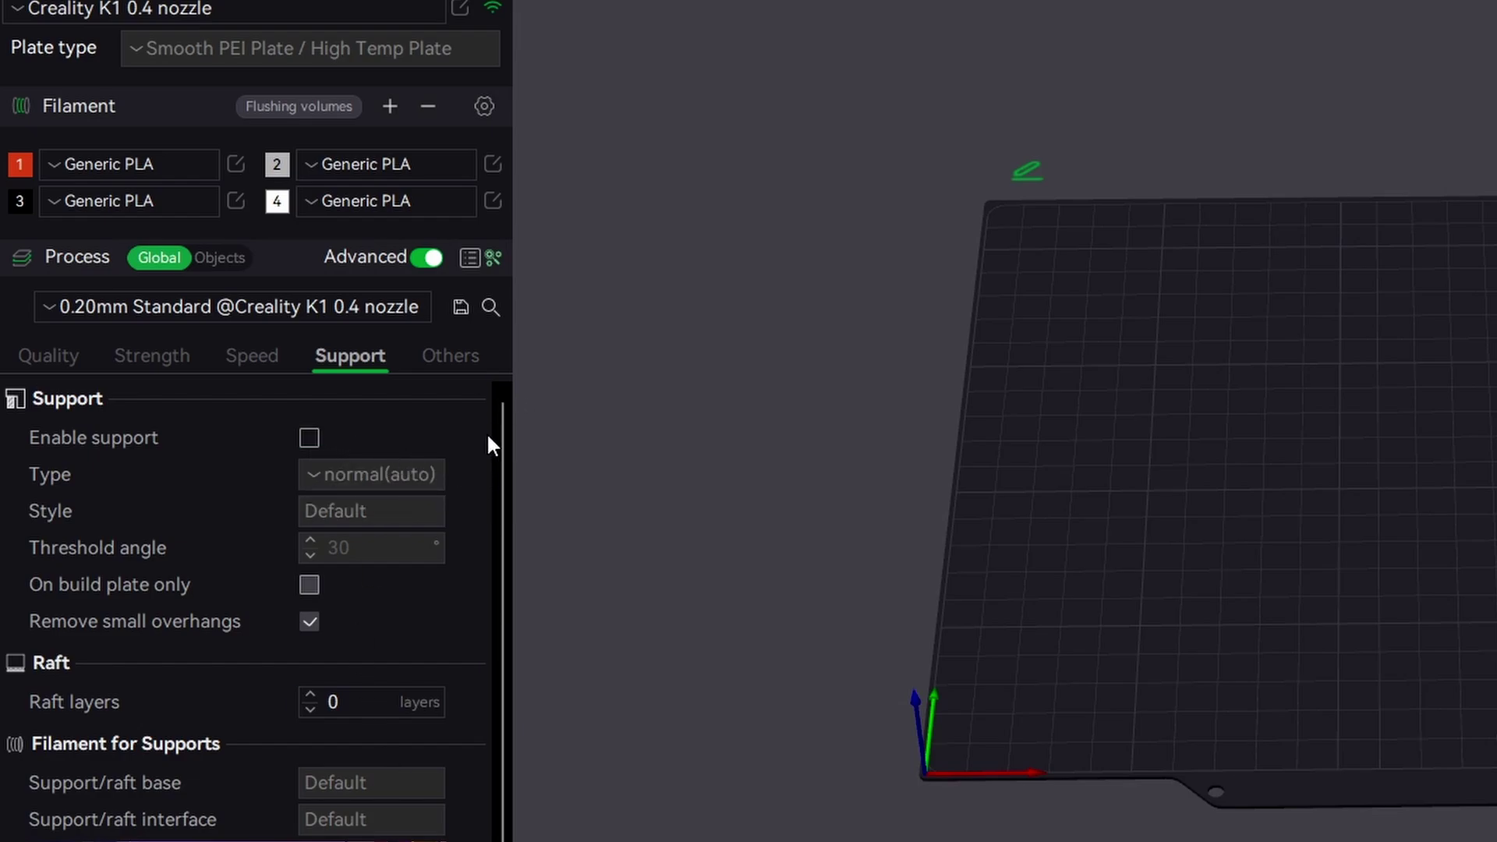
click(308, 437)
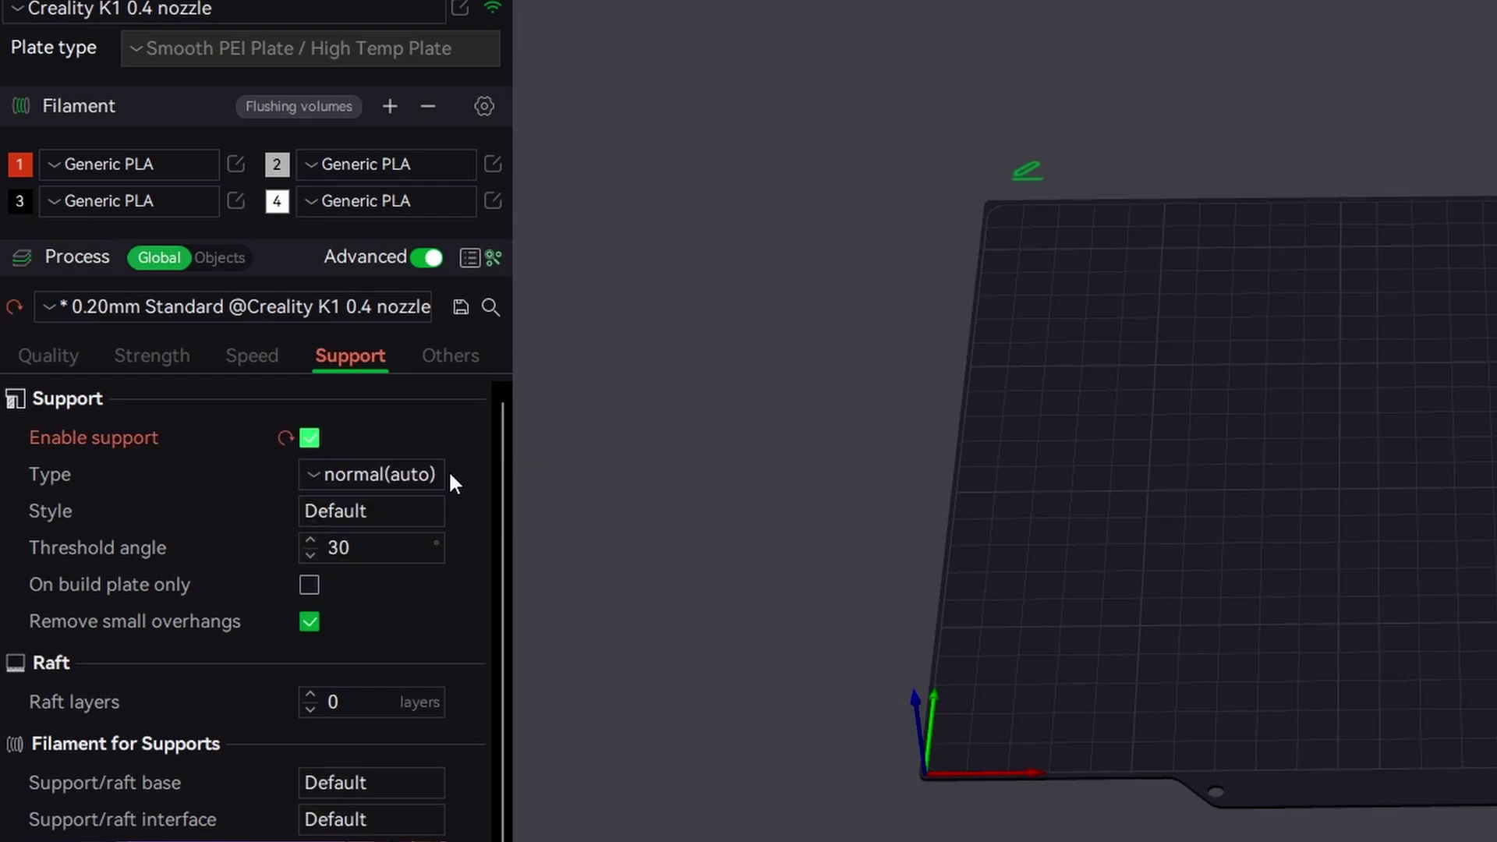
click(310, 437)
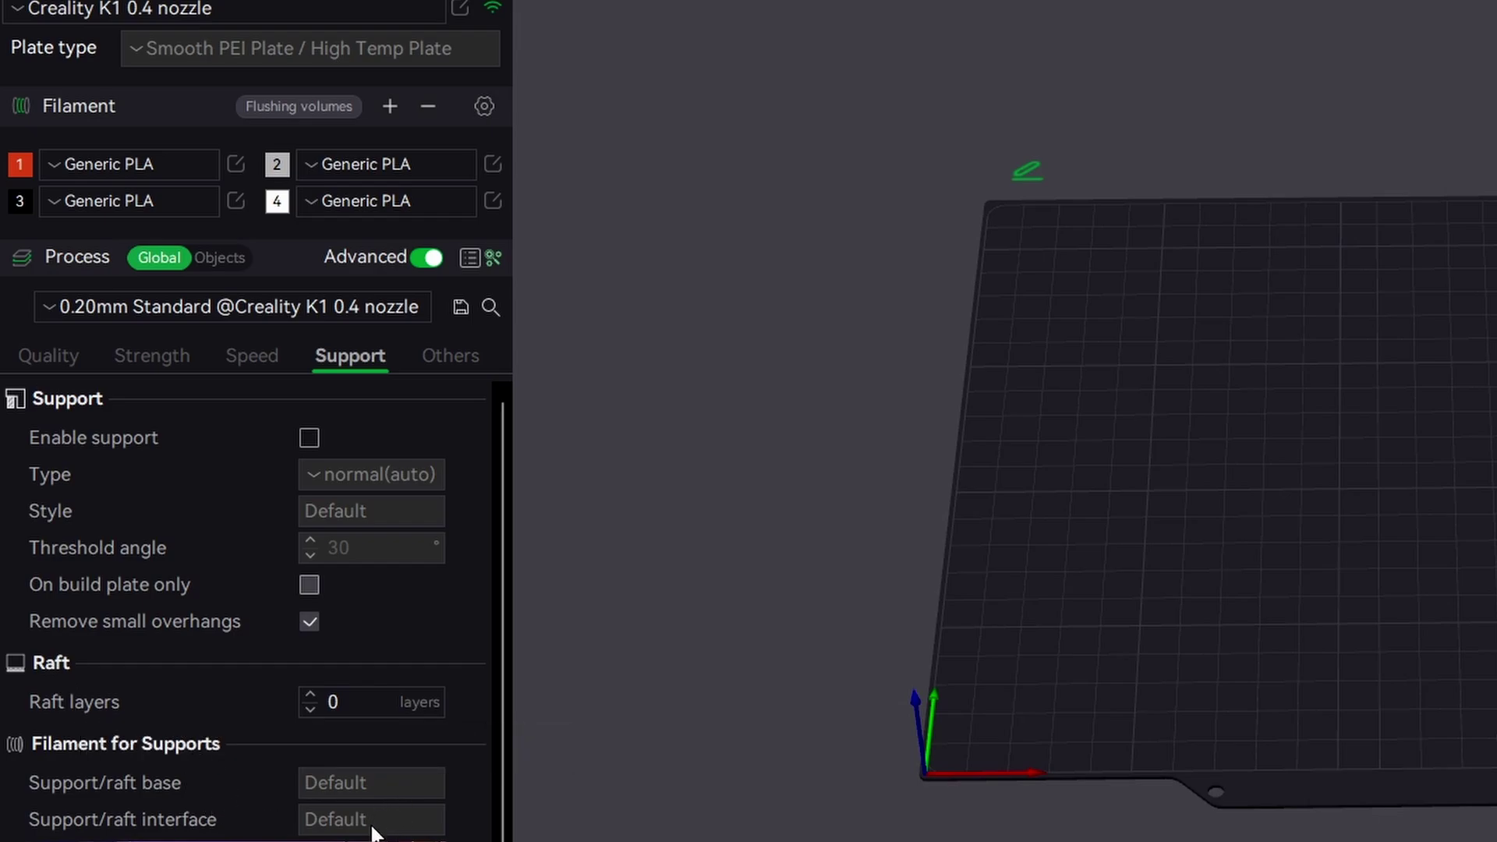
scroll(371, 818, down, 5)
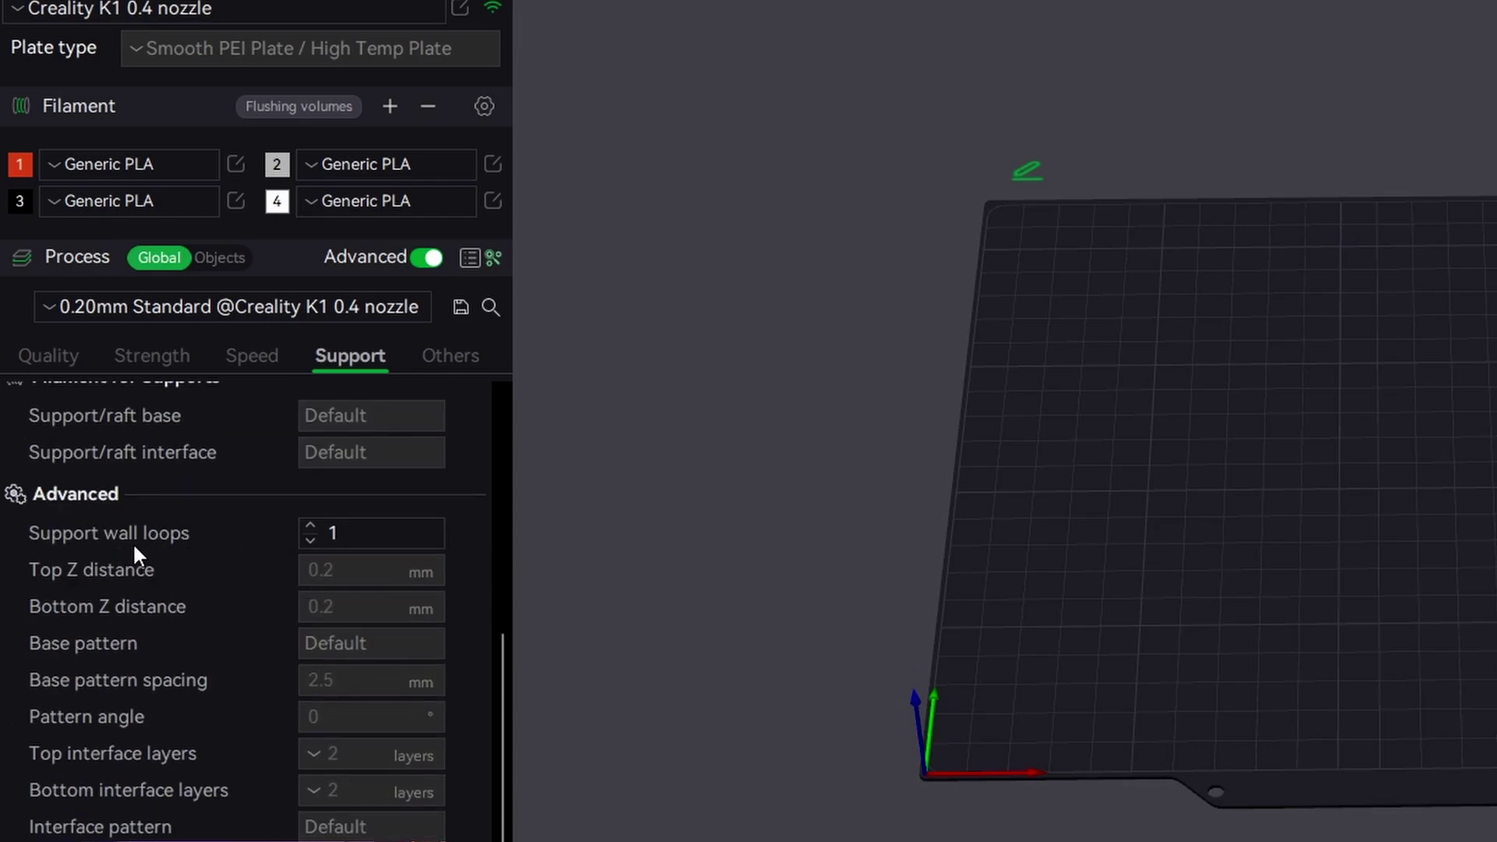
Review the Others tab: 0 skirt loops, Auto brim, 0.1 mm brim gap, prime tower off
scroll(265, 619, up, 2)
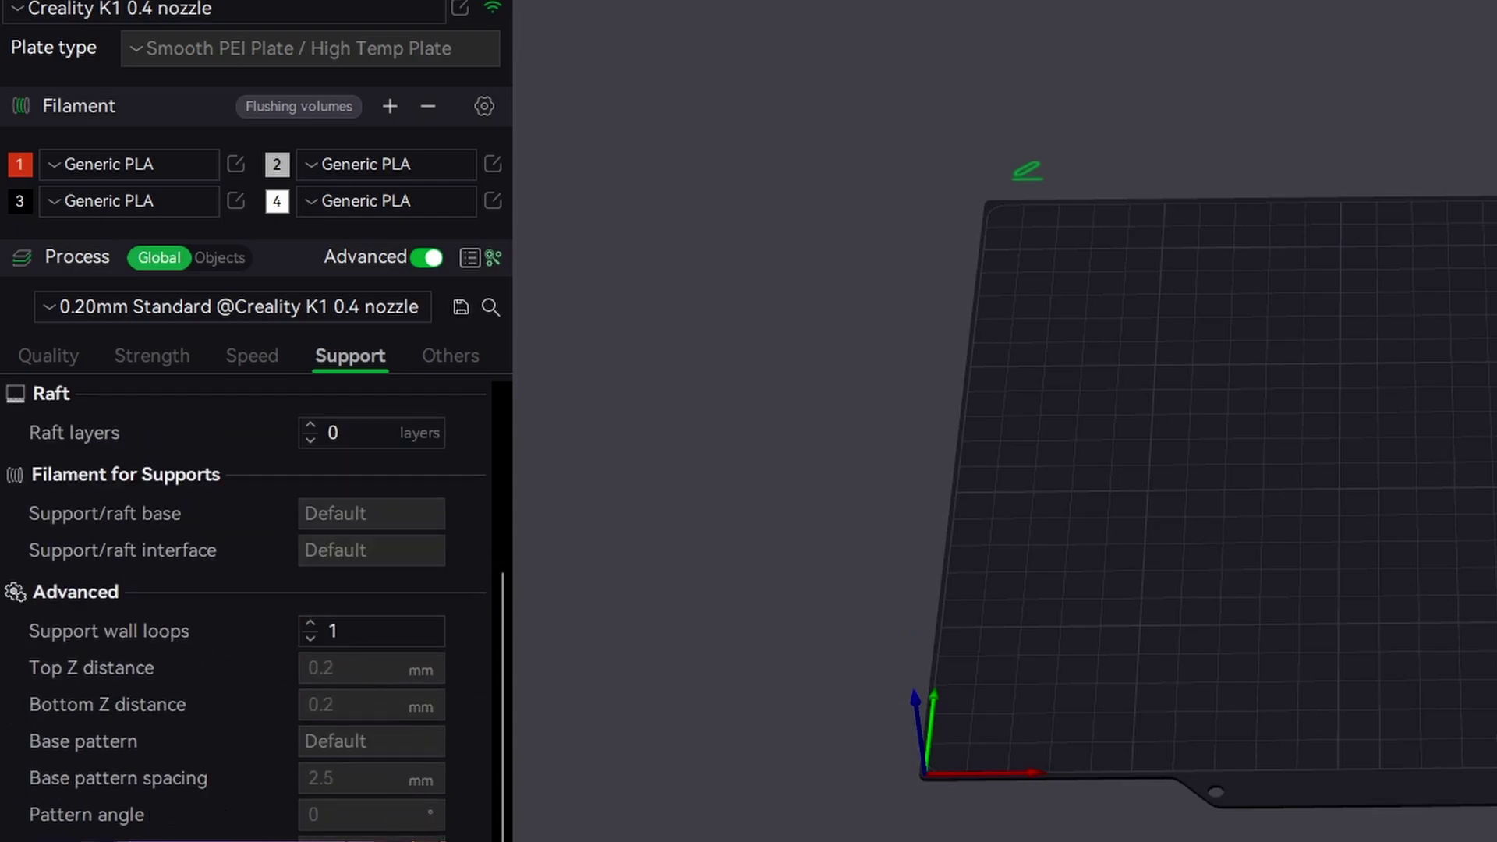
scroll(249, 608, up, 4)
click(451, 356)
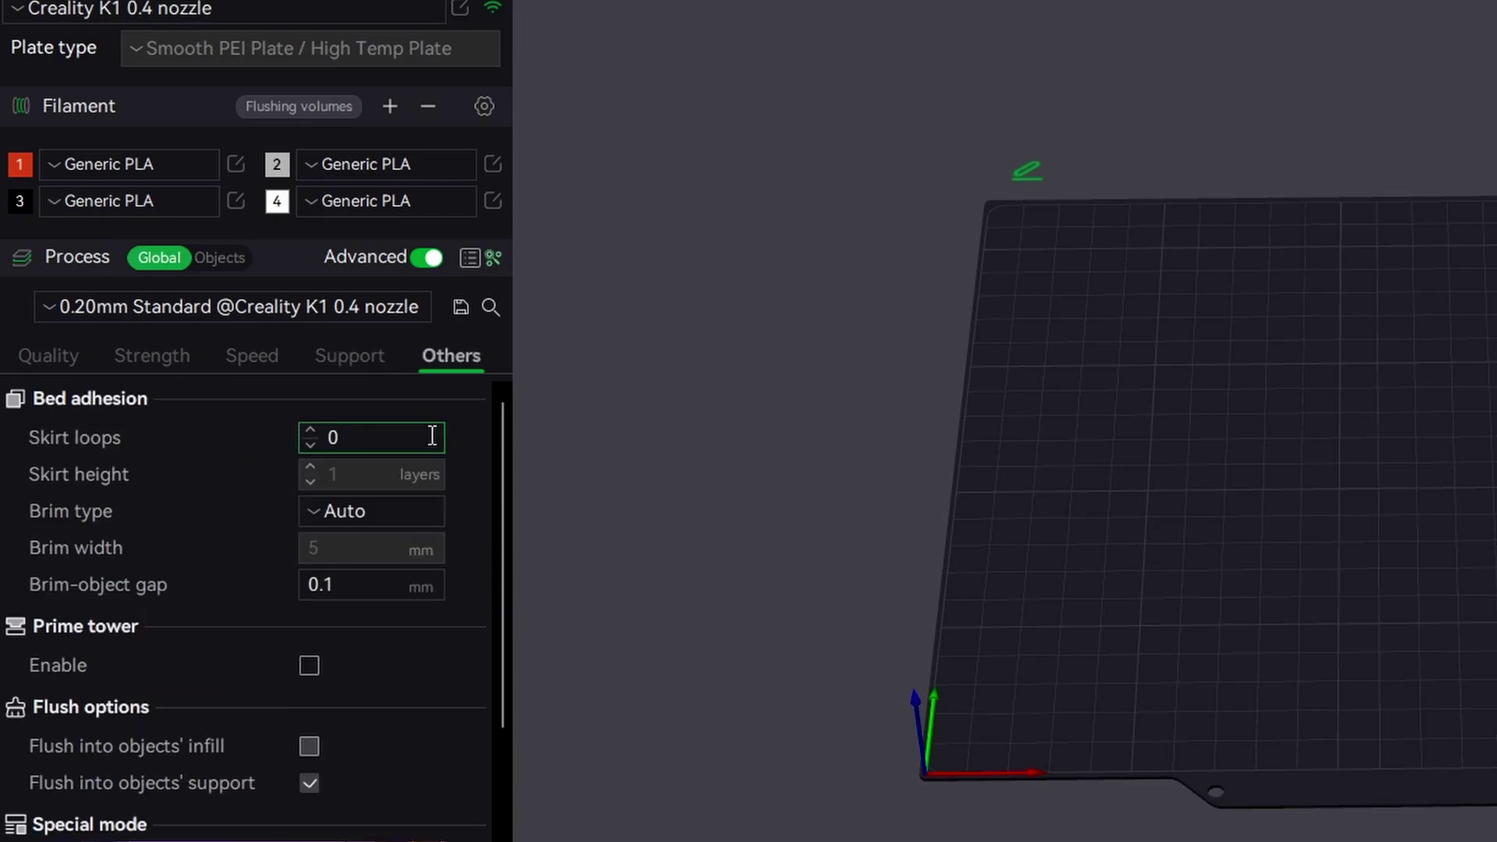
mouse_move(100, 438)
mouse_move(337, 516)
scroll(371, 746, down, 5)
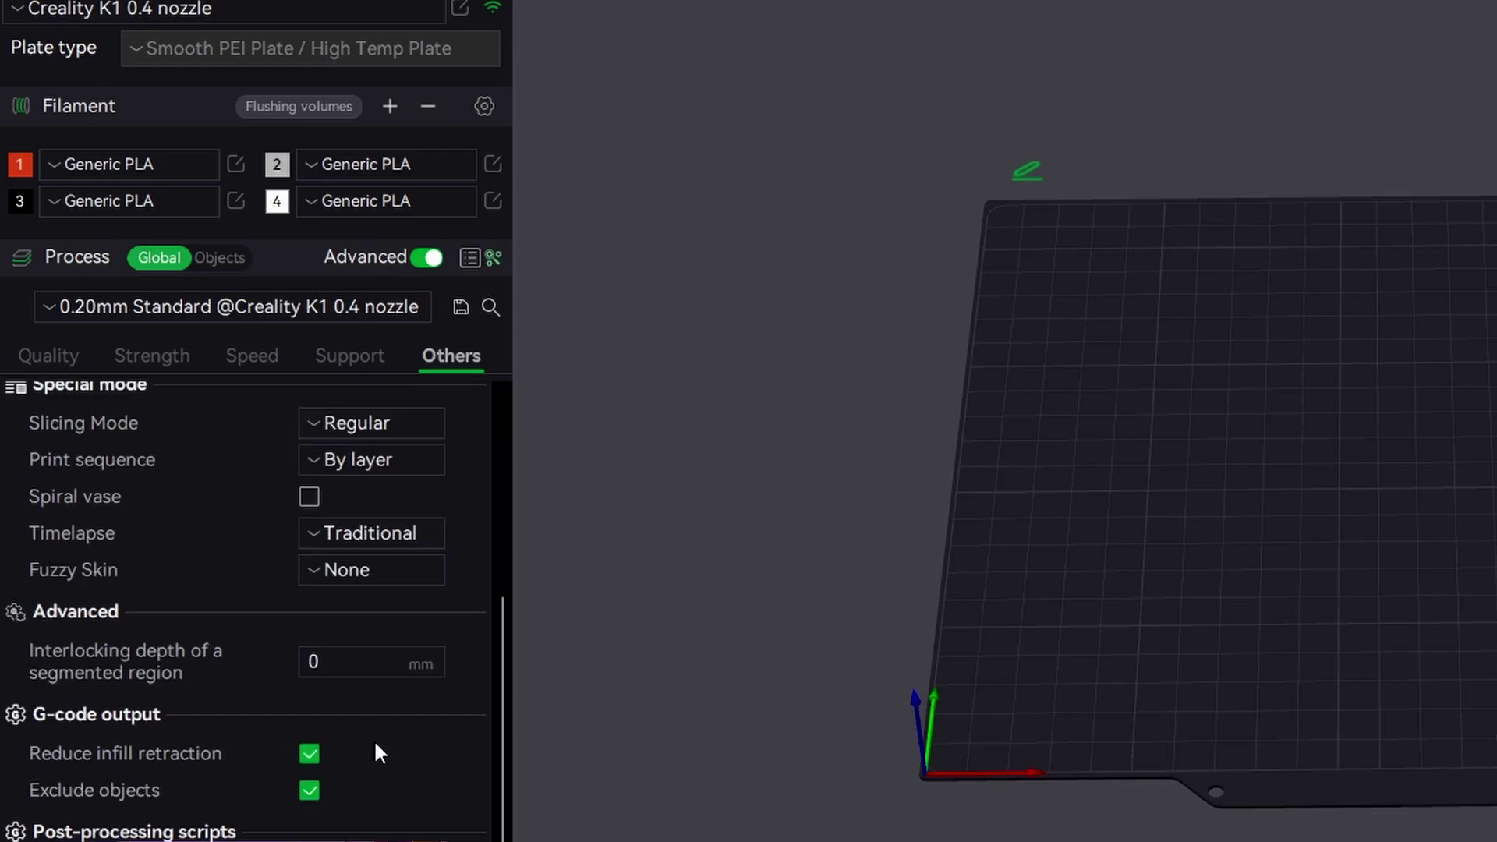
scroll(371, 737, down, 3)
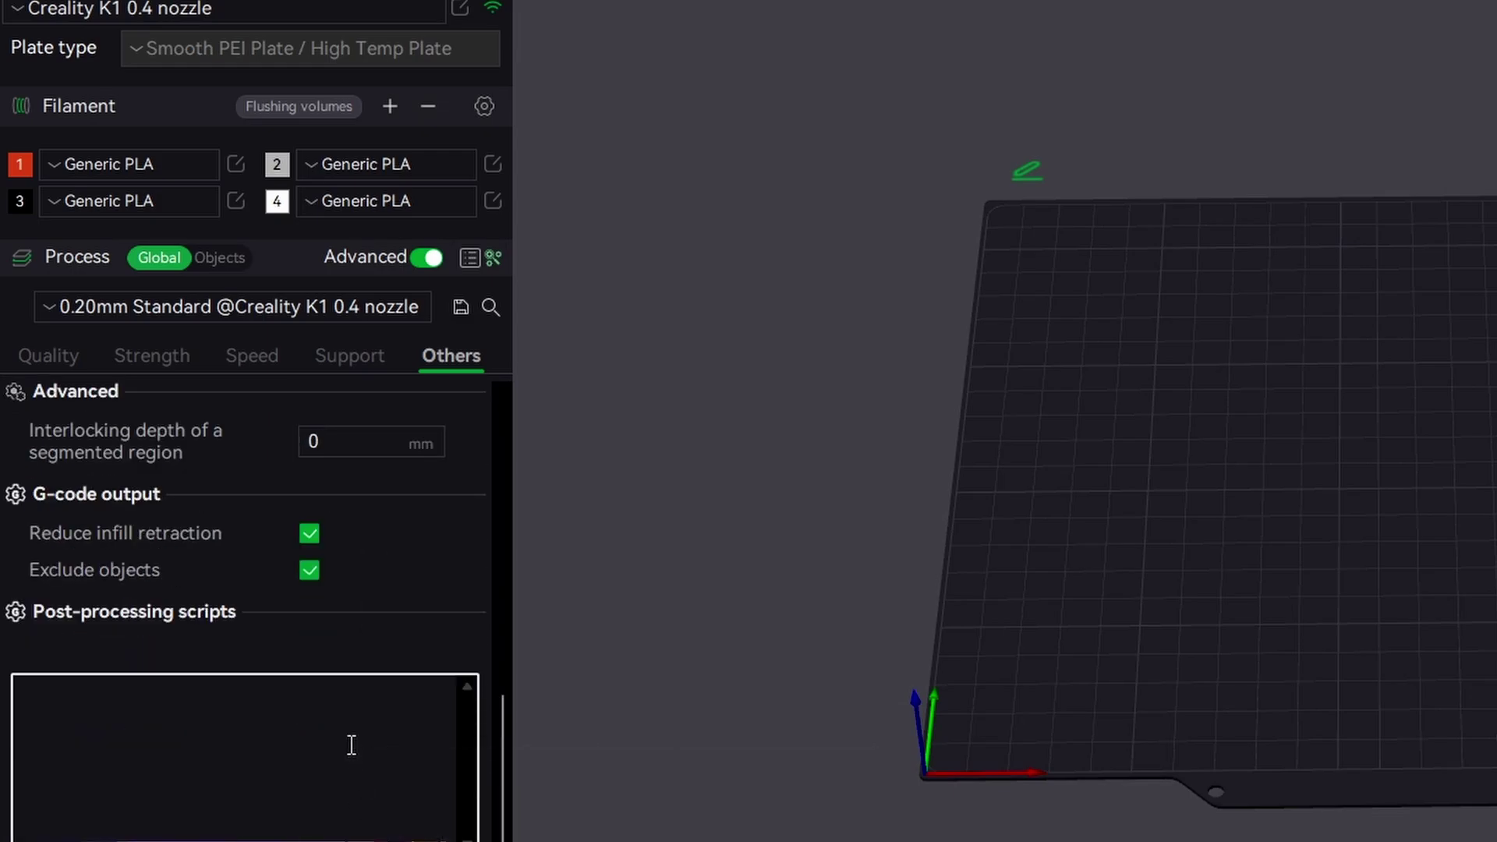
scroll(158, 738, up, 5)
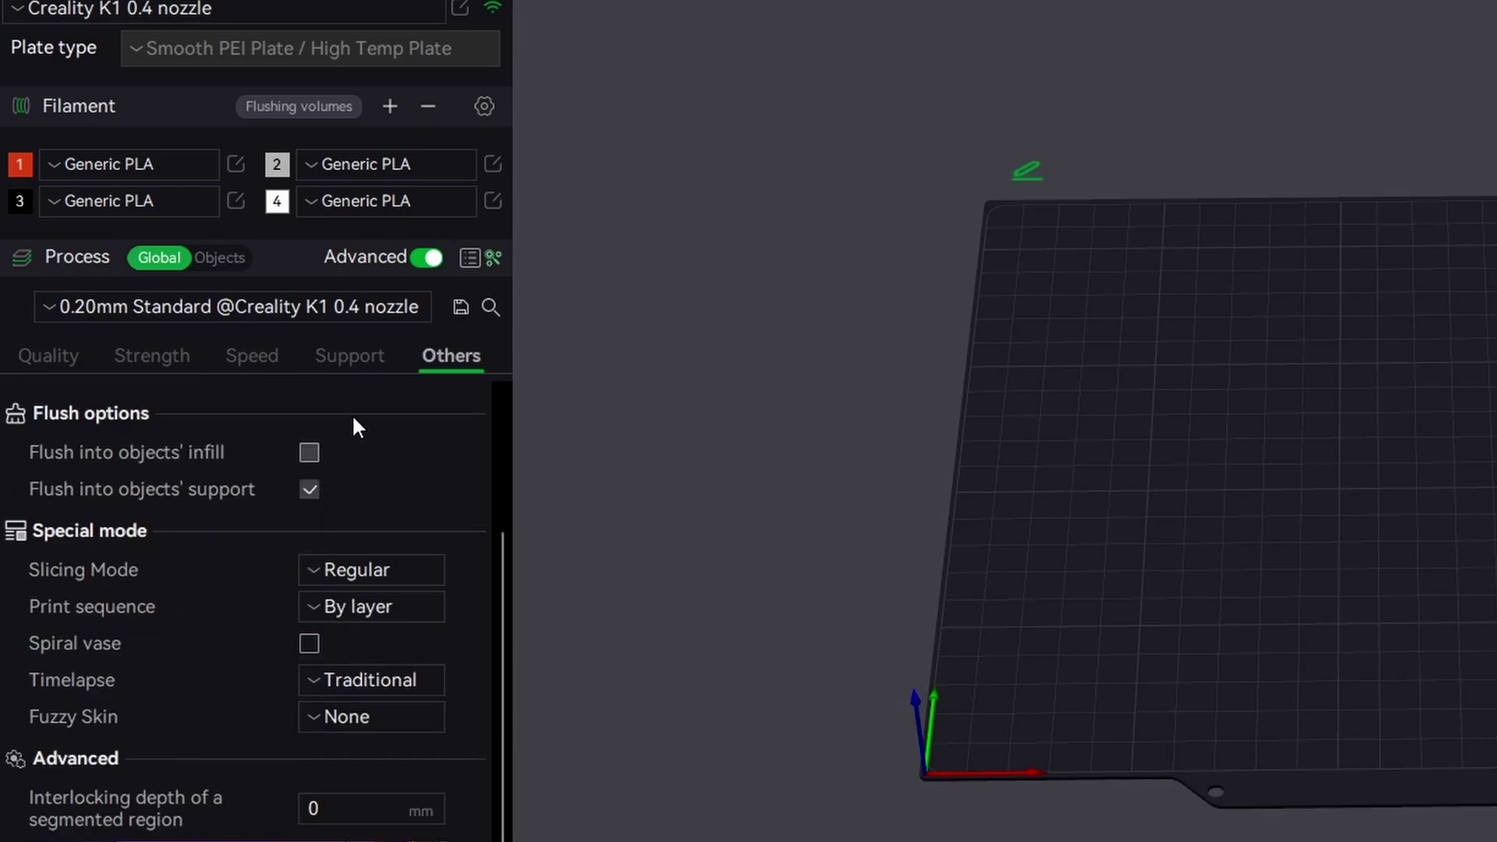
scroll(367, 468, up, 3)
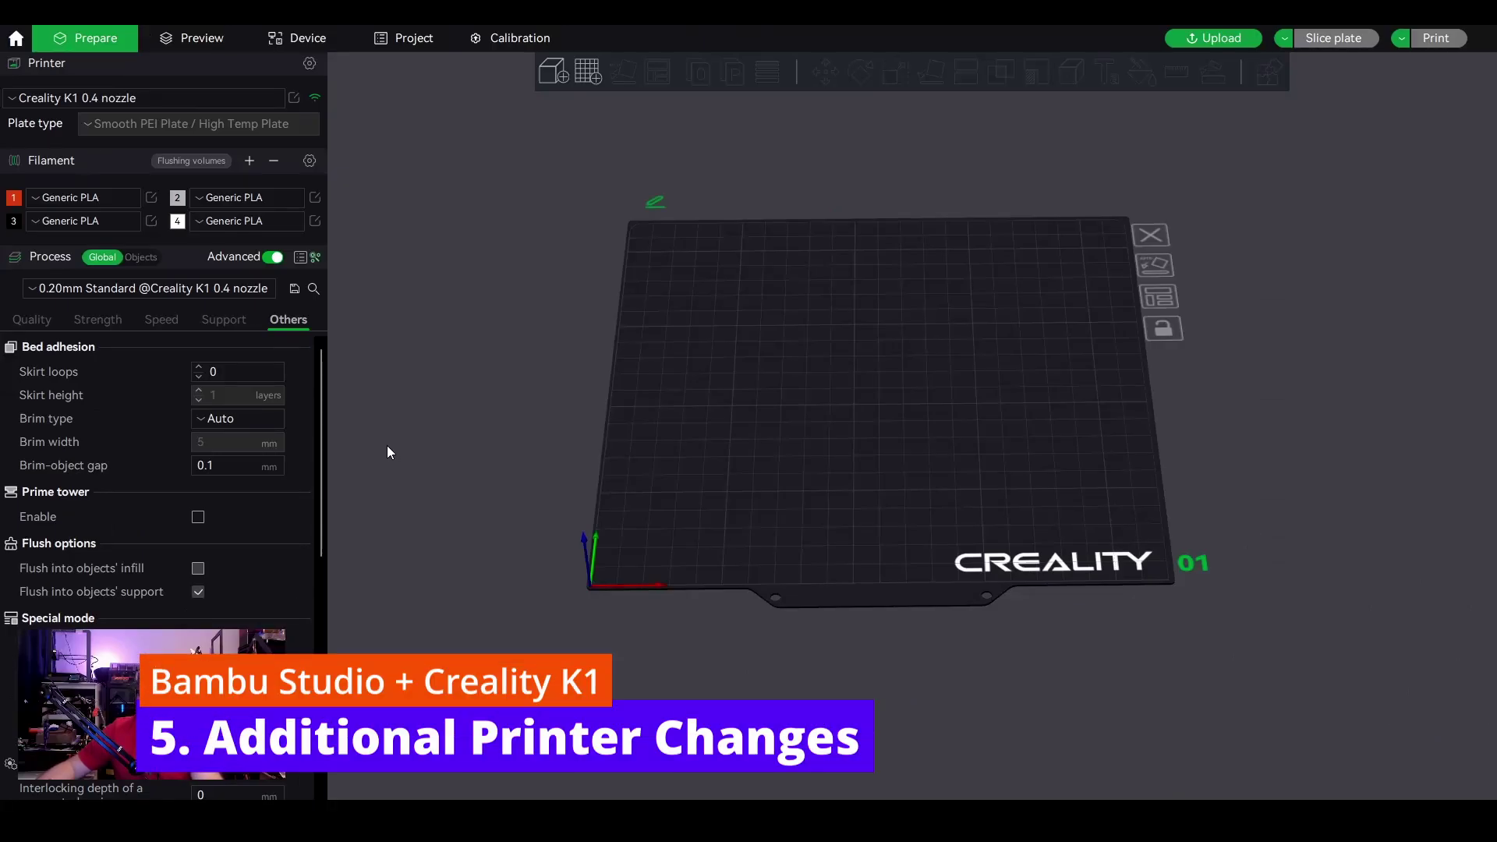
click(295, 99)
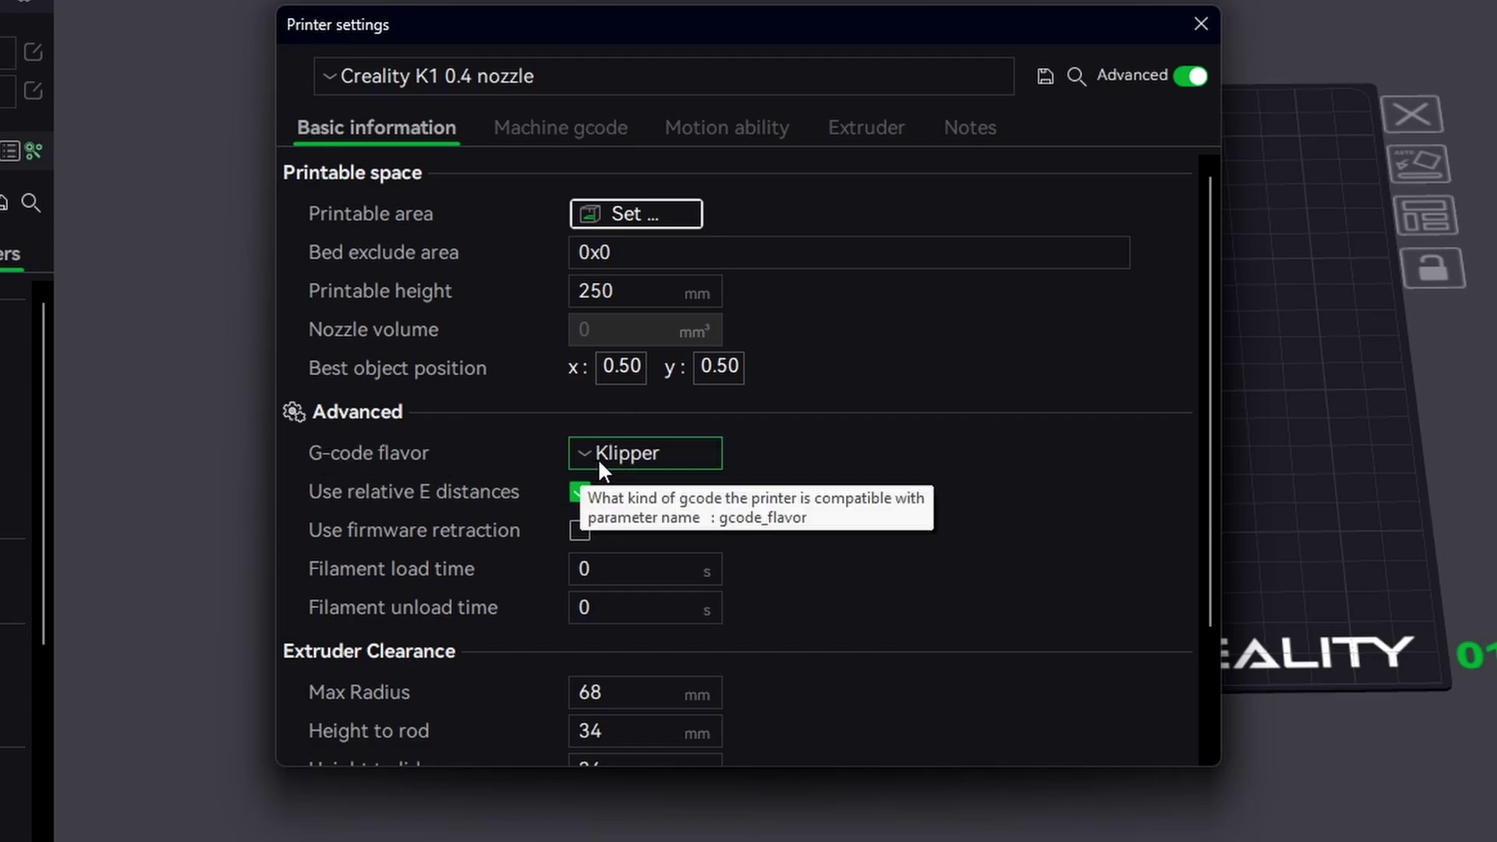
scroll(538, 557, down, 2)
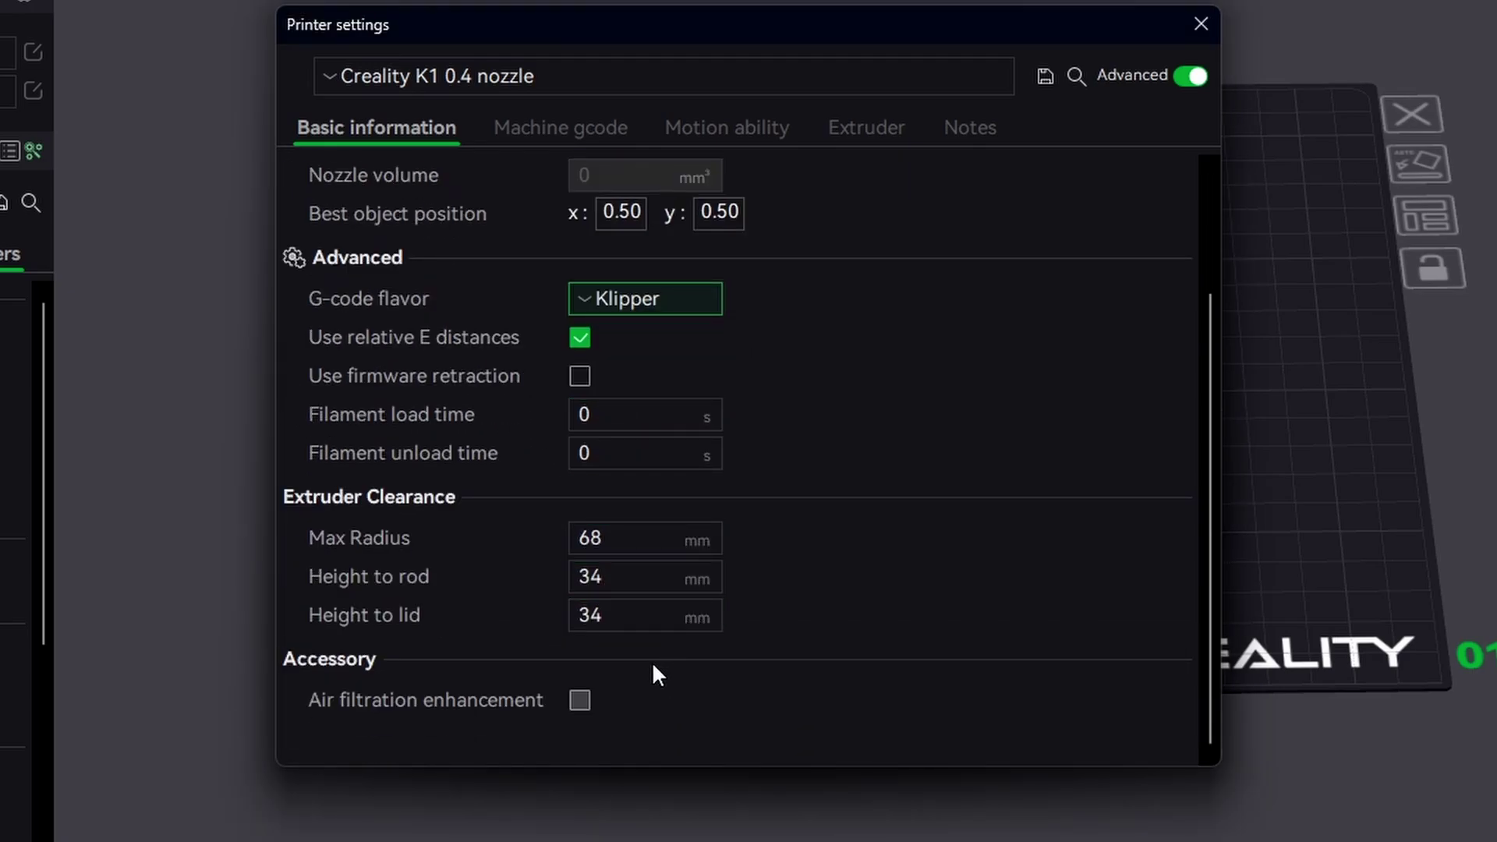
click(560, 127)
scroll(1131, 413, down, 1)
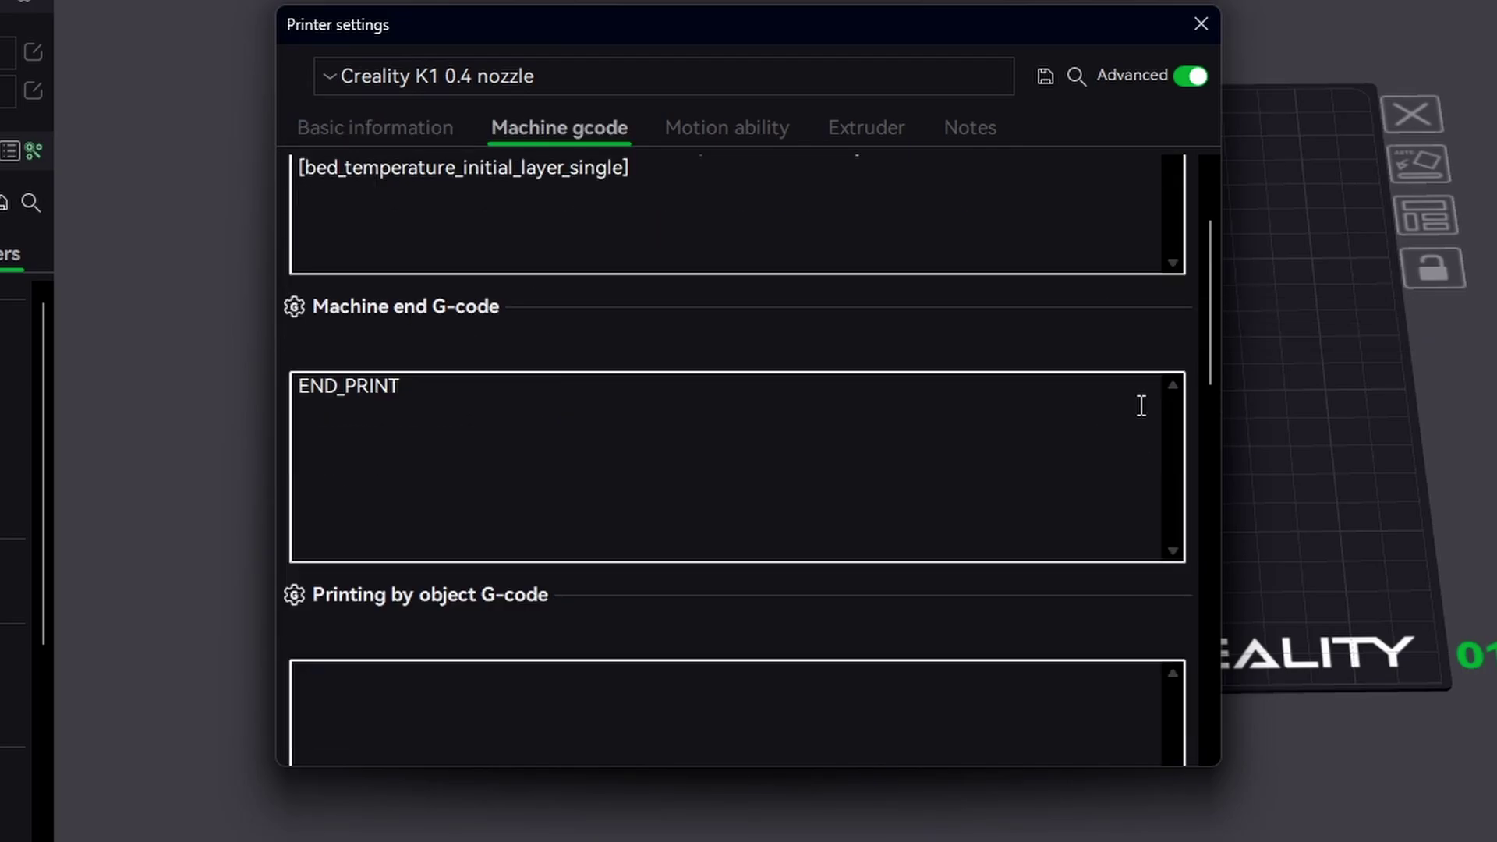
click(764, 131)
click(854, 128)
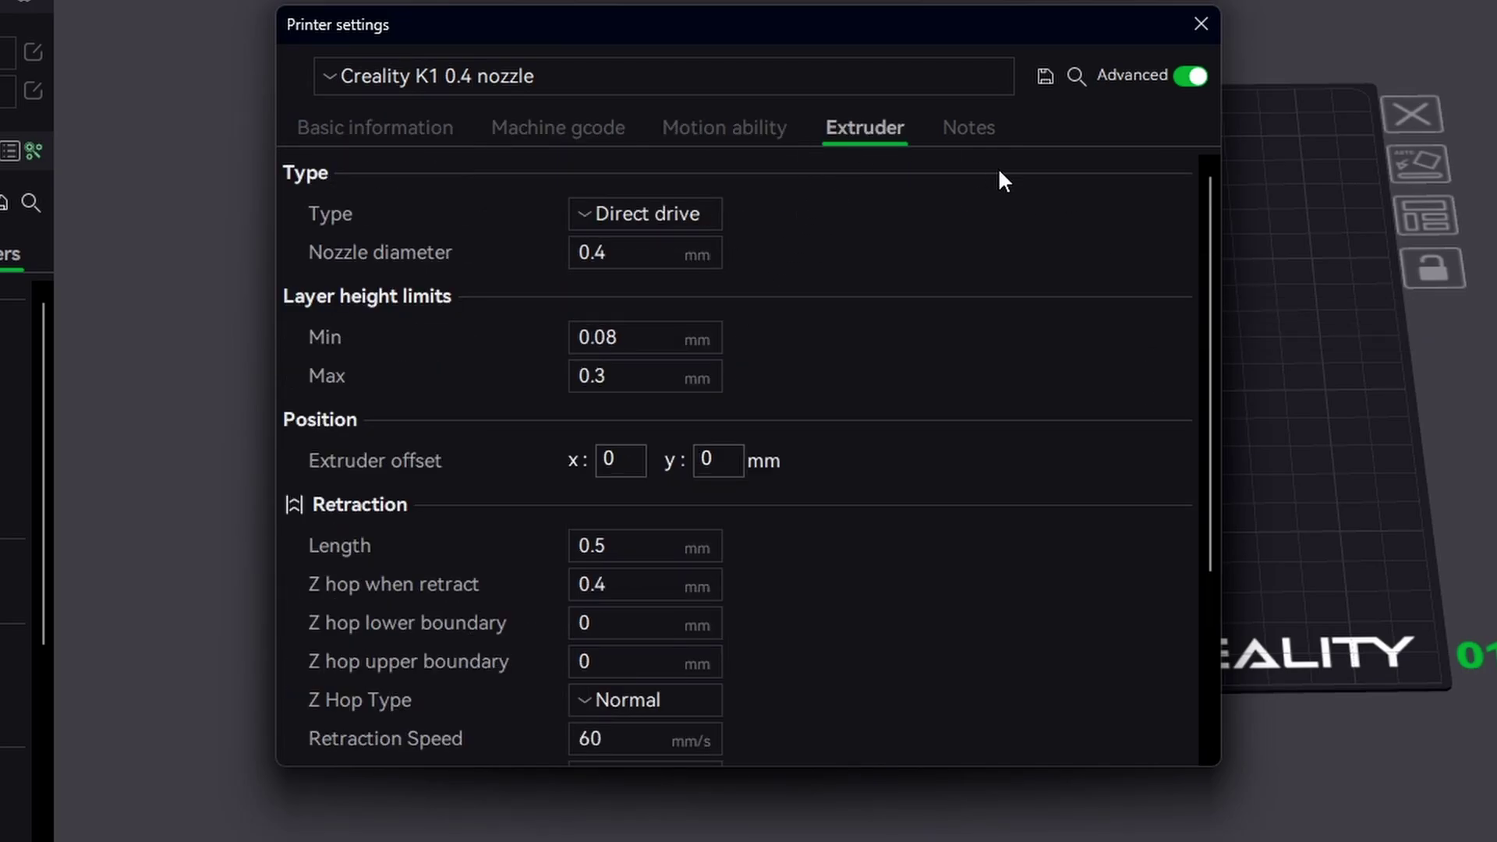
scroll(842, 429, down, 2)
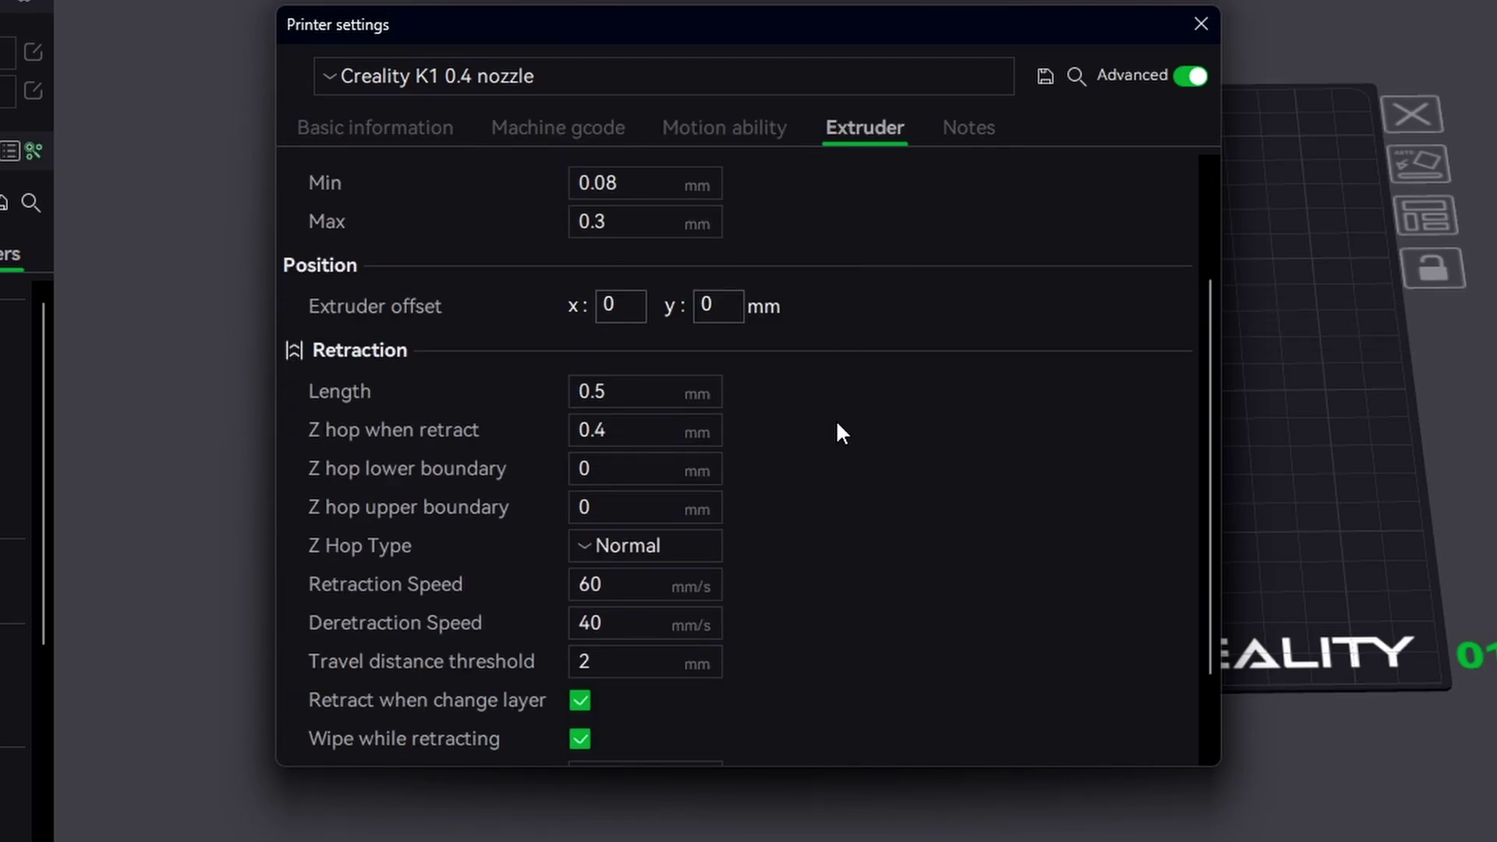
click(967, 128)
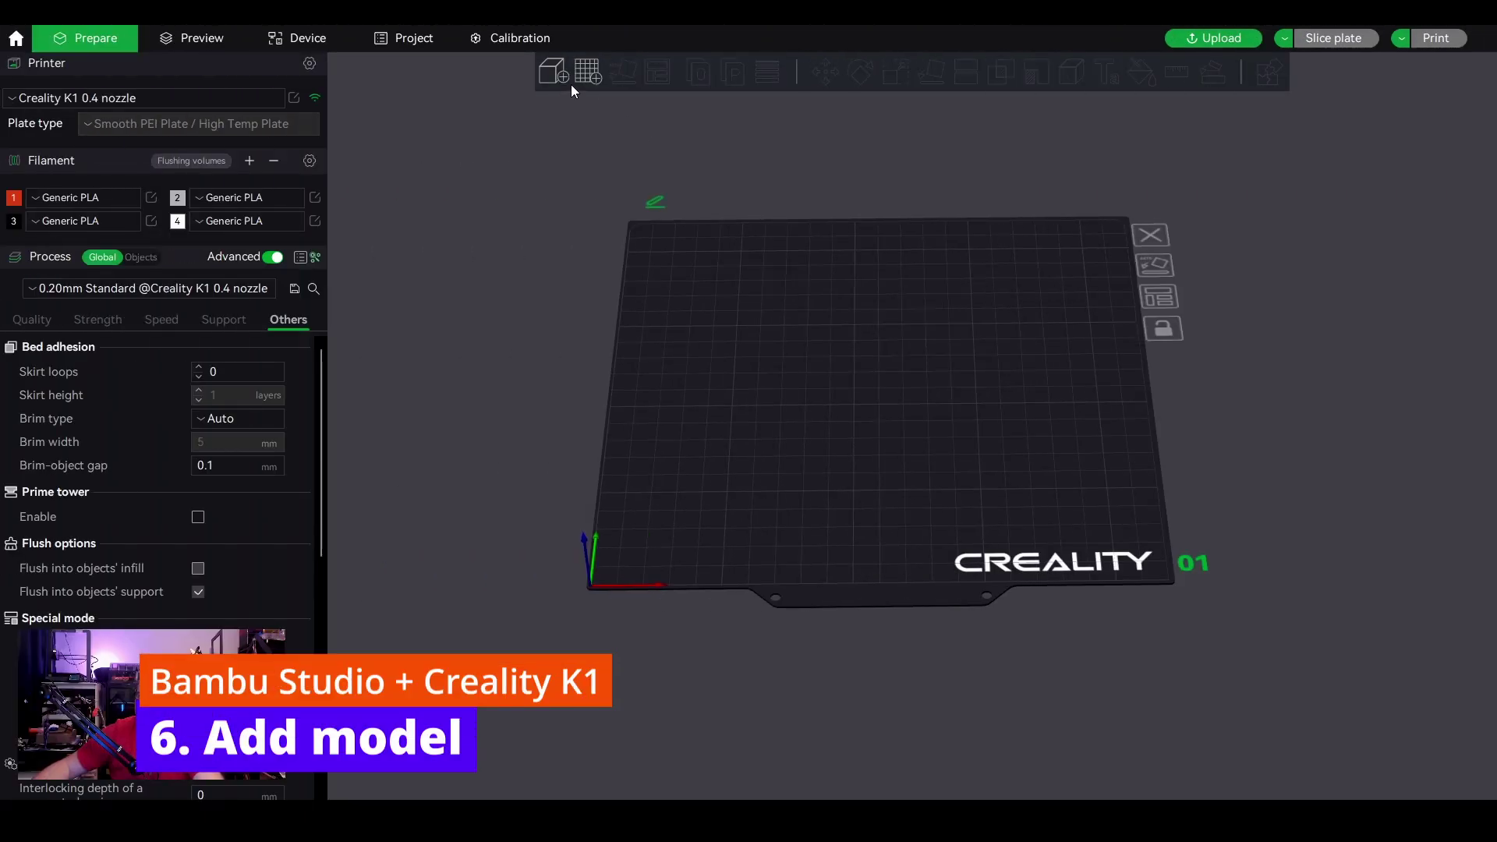
Load the Hera Syndulla v1a bust and base STL files as two separate objects
click(564, 78)
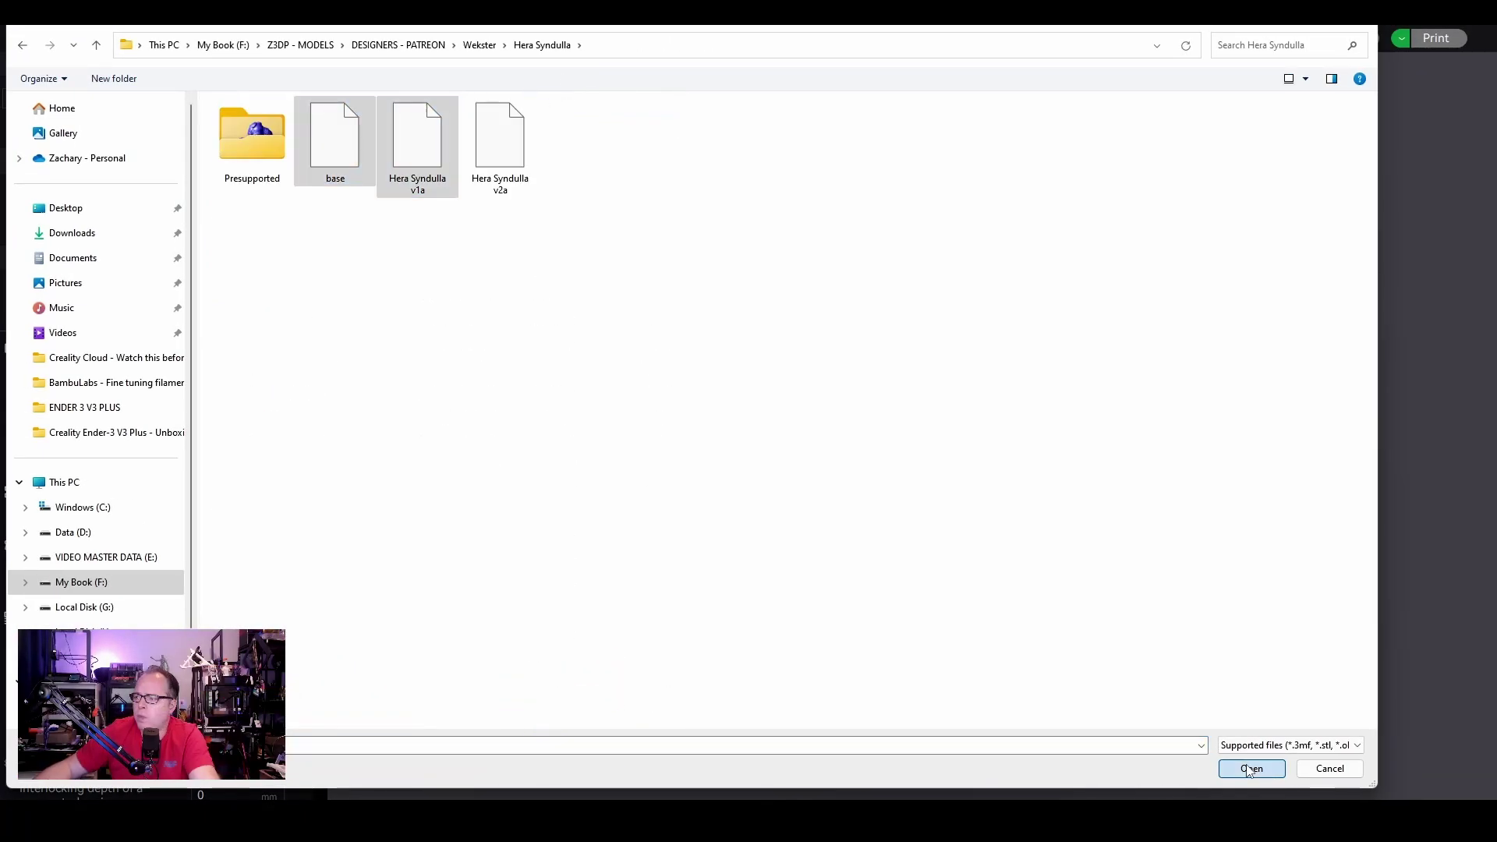
double_click(324, 133)
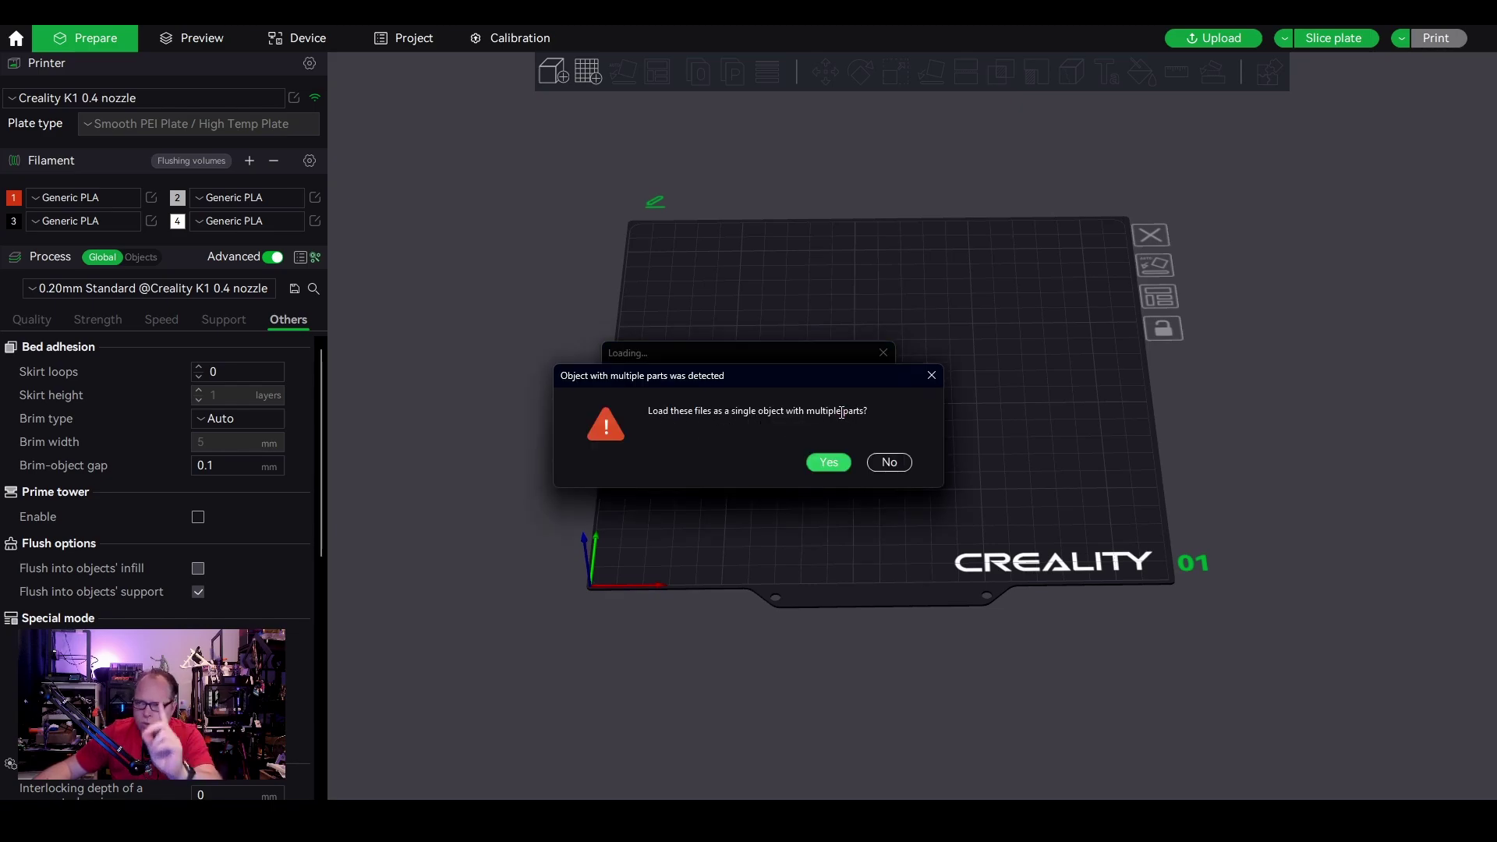
click(882, 464)
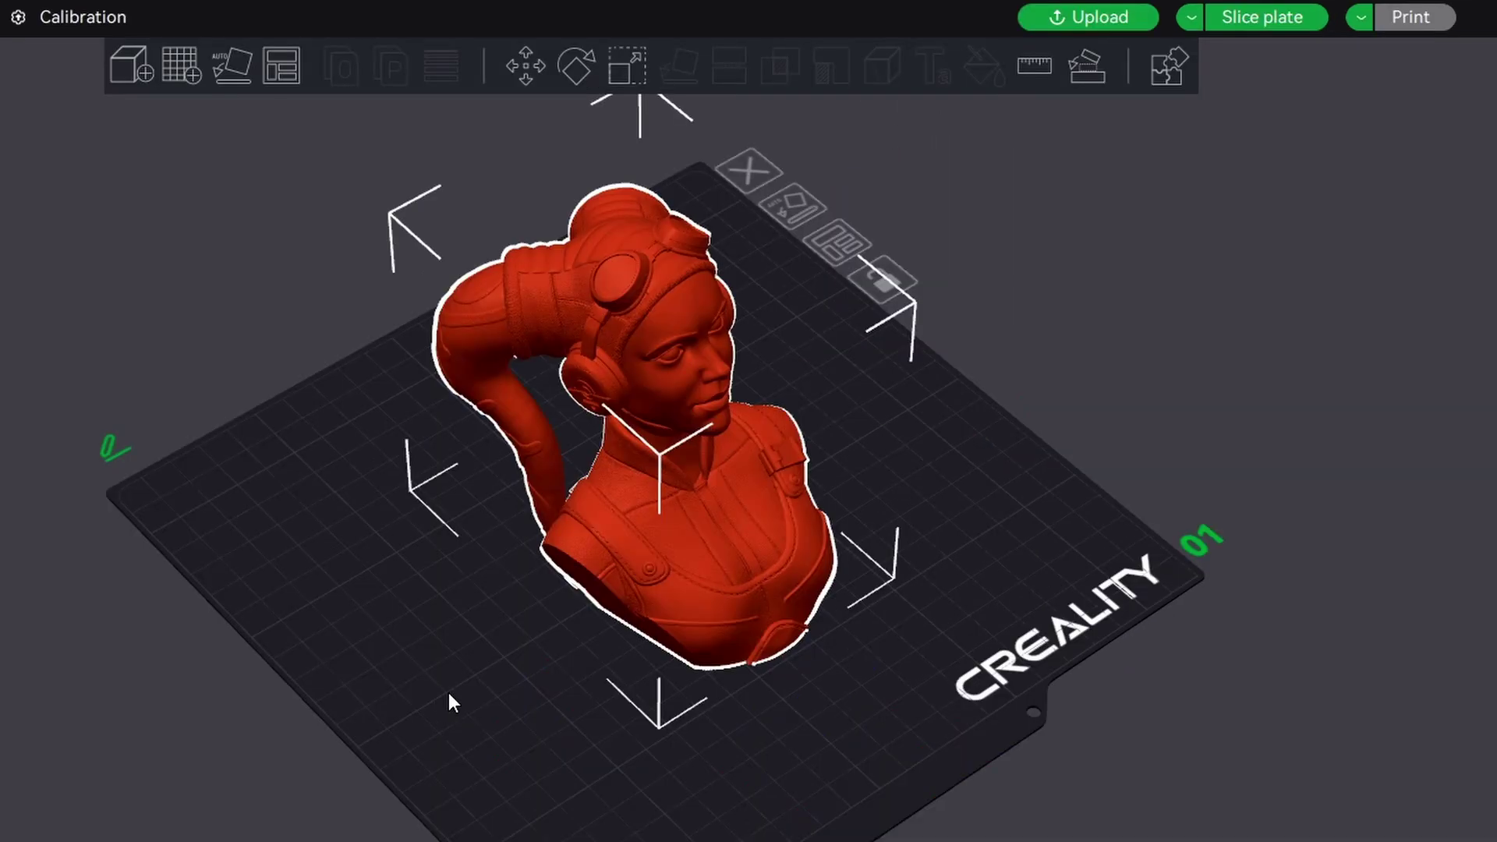
Auto-arrange the plate, then drag the round base to a new spot
right_click(285, 67)
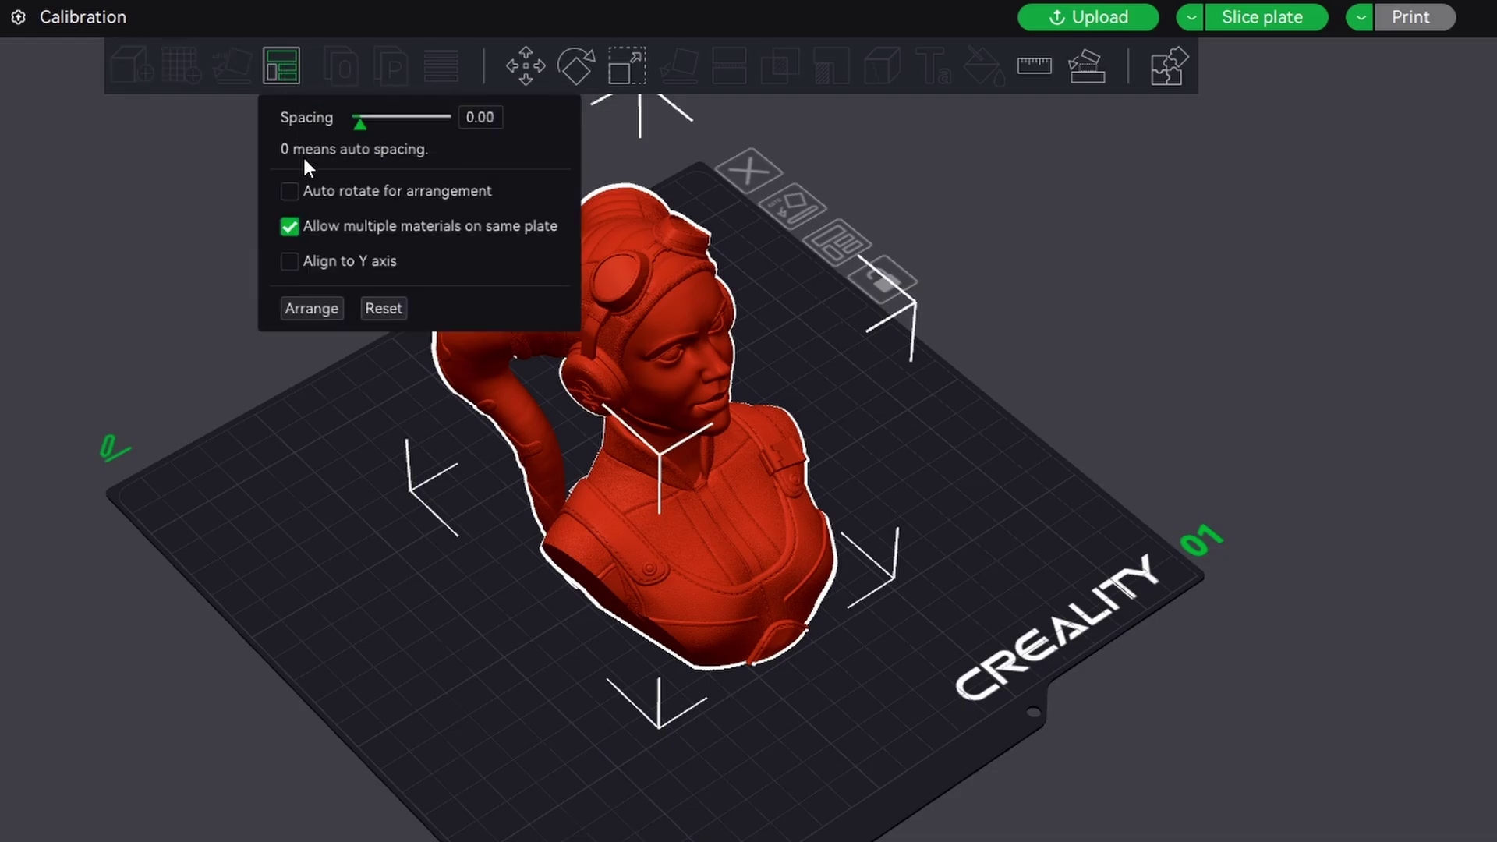
click(319, 315)
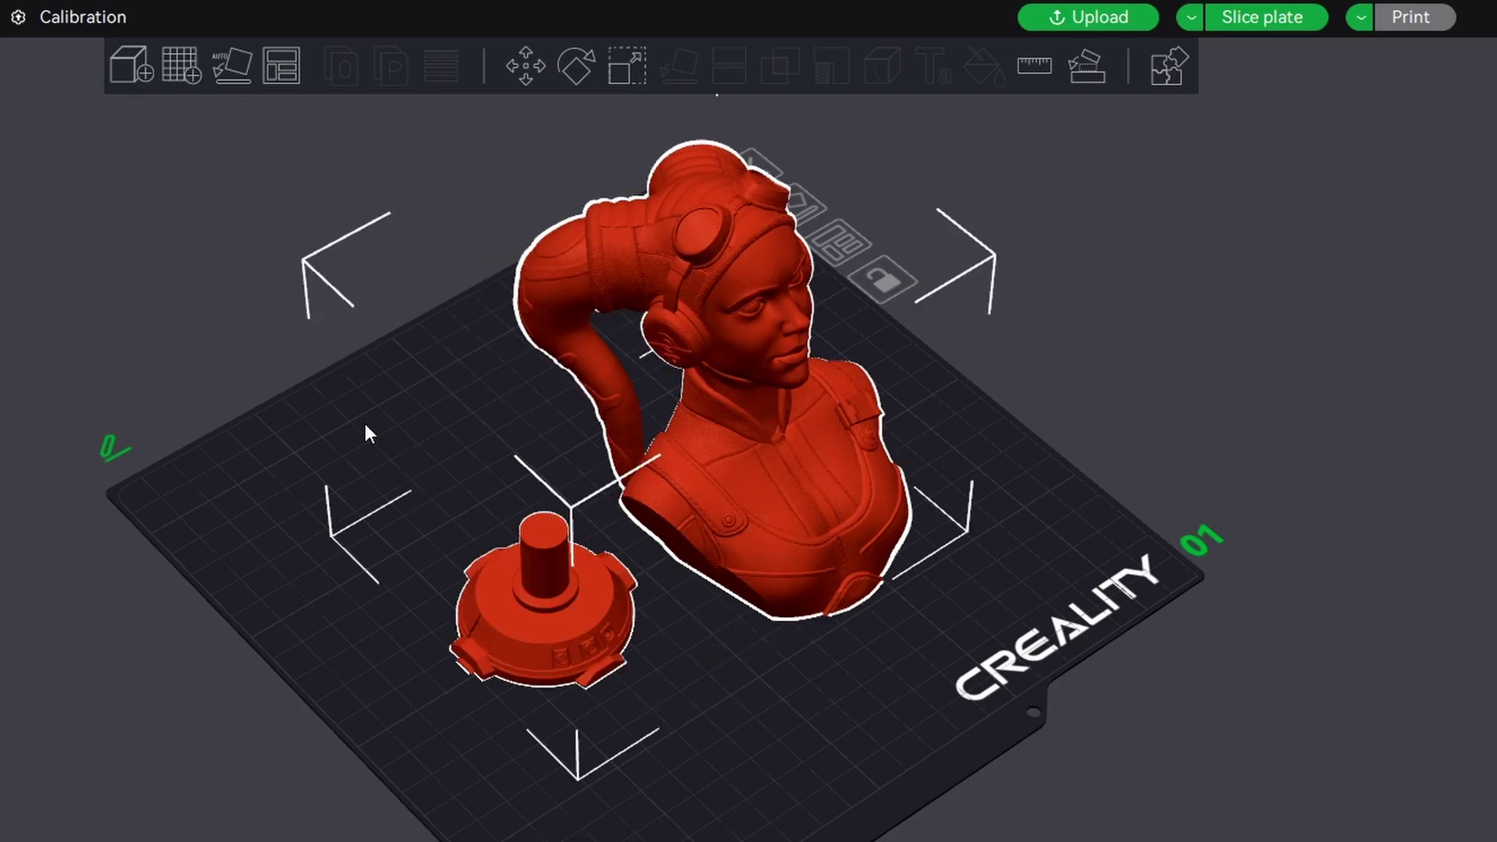
click(605, 671)
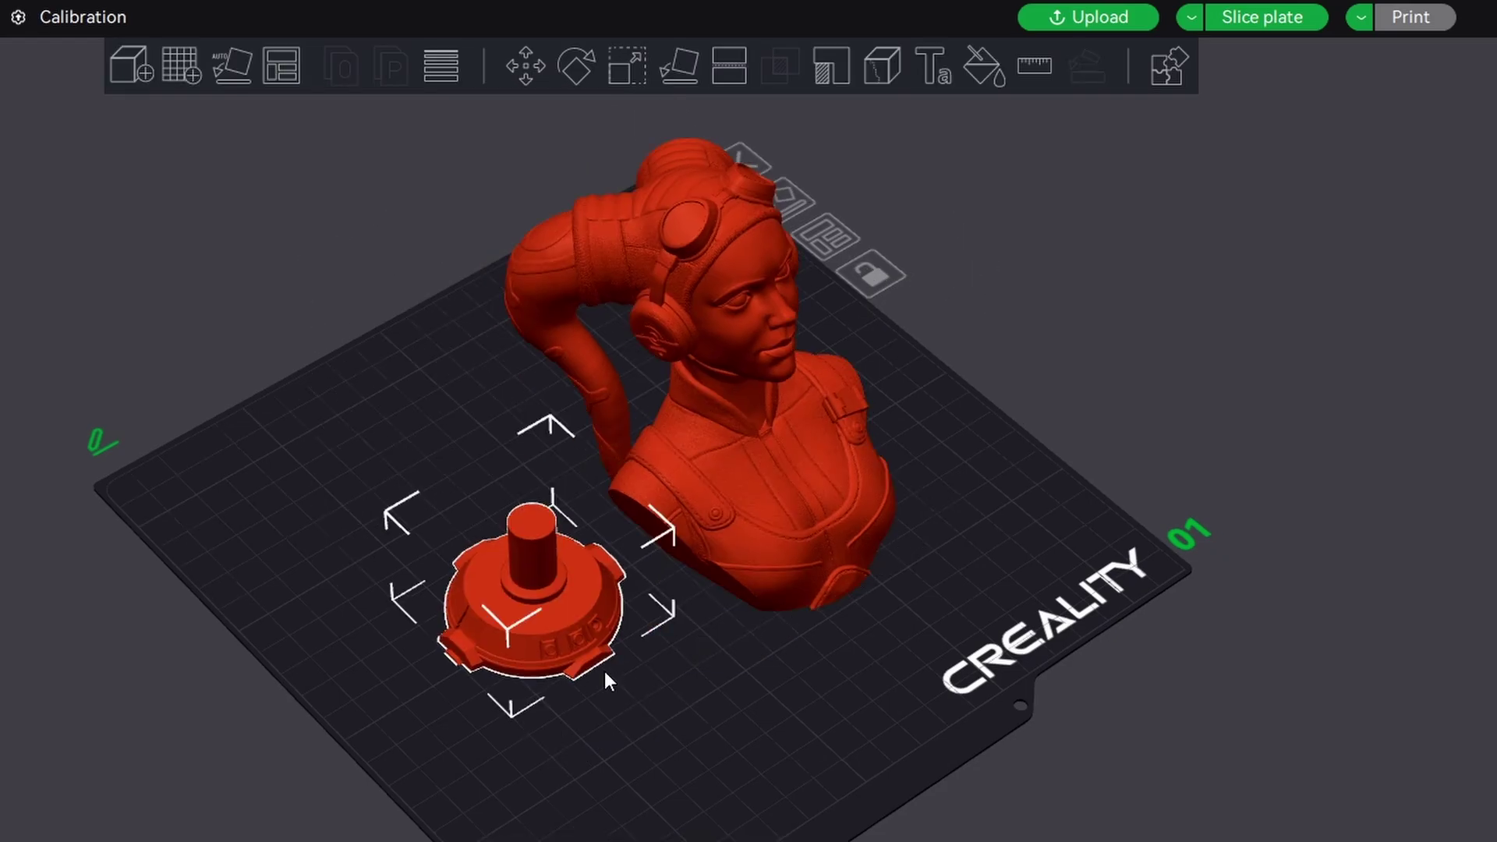
click(692, 732)
click(585, 619)
drag(585, 619, 494, 527)
Re-run Arrange with the bust selected so both objects sit side by side
click(710, 555)
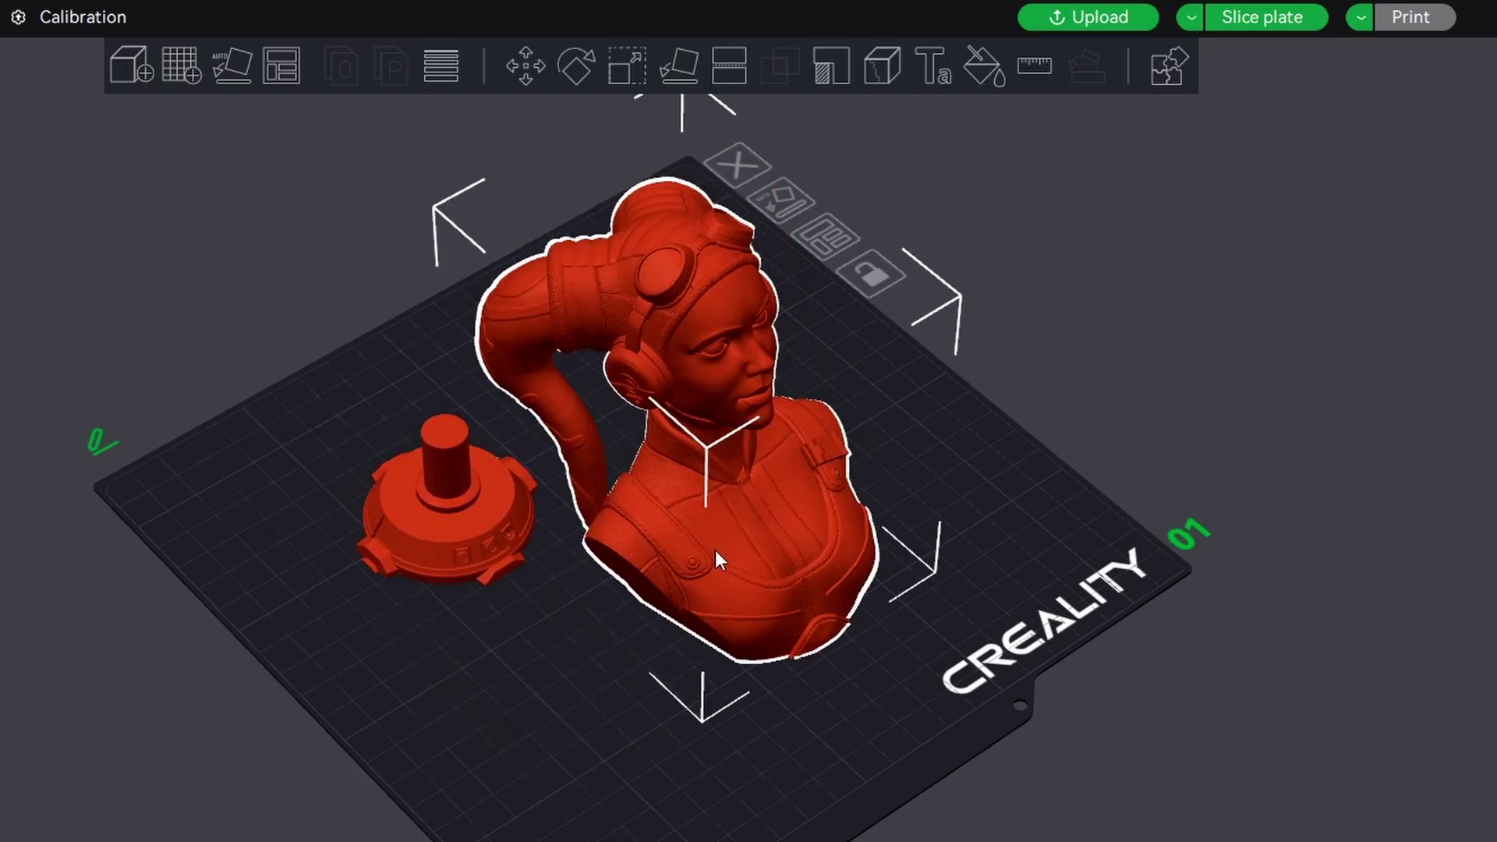
right_click(282, 65)
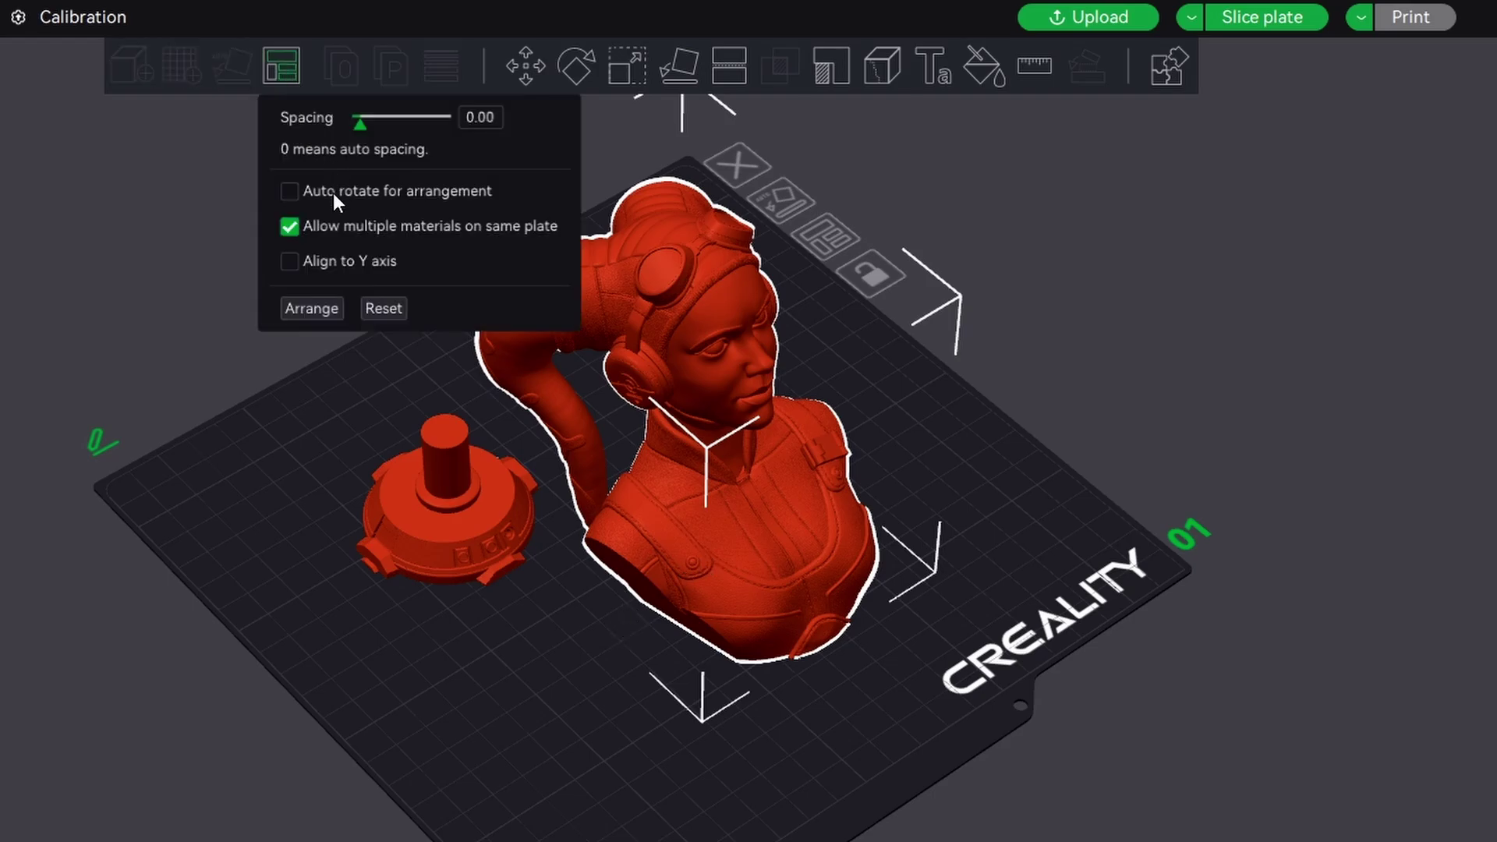
click(312, 304)
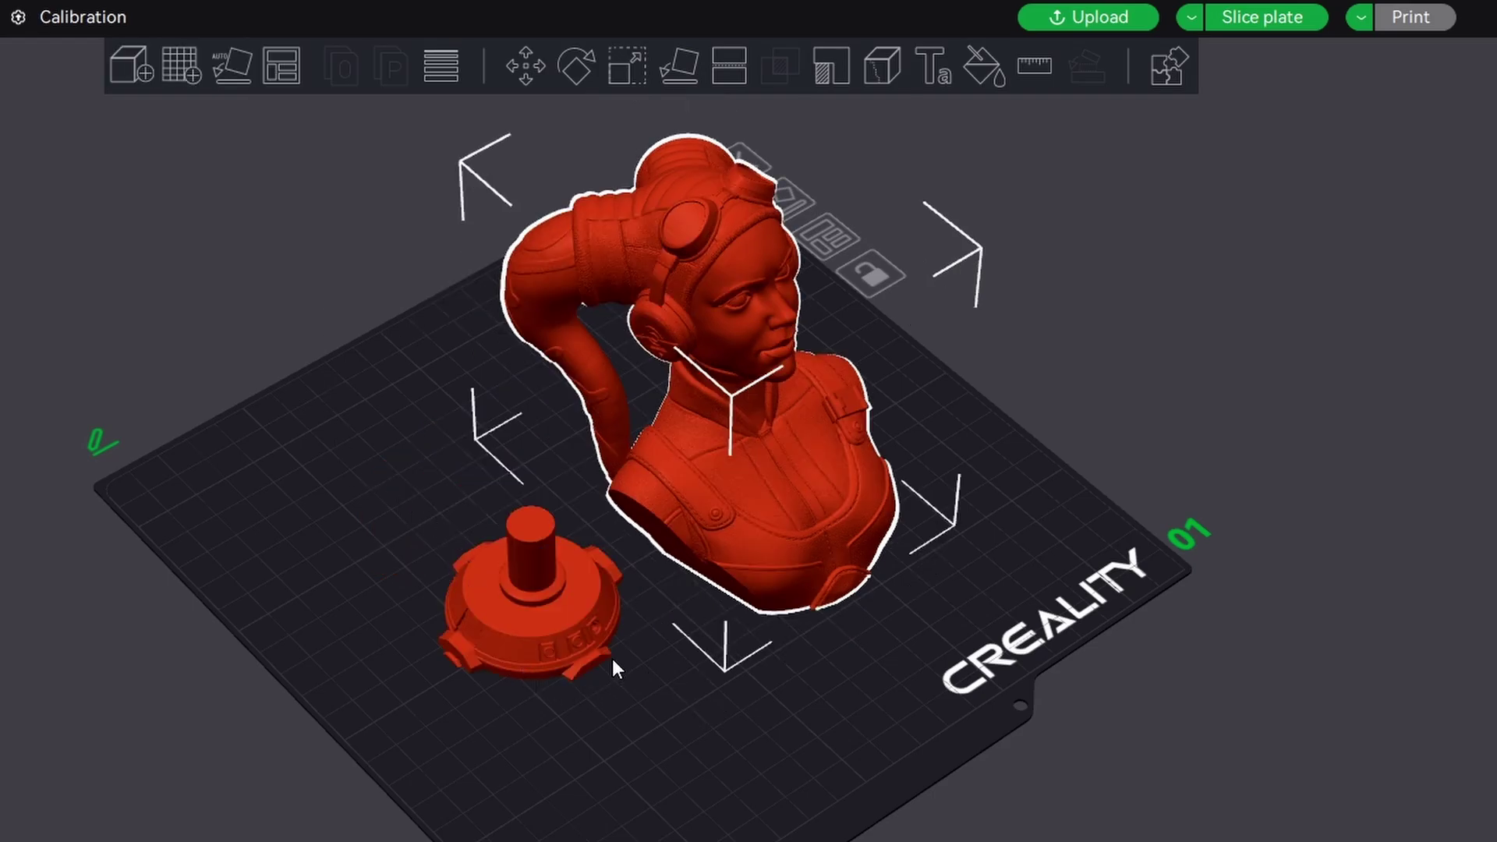
click(650, 663)
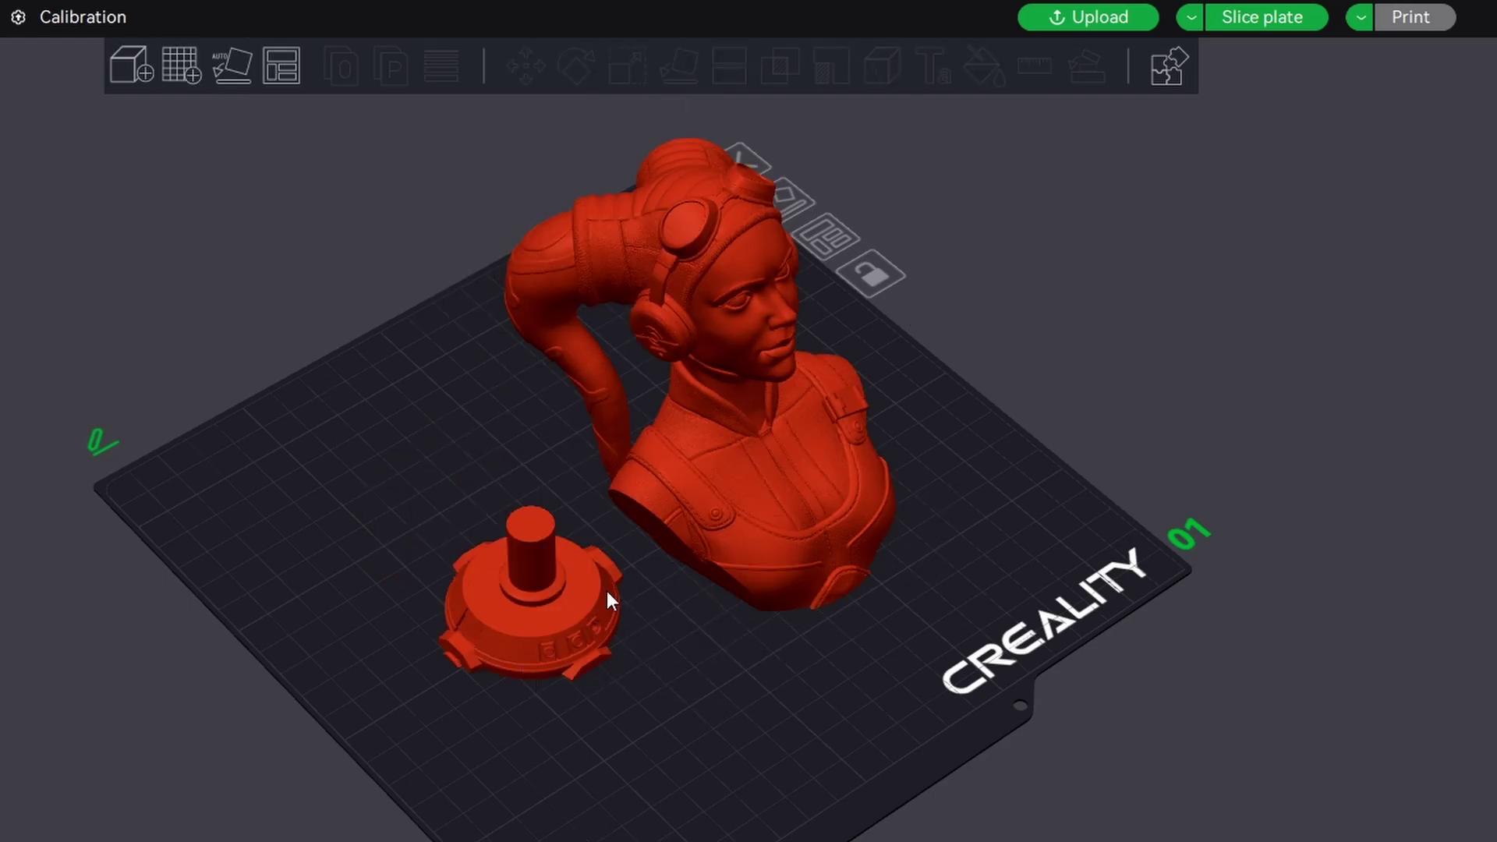
click(189, 74)
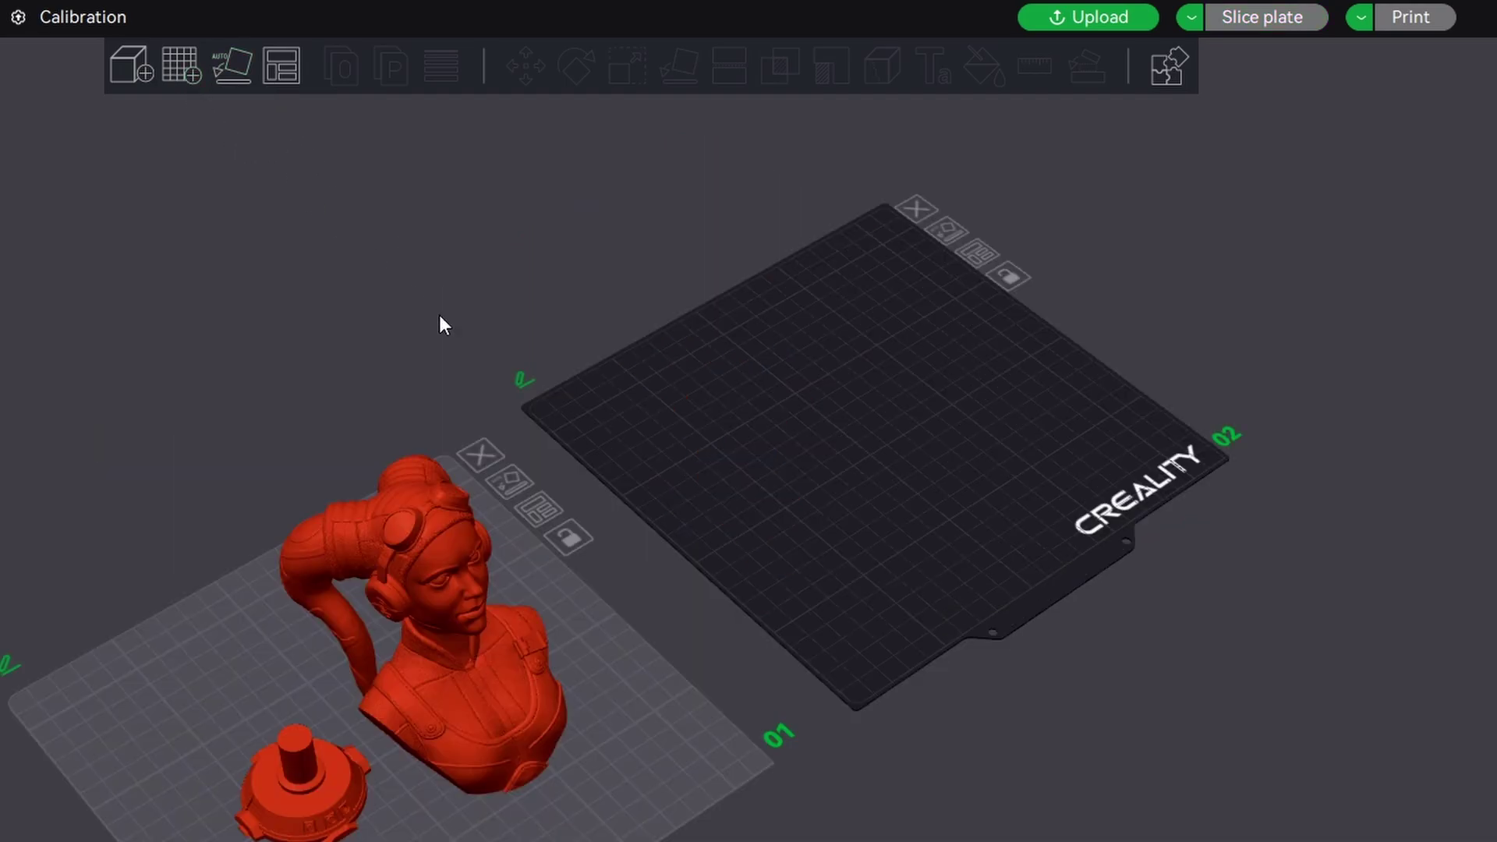
drag(348, 768, 921, 427)
key(a)
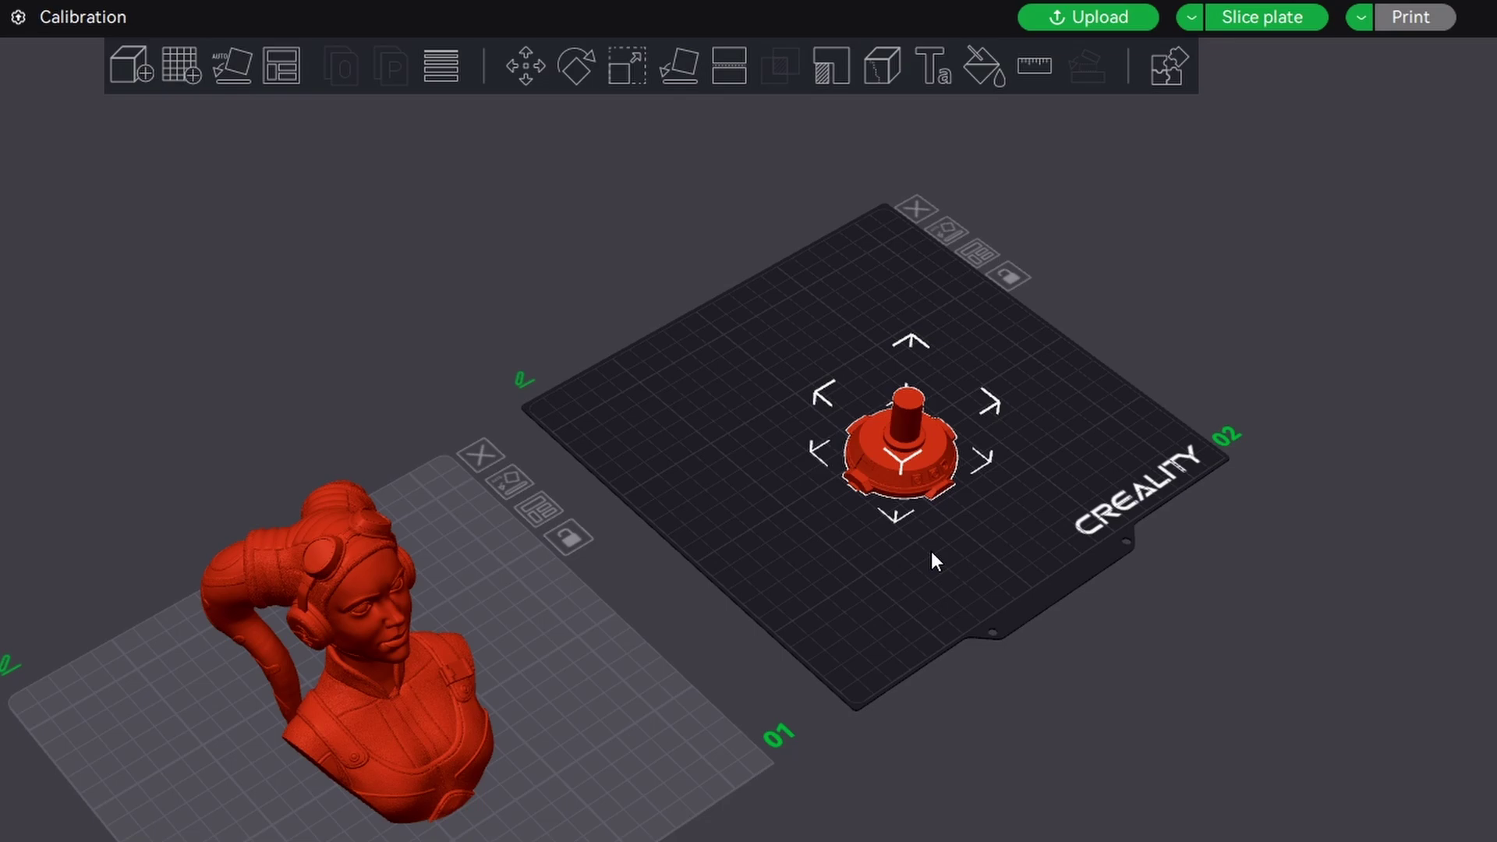
key(ctrl+z)
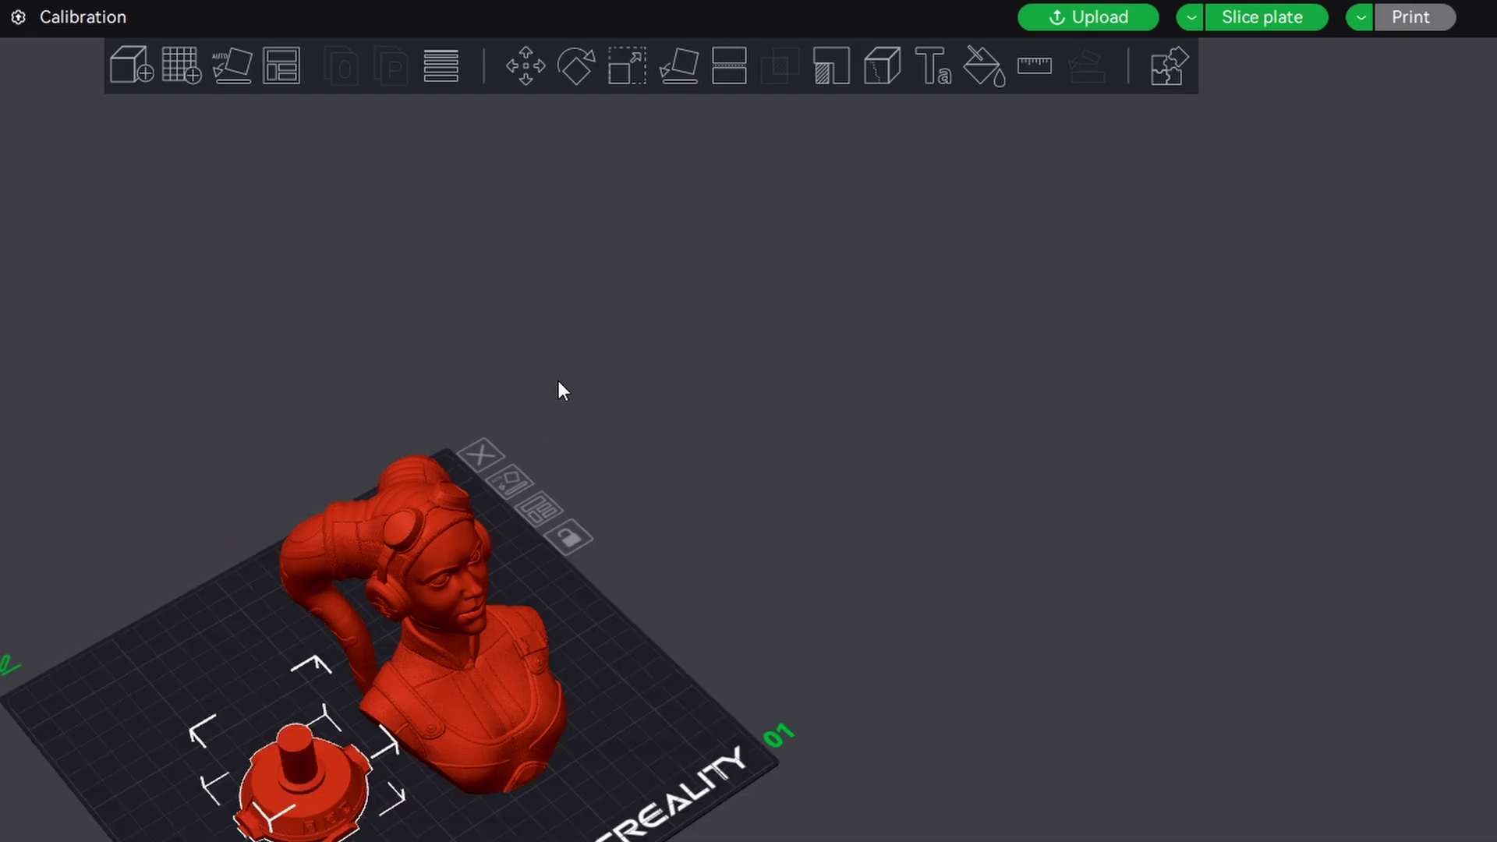
Drag the Hera Syndulla bust a little across build plate 01, away from the round base
middle_drag(507, 658, 717, 572)
scroll(717, 572, up, 2)
scroll(717, 572, up, 2)
scroll(718, 591, down, 1)
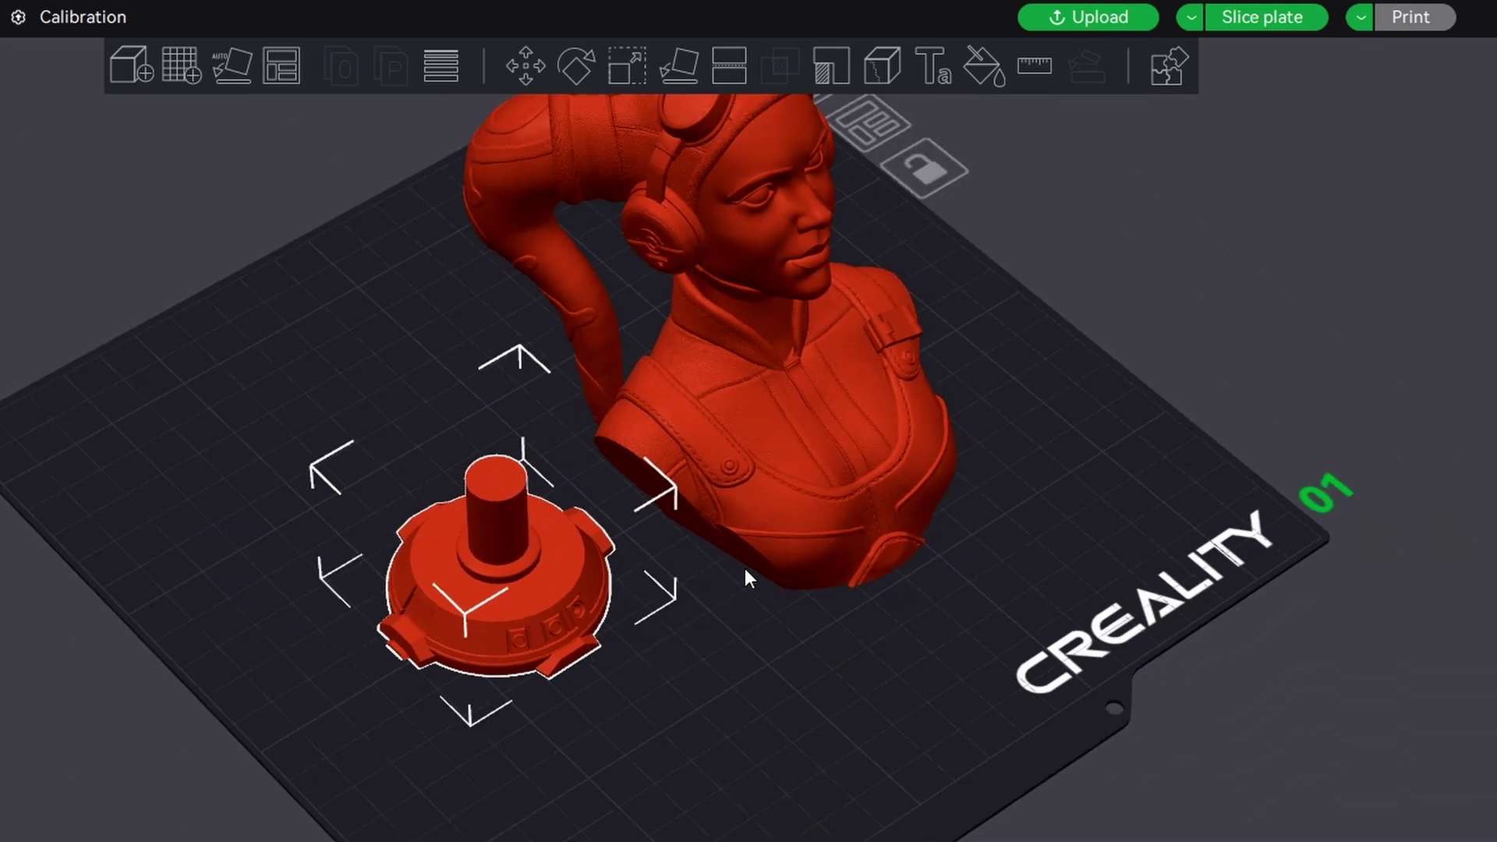
middle_drag(763, 605, 722, 638)
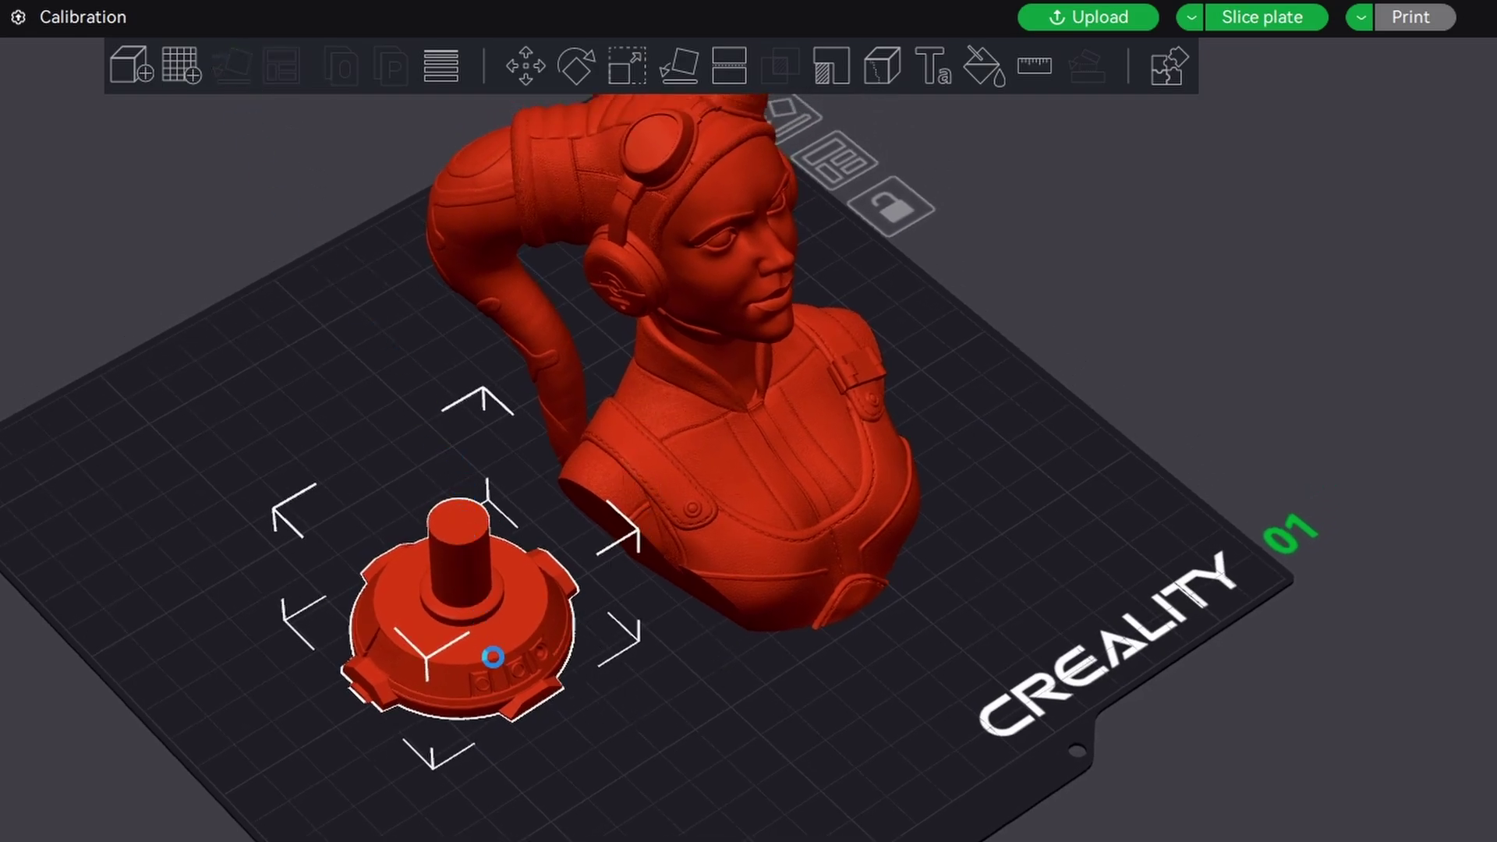
click(464, 250)
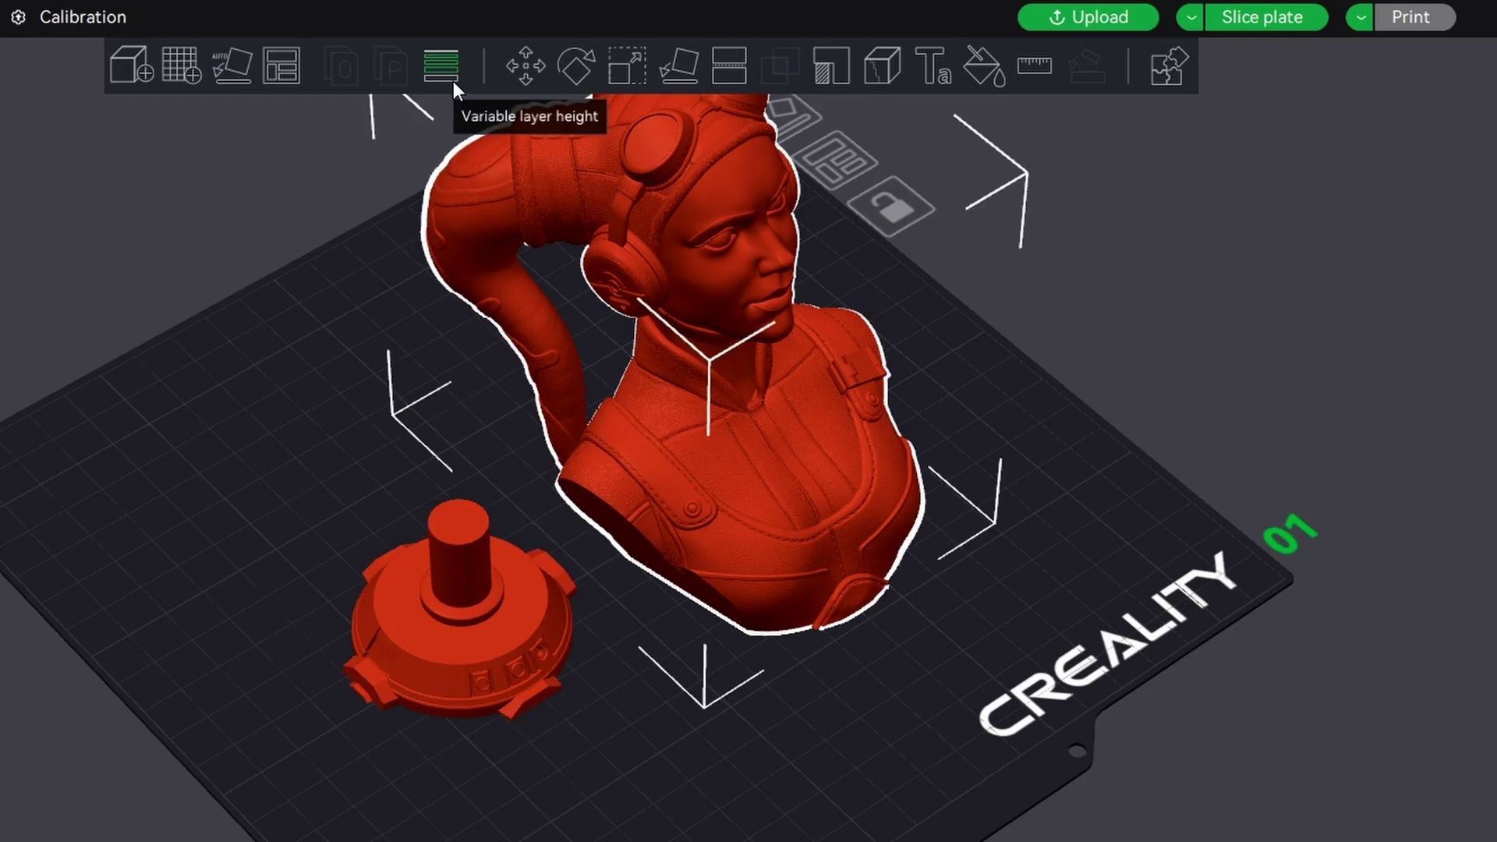
drag(351, 351, 548, 668)
click(525, 621)
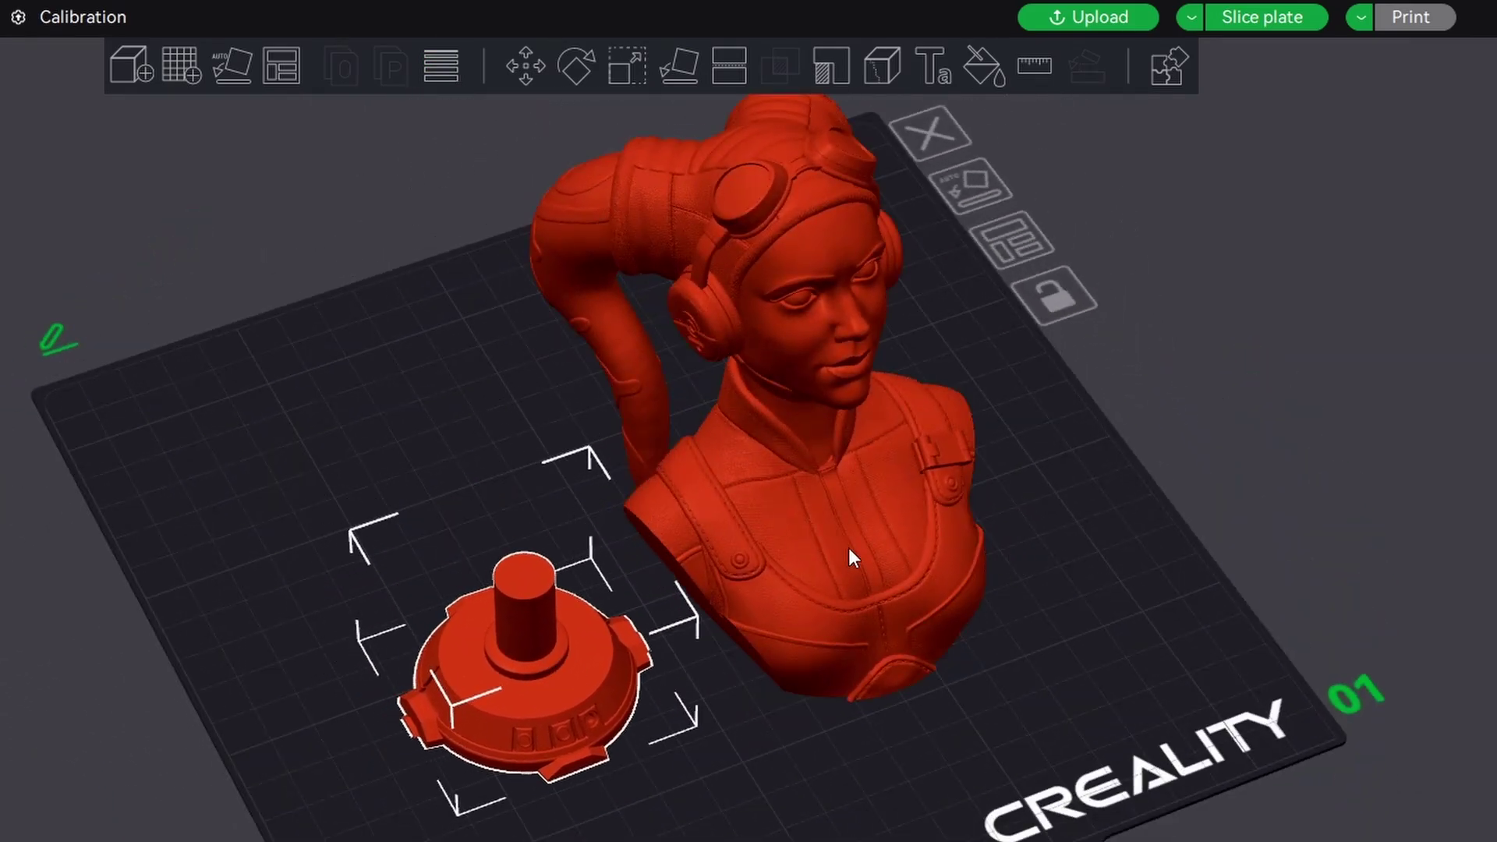
mouse_move(848, 547)
mouse_down()
mouse_move(844, 535)
mouse_move(863, 535)
mouse_up()
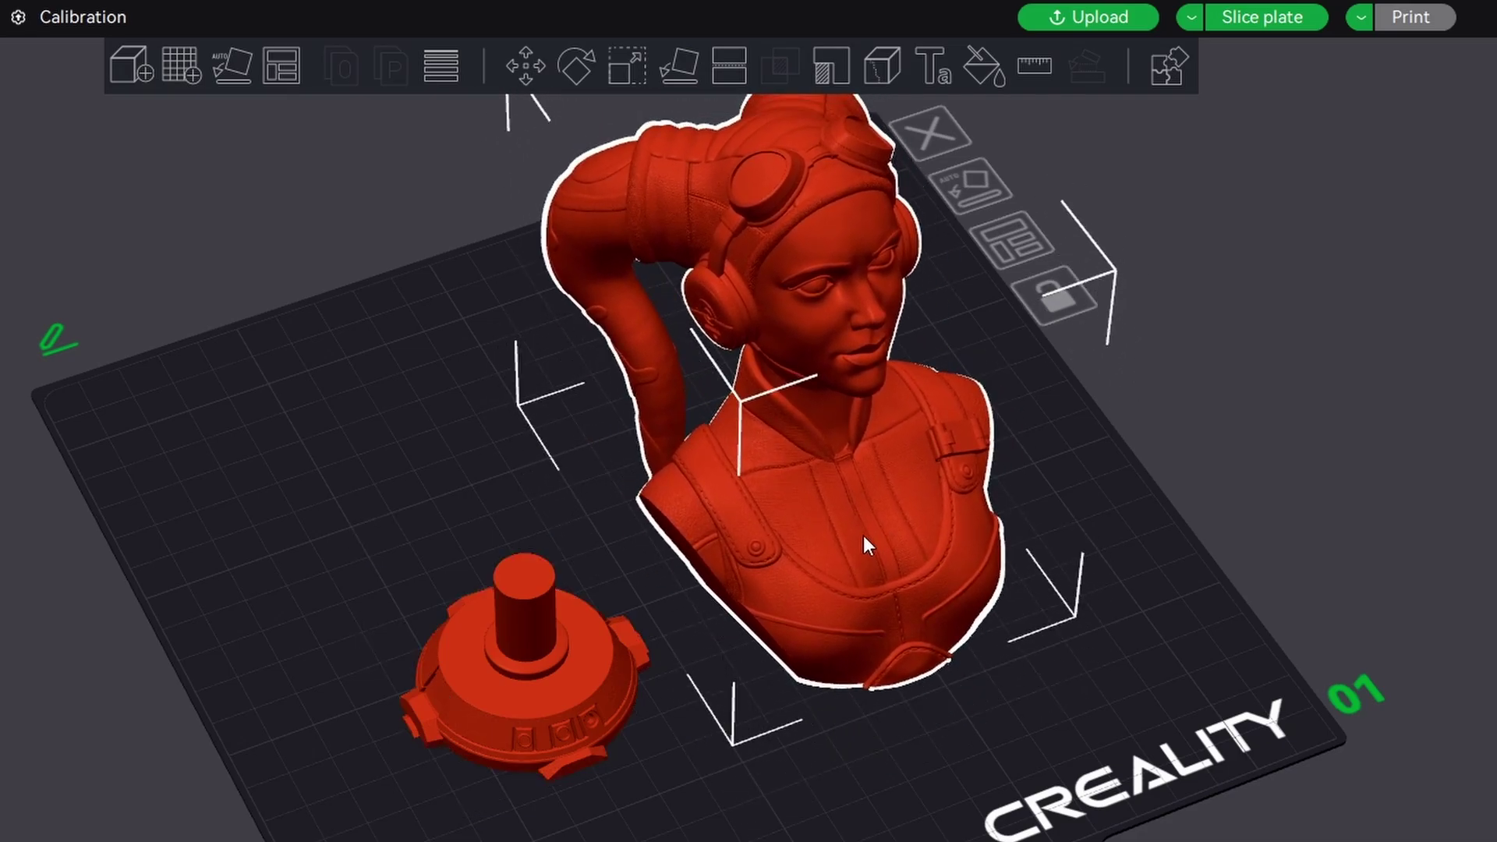
Move the bust to Y 103.82 mm and rotate it to 315° about Z
click(524, 68)
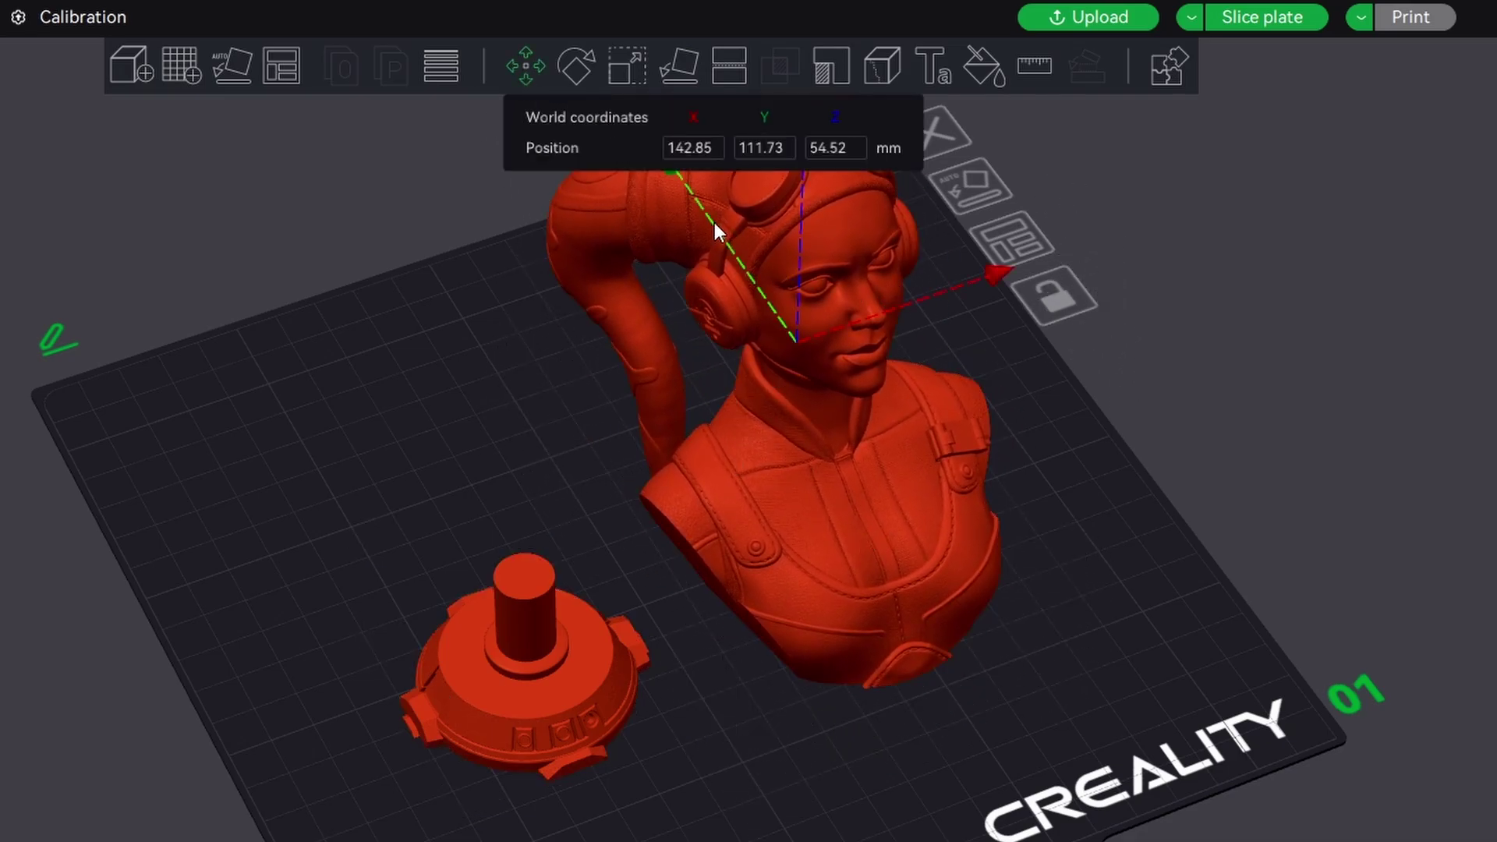
drag(714, 227, 758, 262)
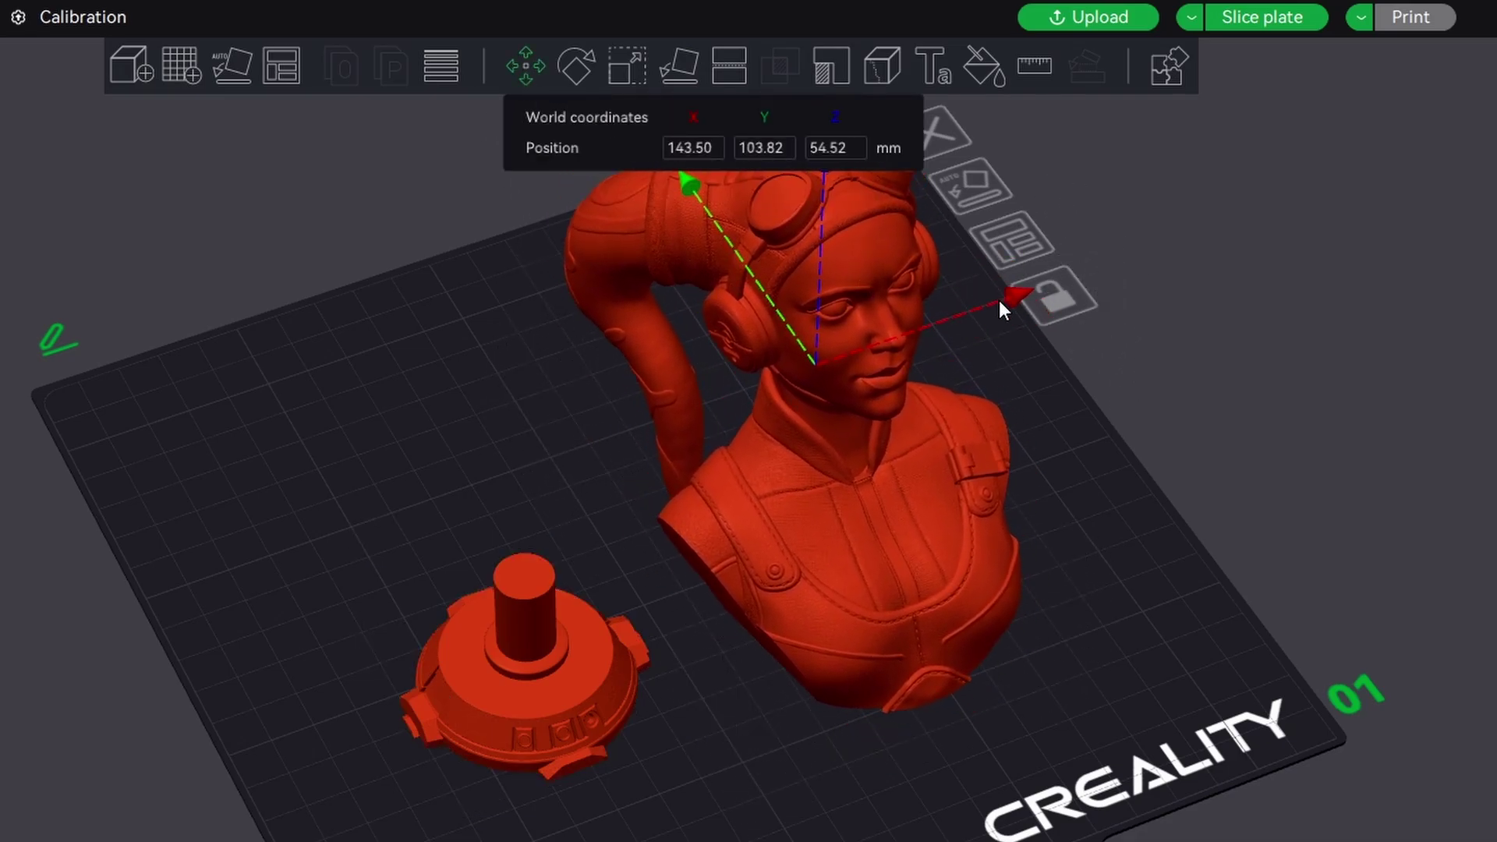
click(576, 67)
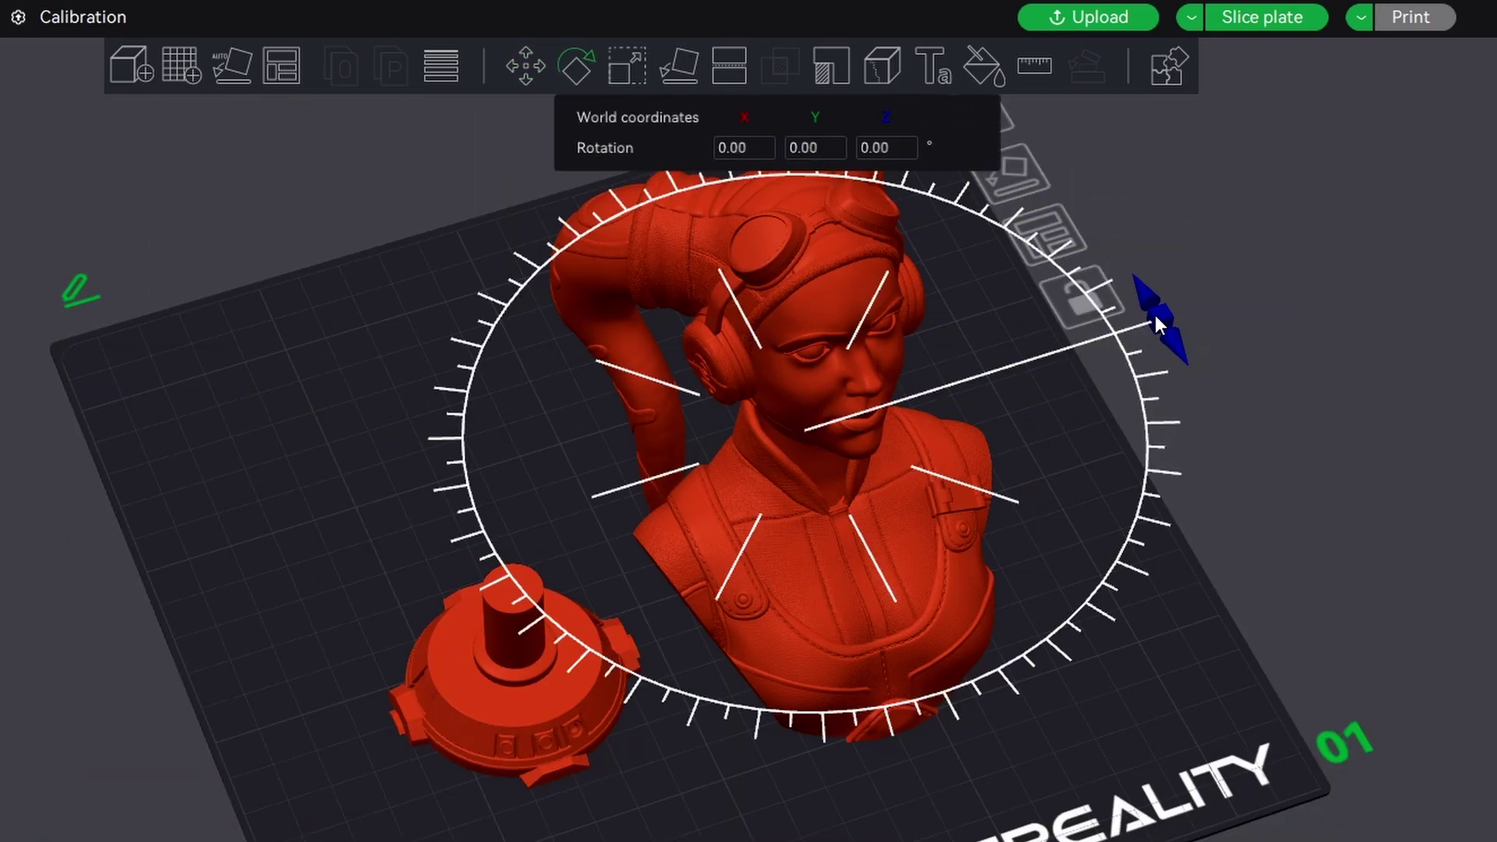
drag(1154, 315, 1170, 356)
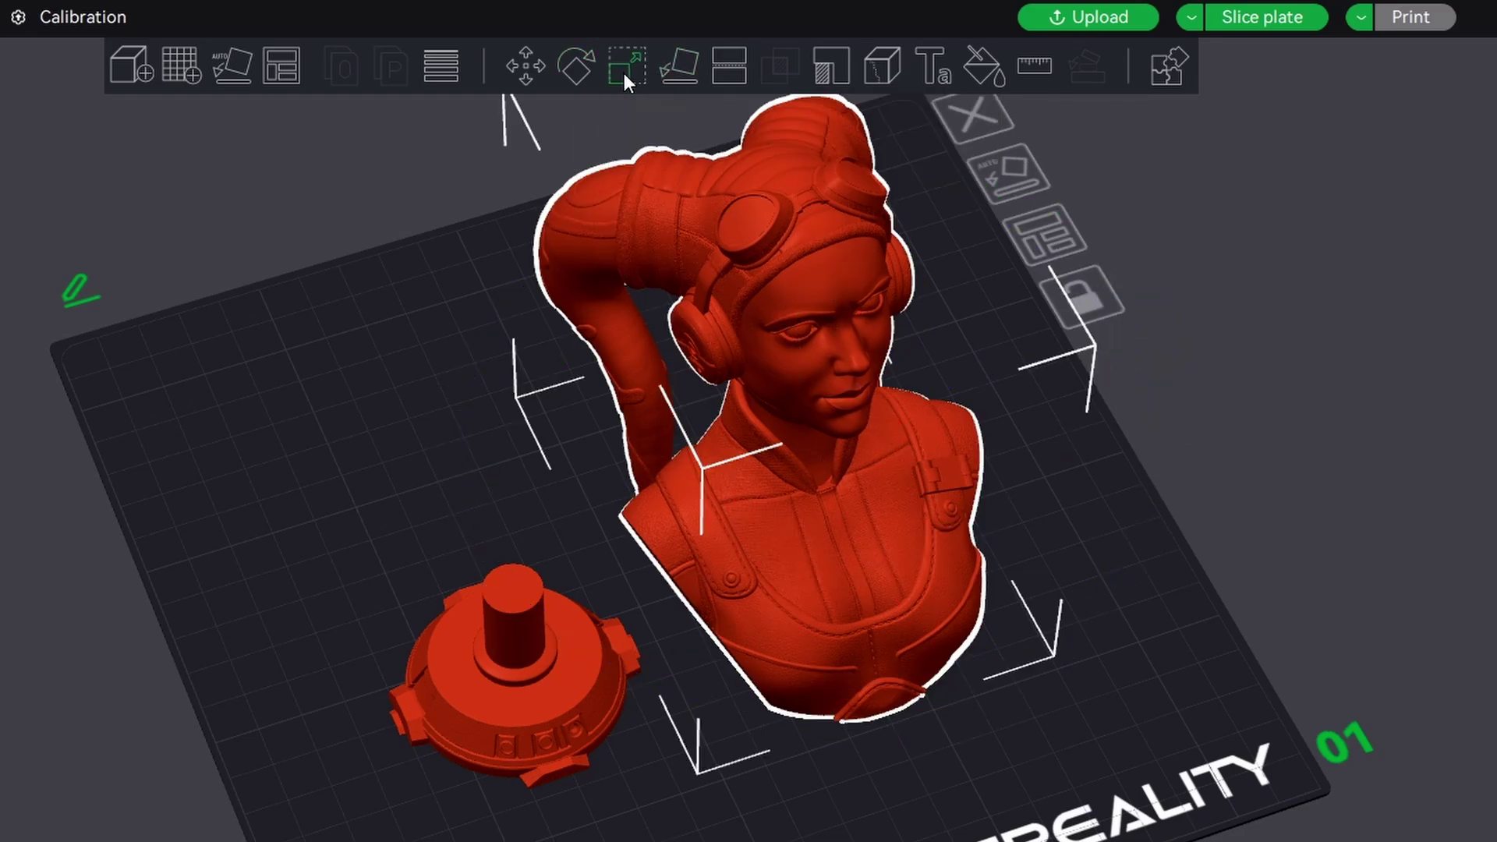
click(622, 72)
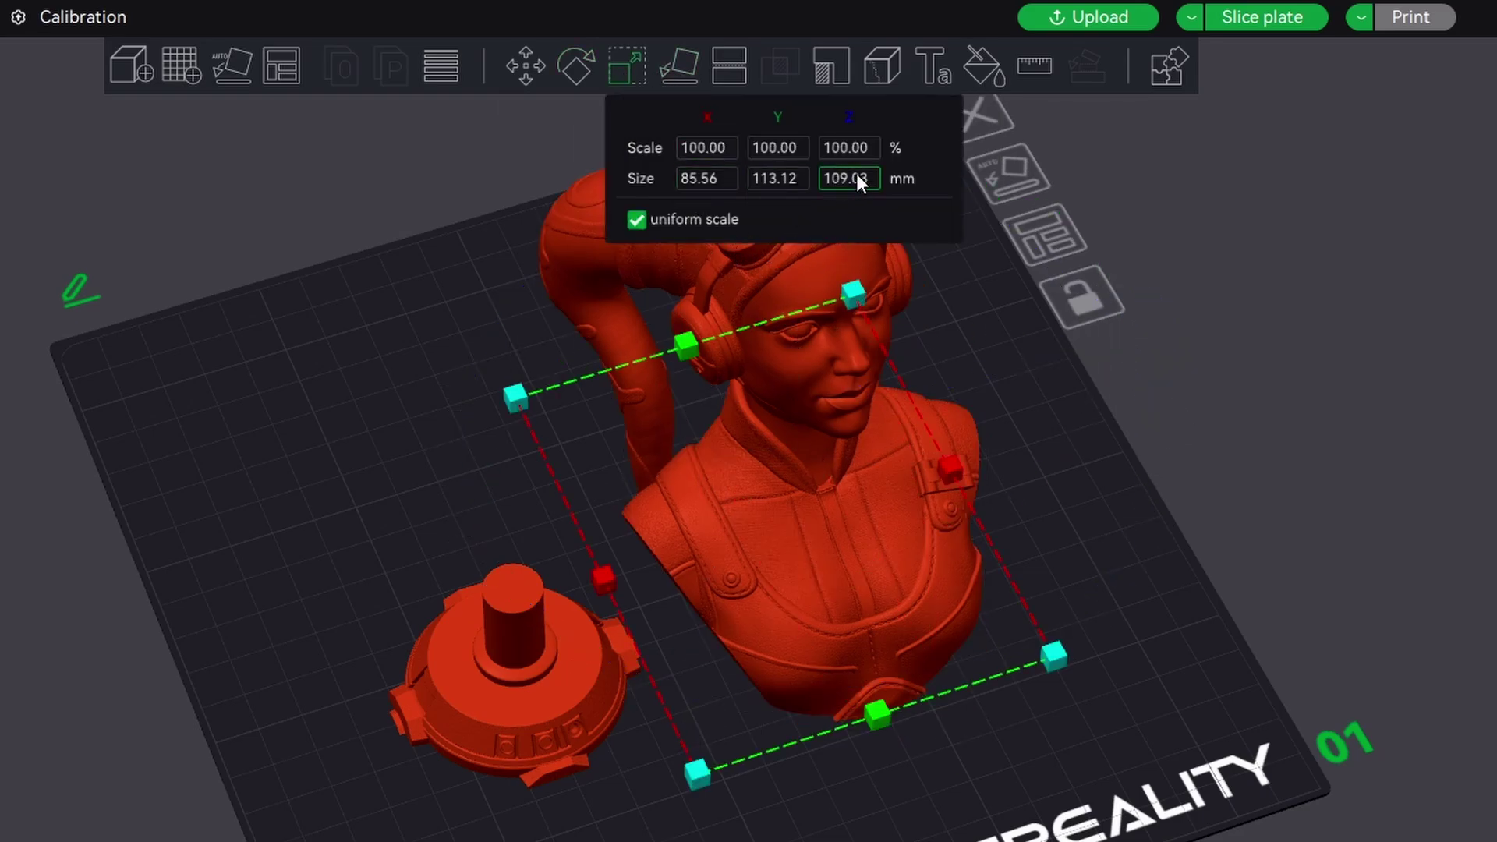
click(870, 147)
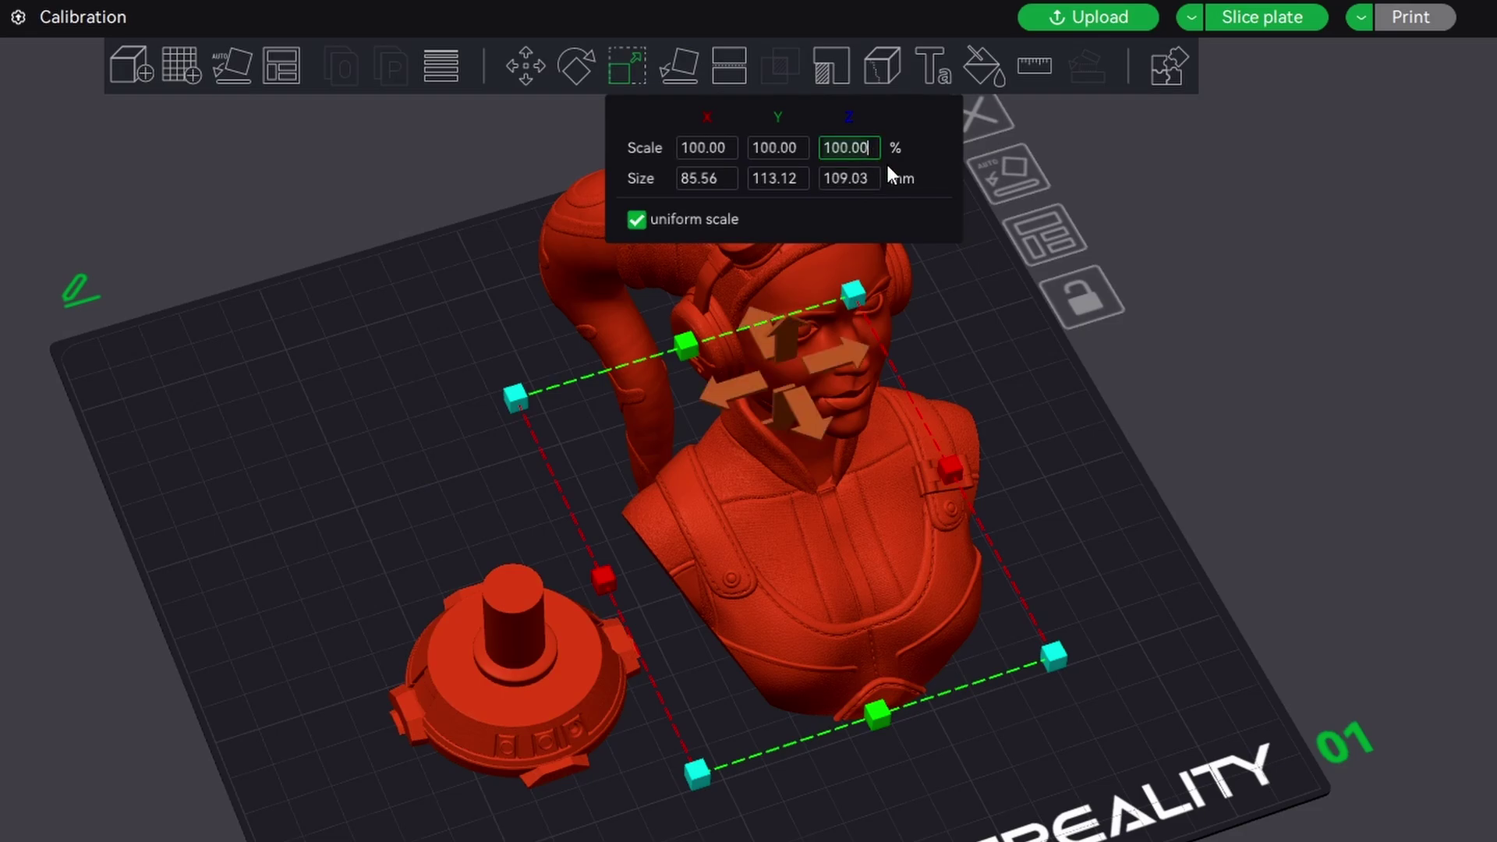
key(ctrl+a)
text(125)
key(Return)
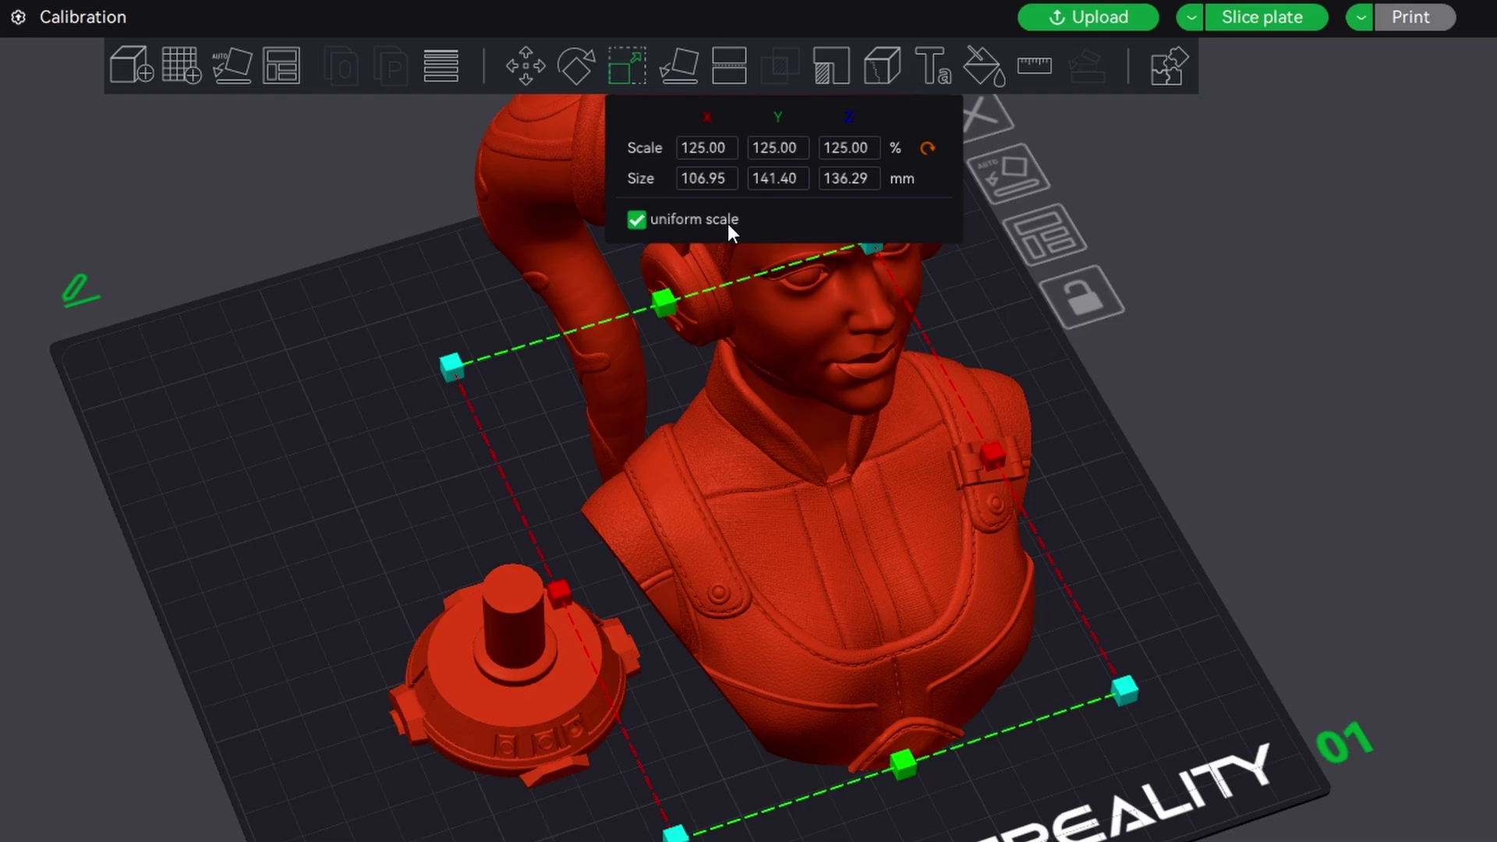
click(927, 147)
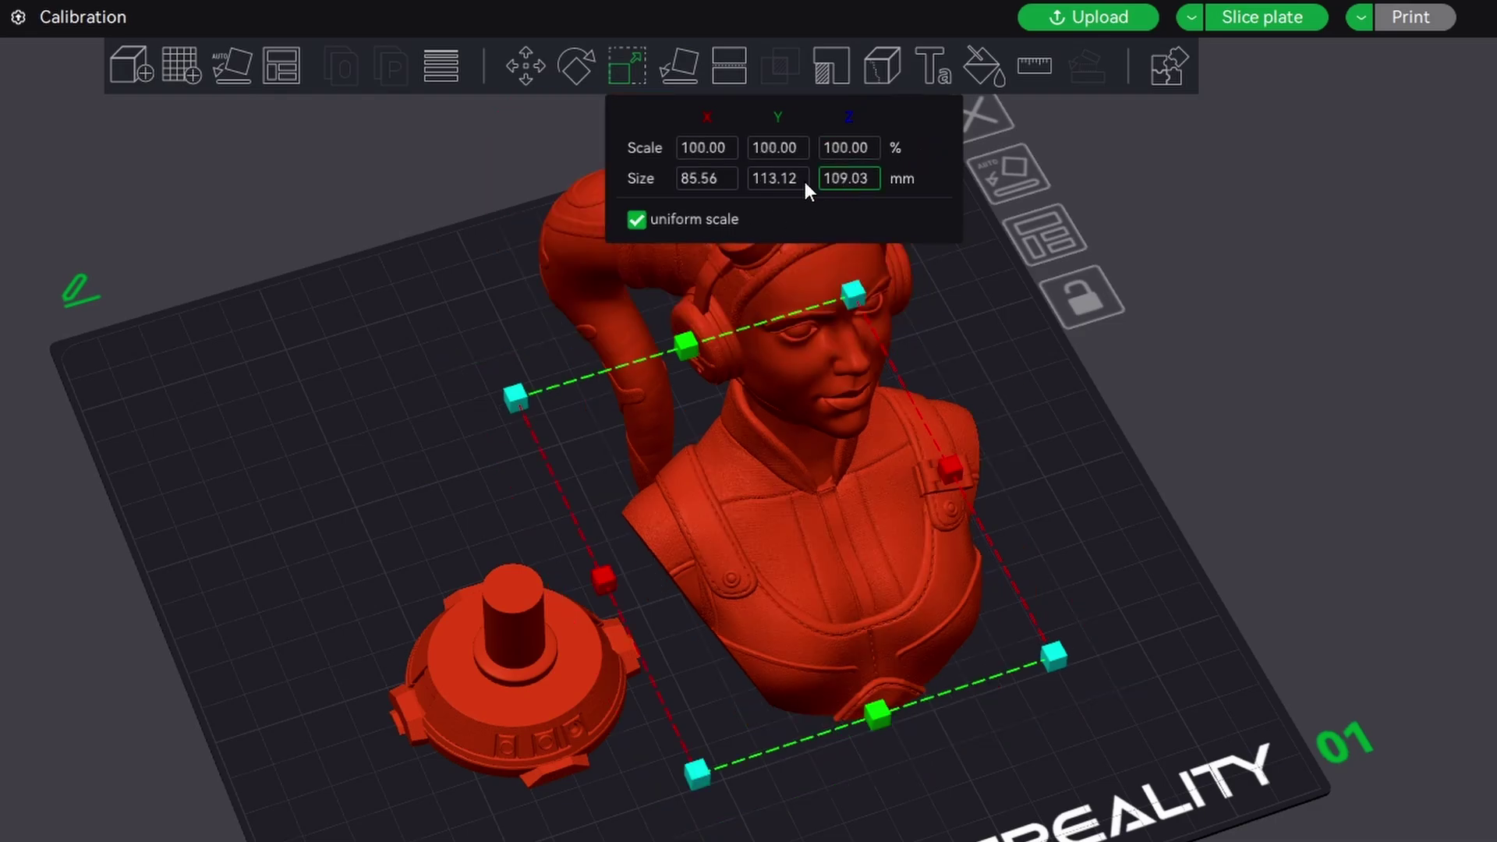
click(636, 221)
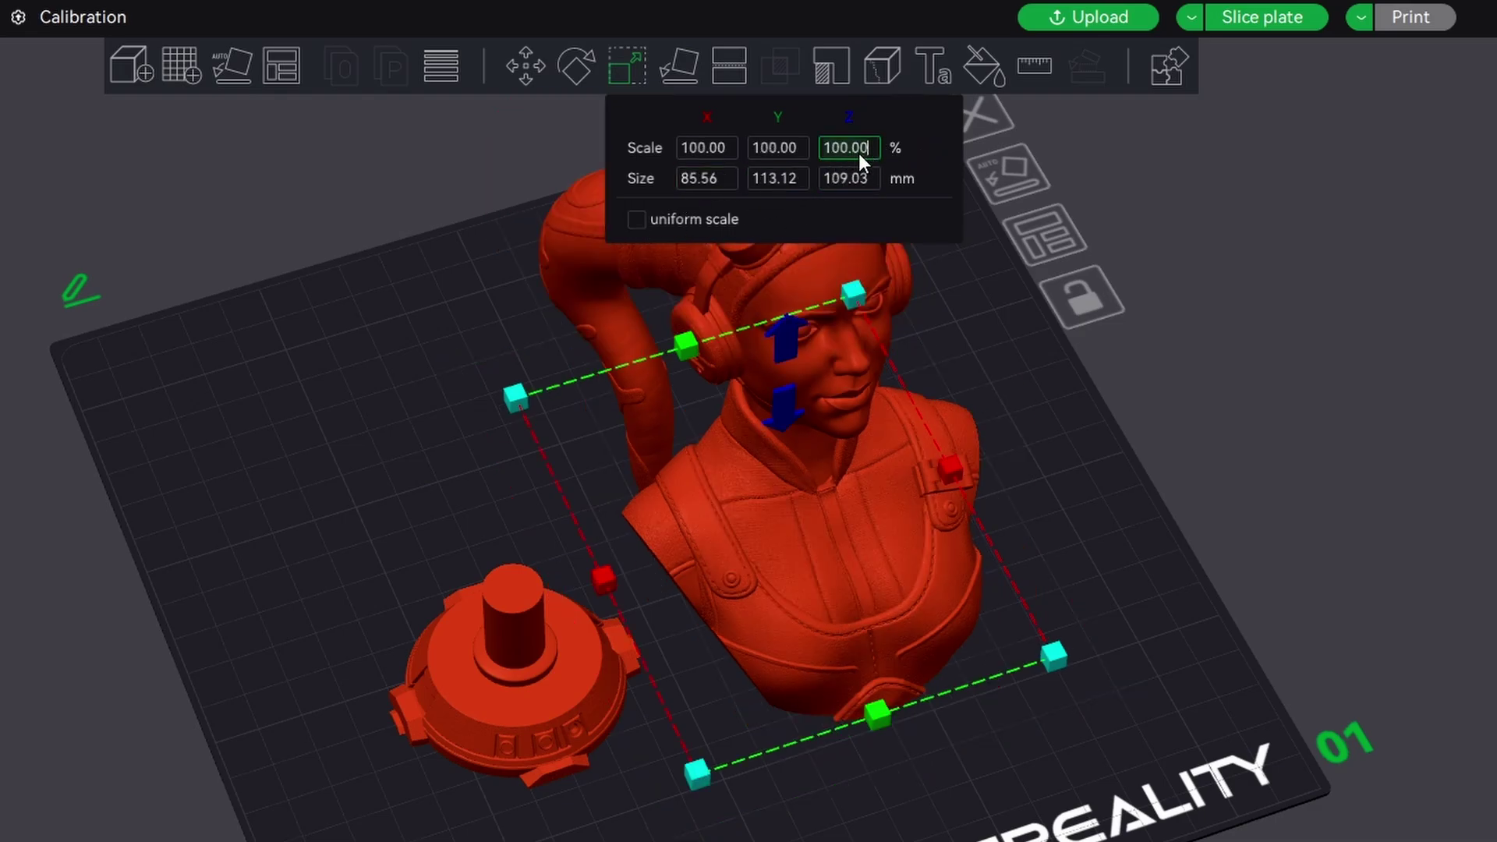
click(859, 153)
text(150)
key(Return)
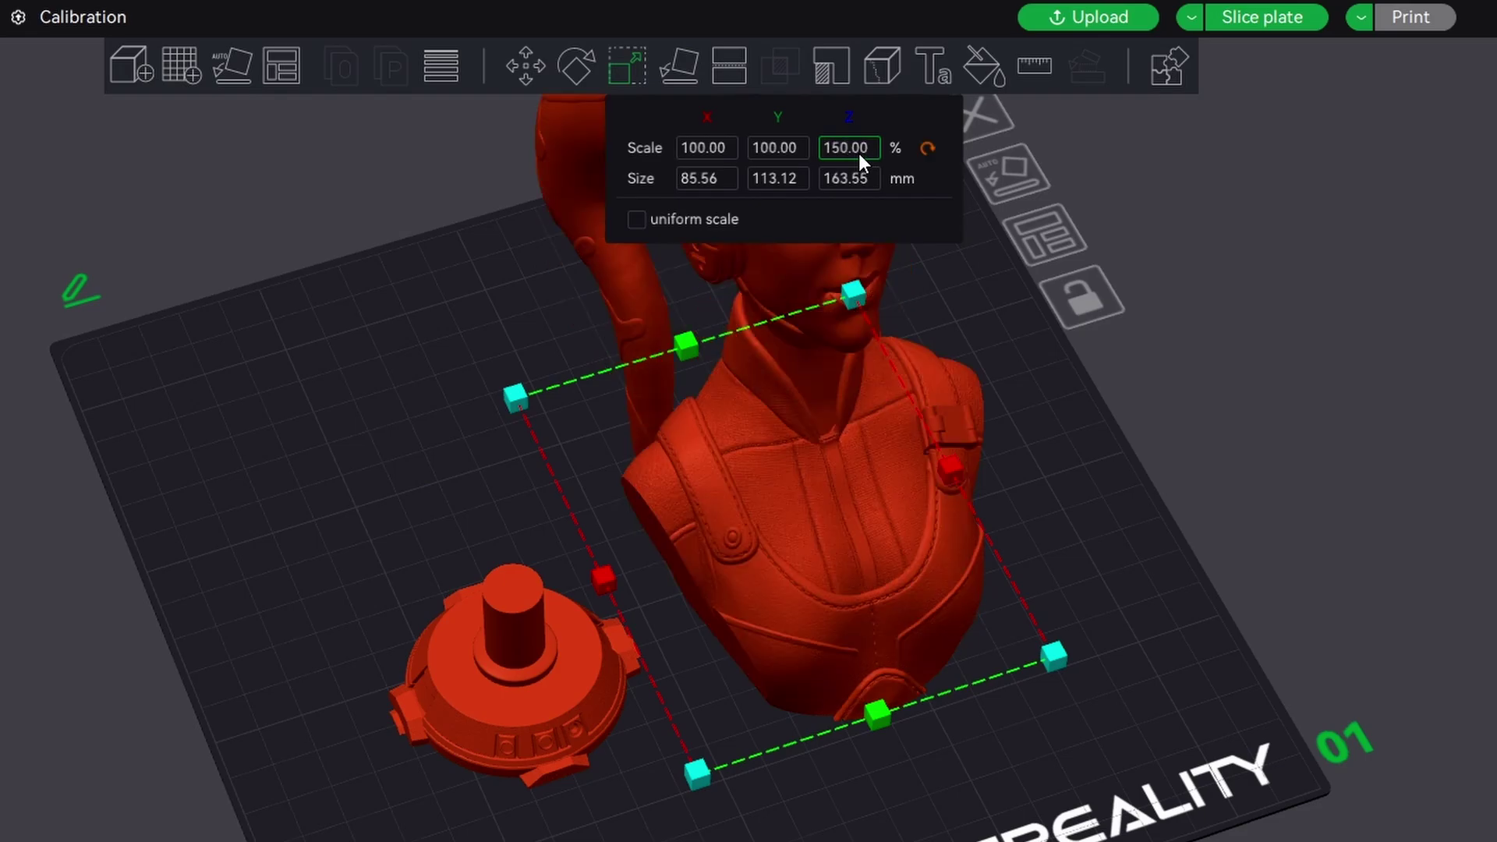
click(1116, 592)
drag(1116, 592, 904, 374)
click(842, 374)
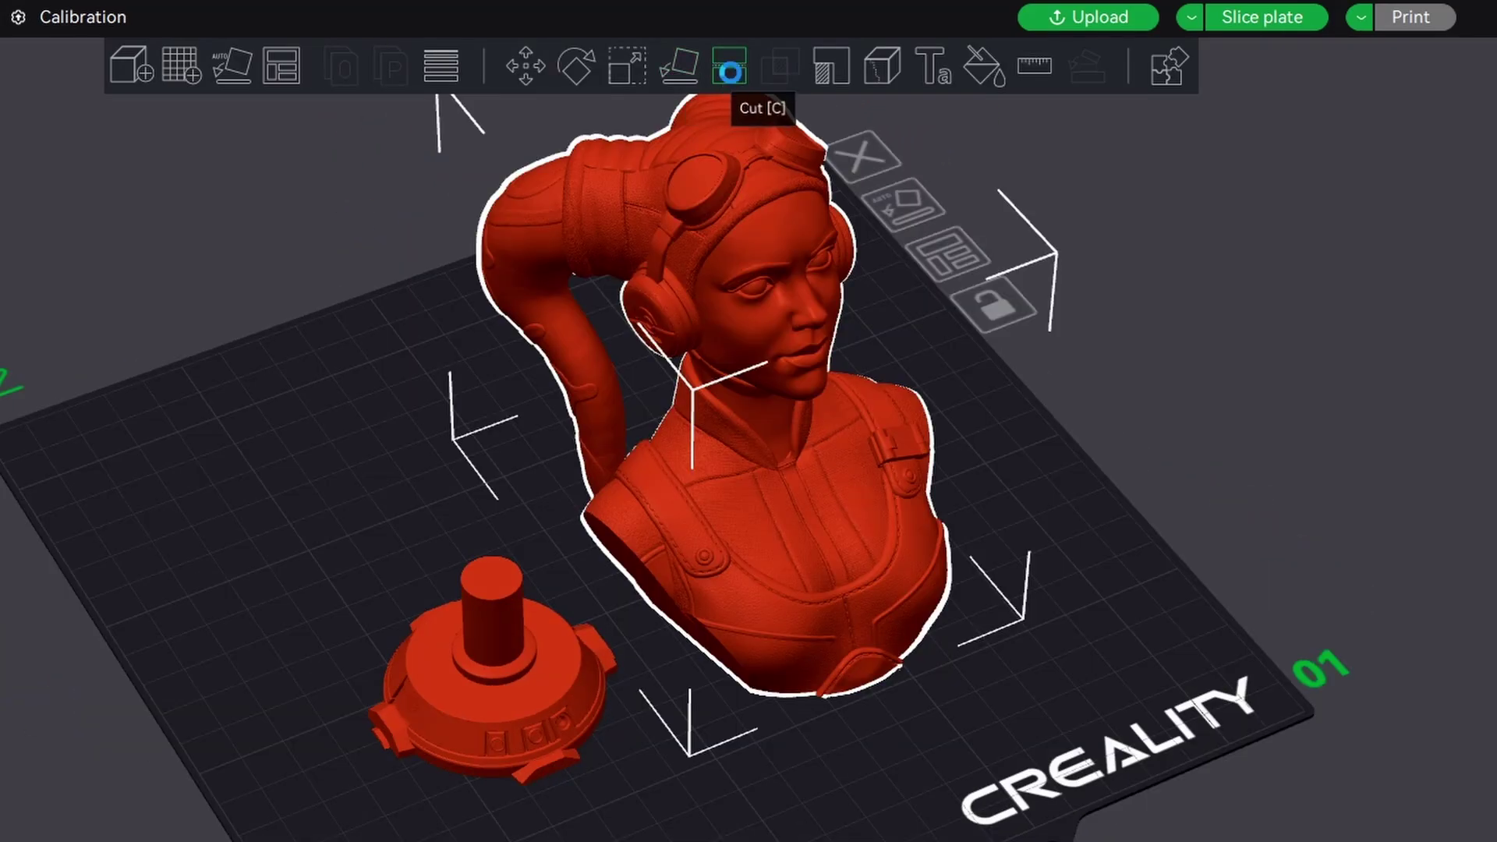
click(755, 87)
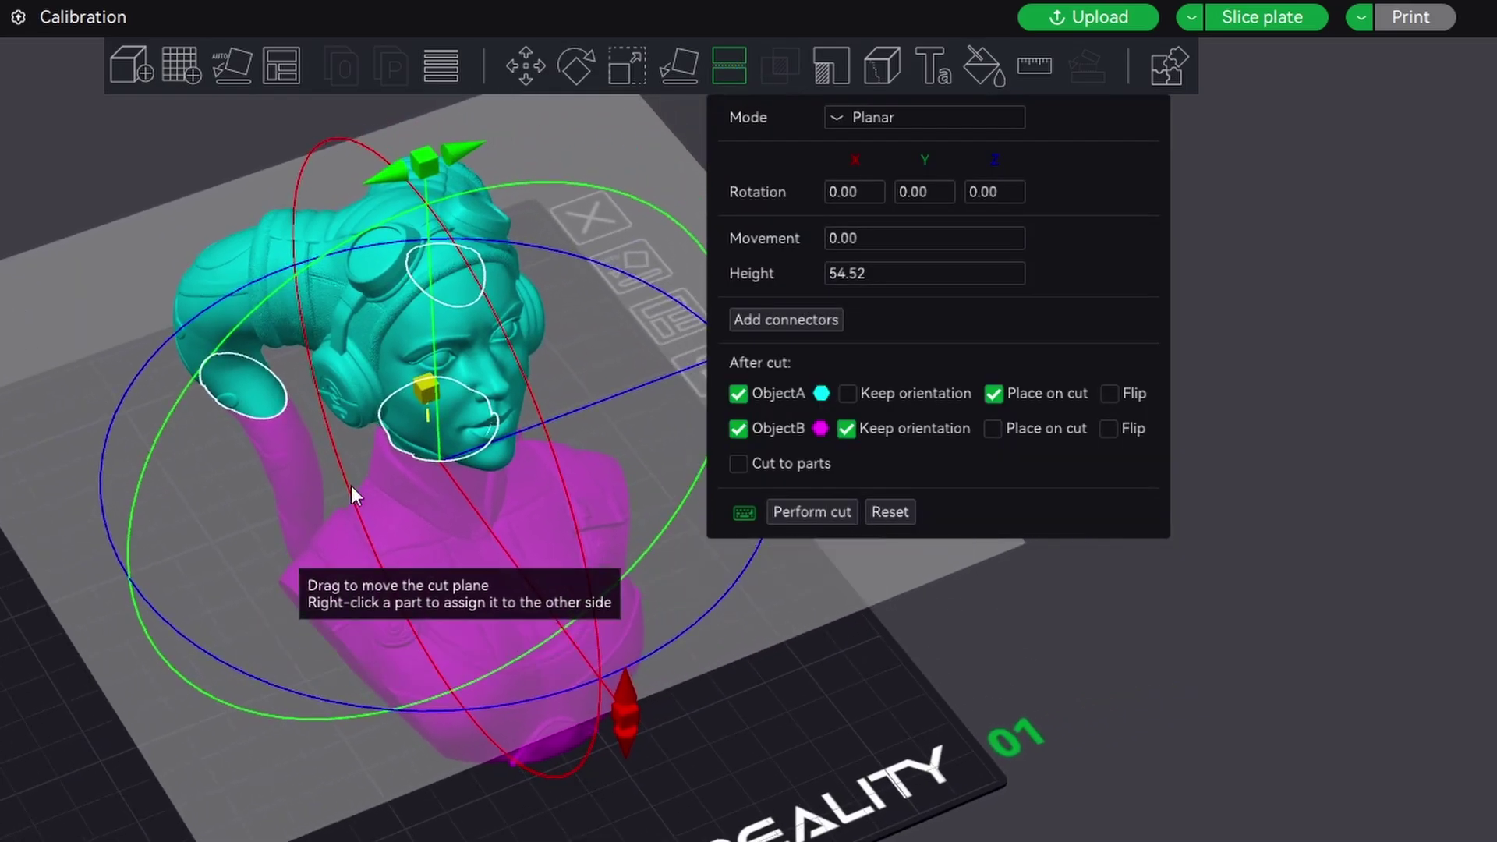
click(861, 117)
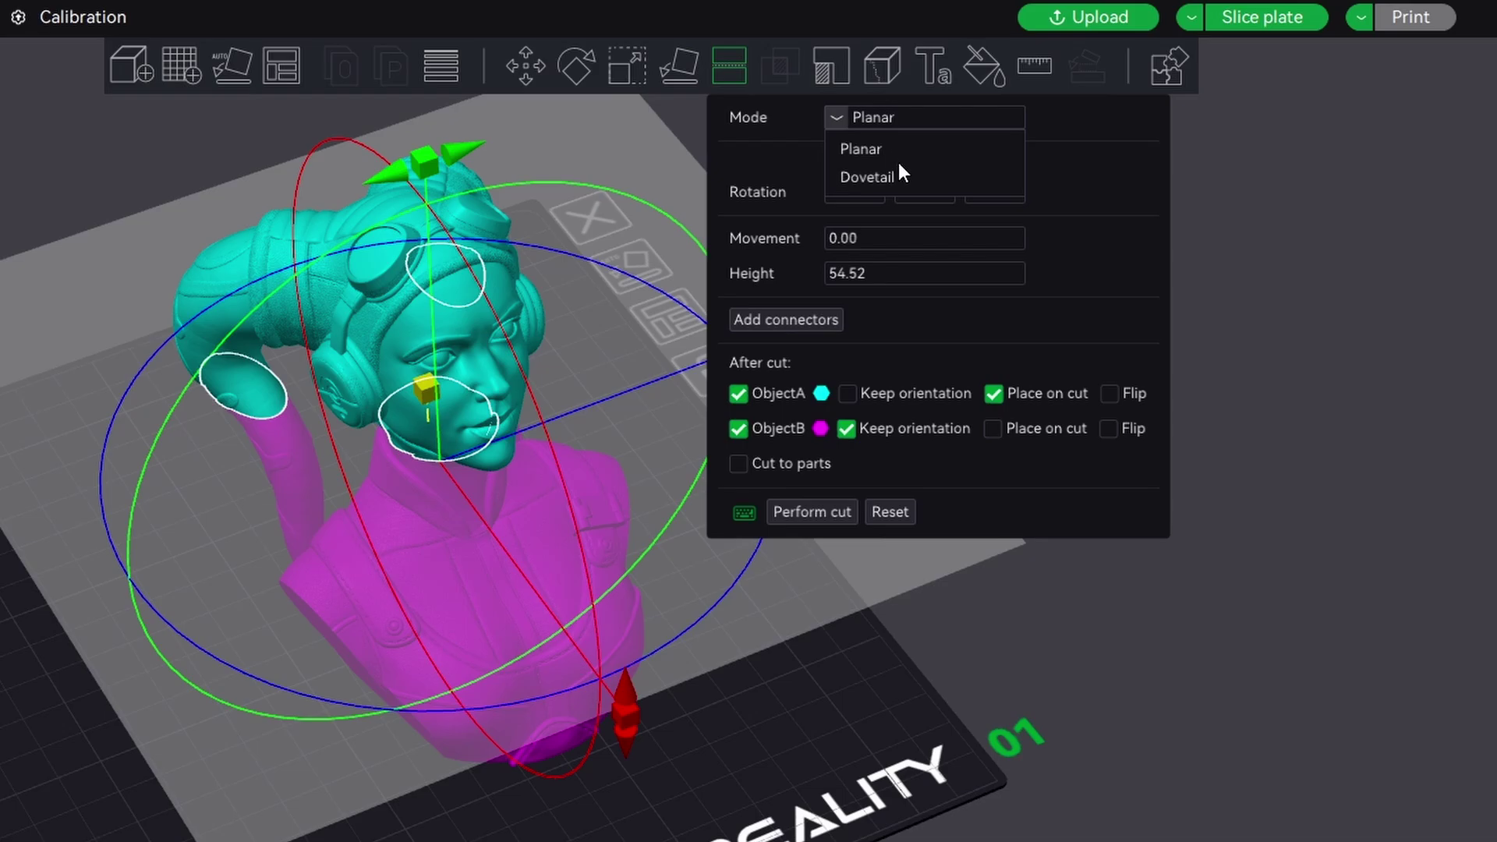
click(889, 179)
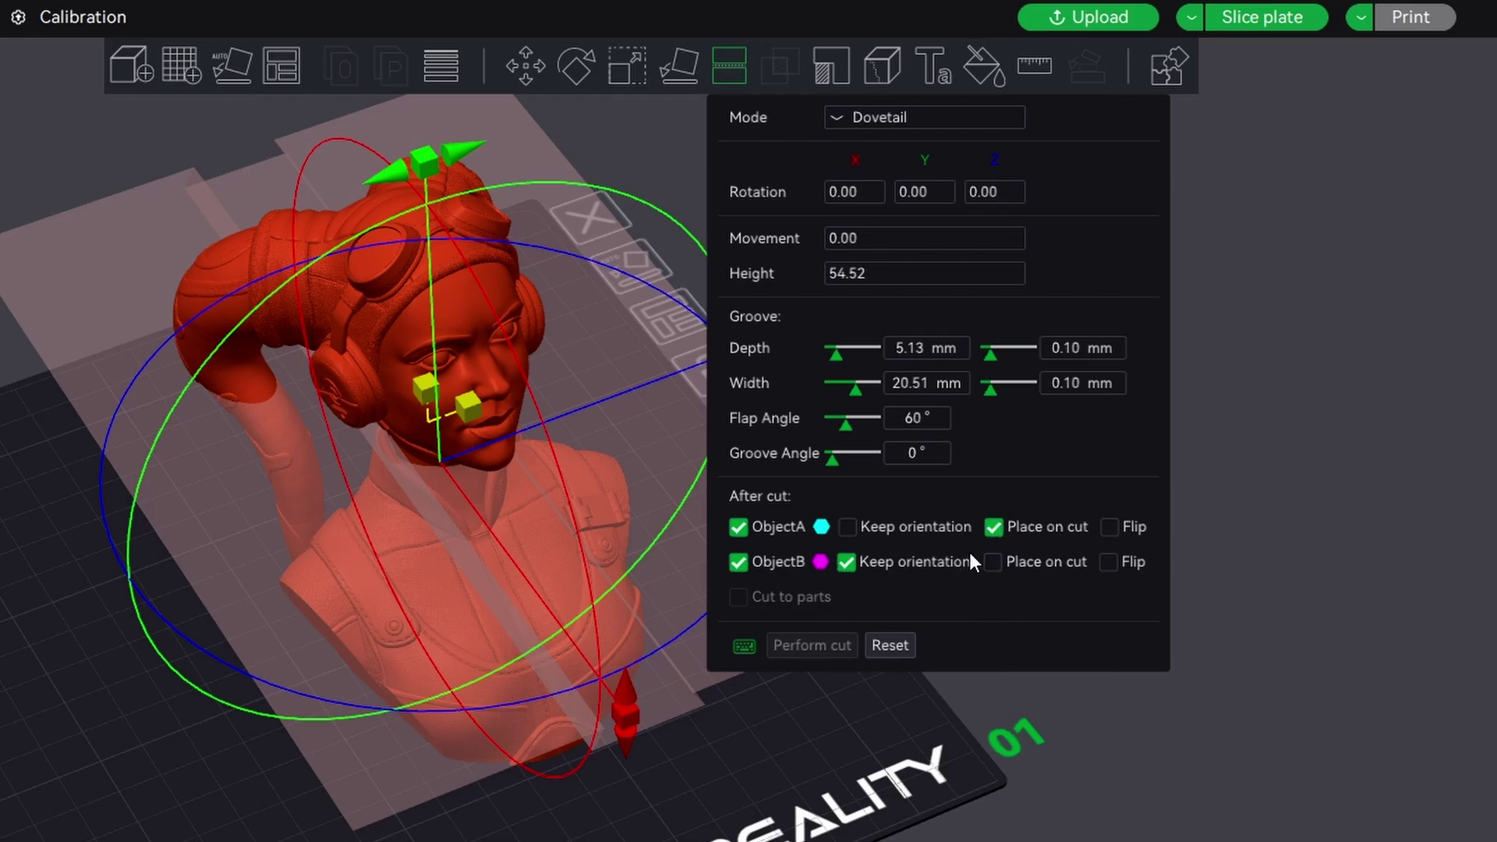
key(Escape)
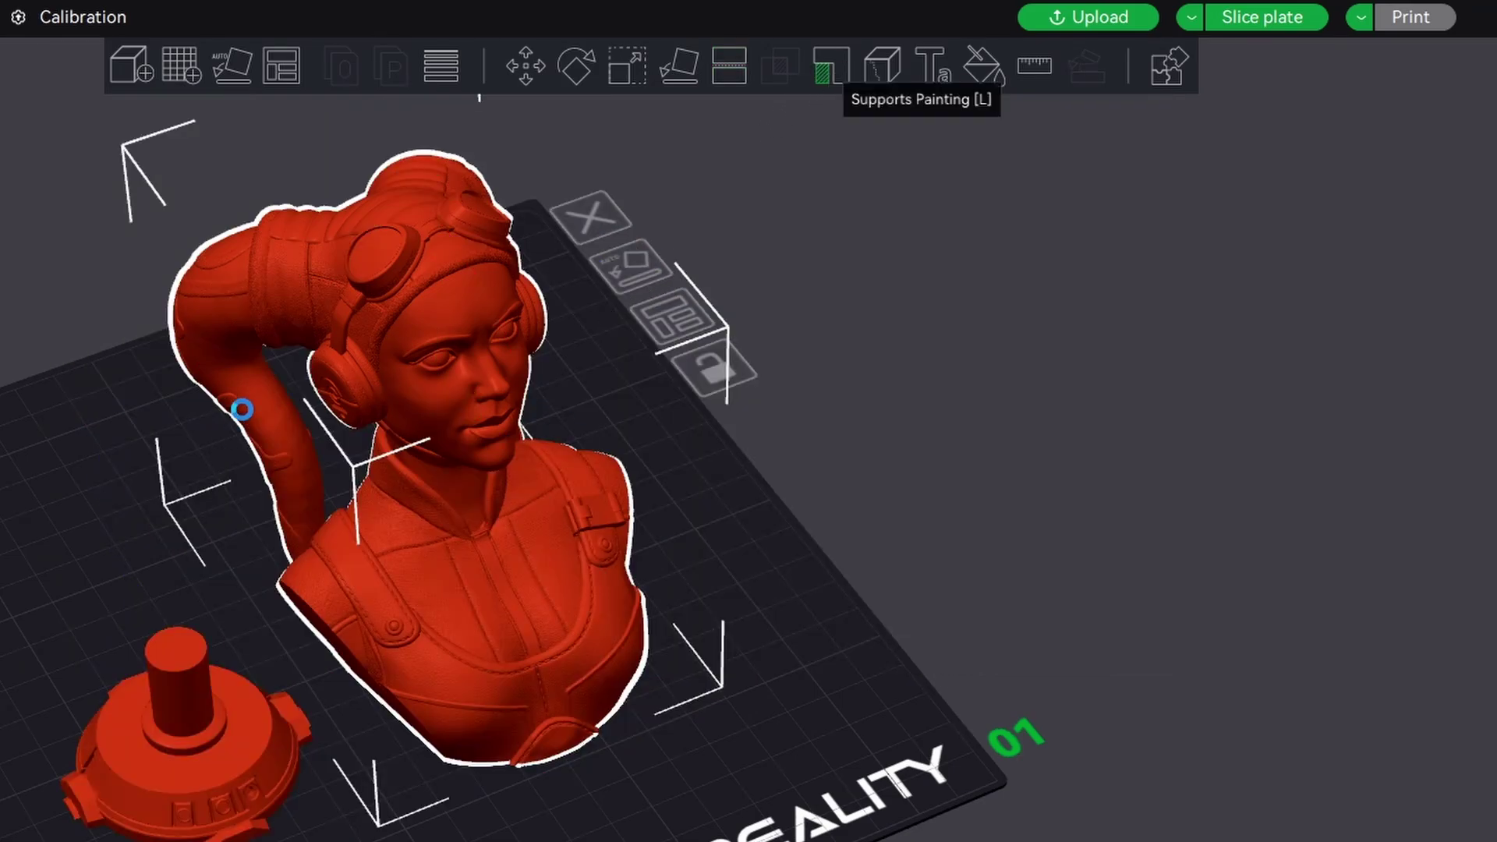
Paint a support-enforcer strip down the bust's arm between the two rings at pen size 2.78
key(l)
scroll(192, 554, up, 5)
drag(453, 281, 536, 407)
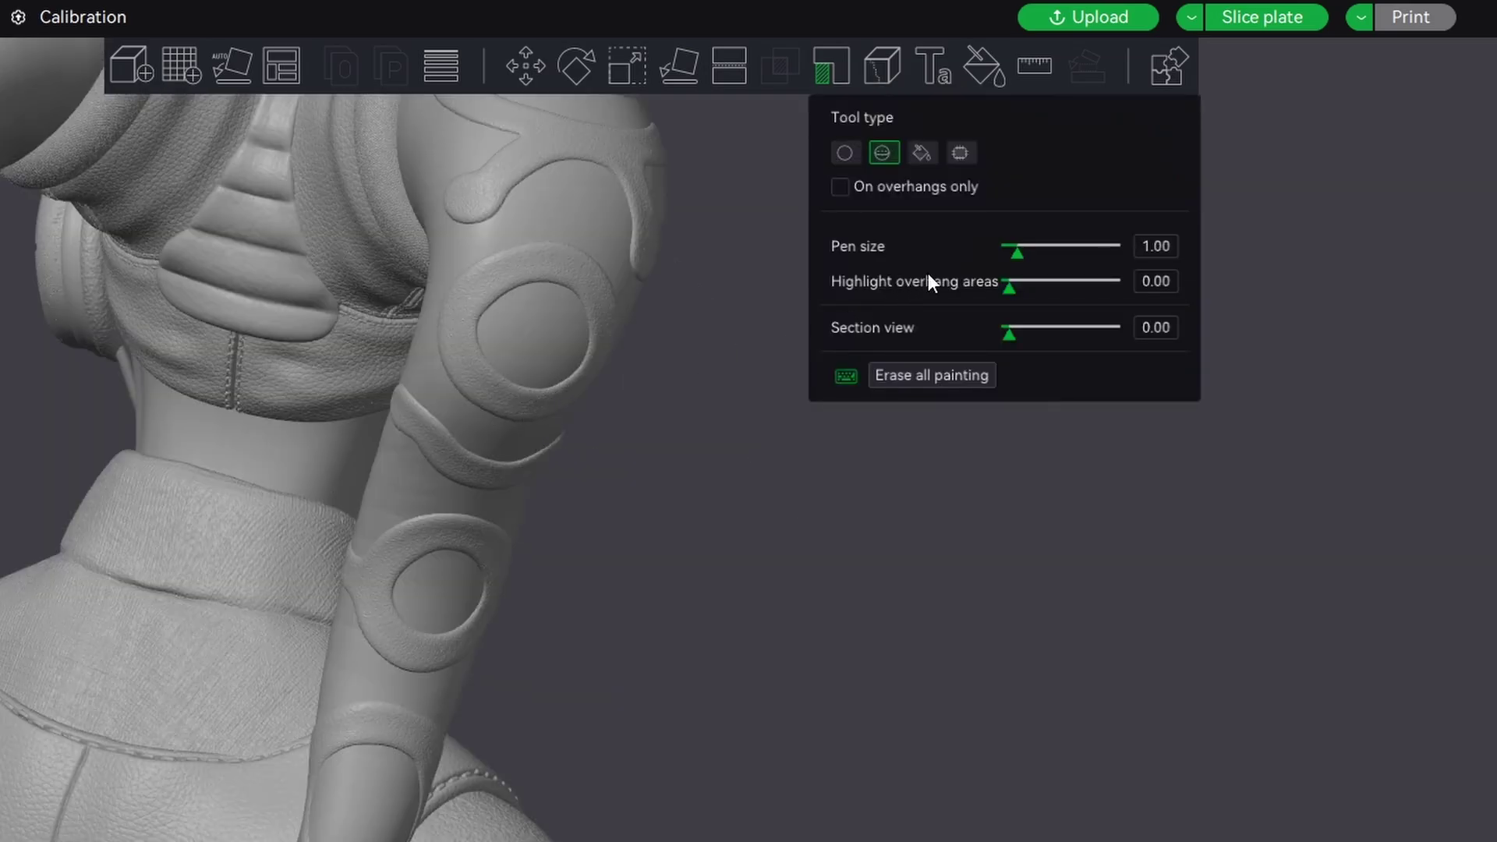
drag(1022, 257, 1041, 257)
drag(521, 301, 425, 596)
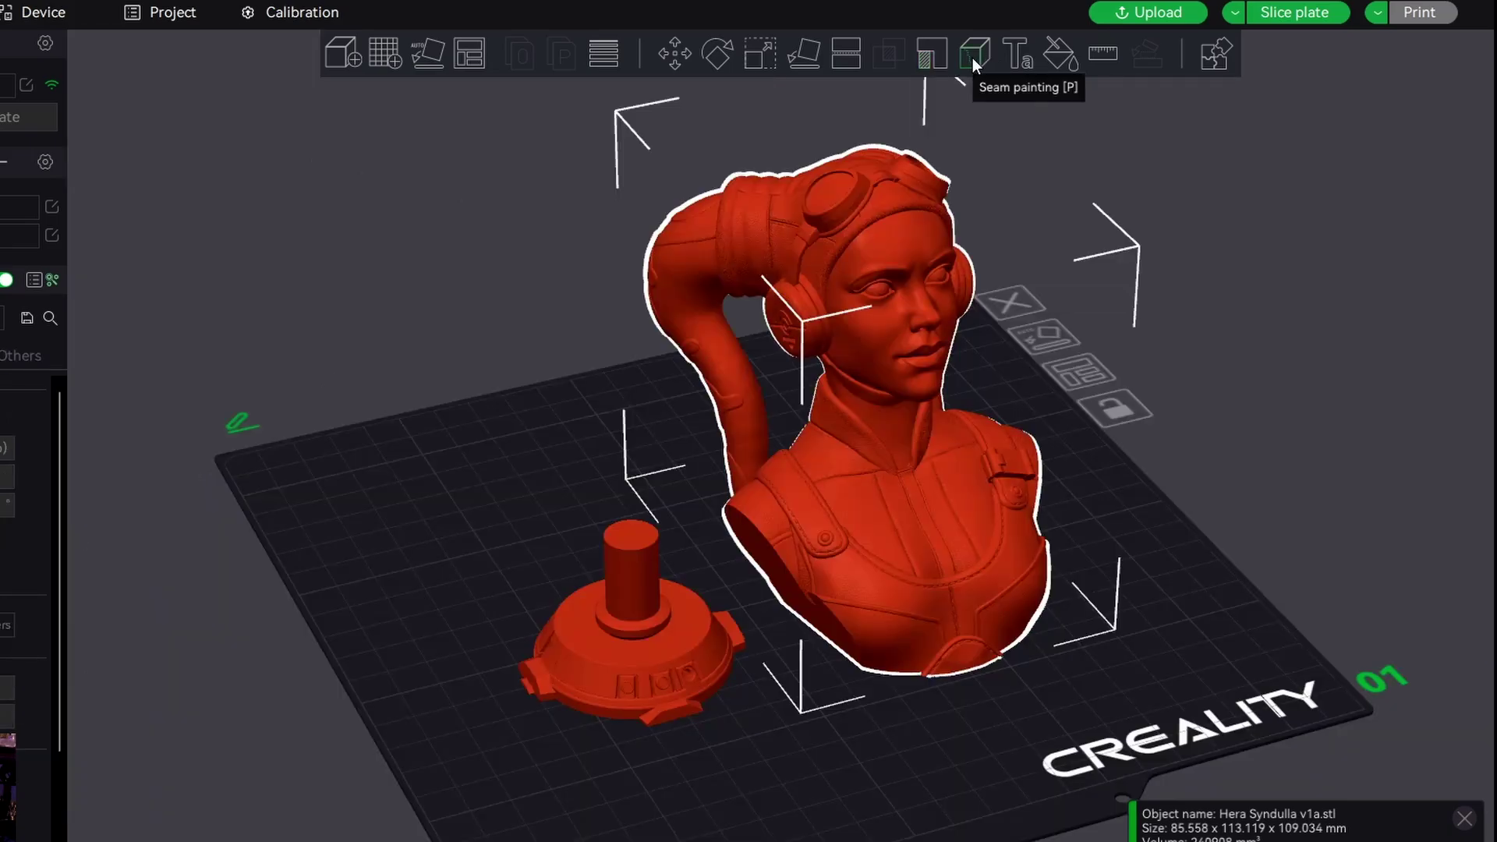
click(972, 57)
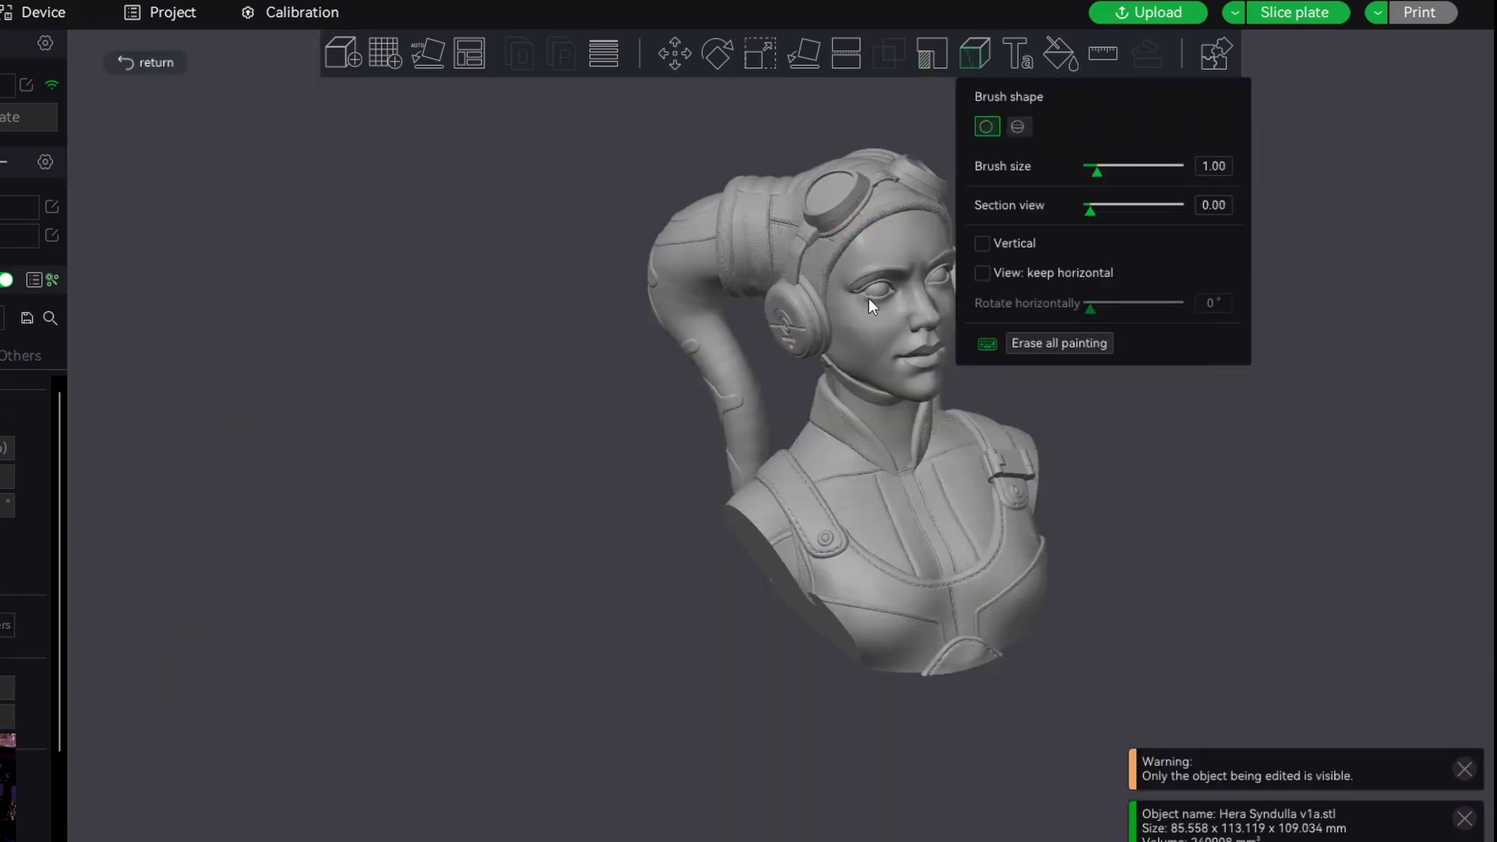
drag(703, 328, 725, 616)
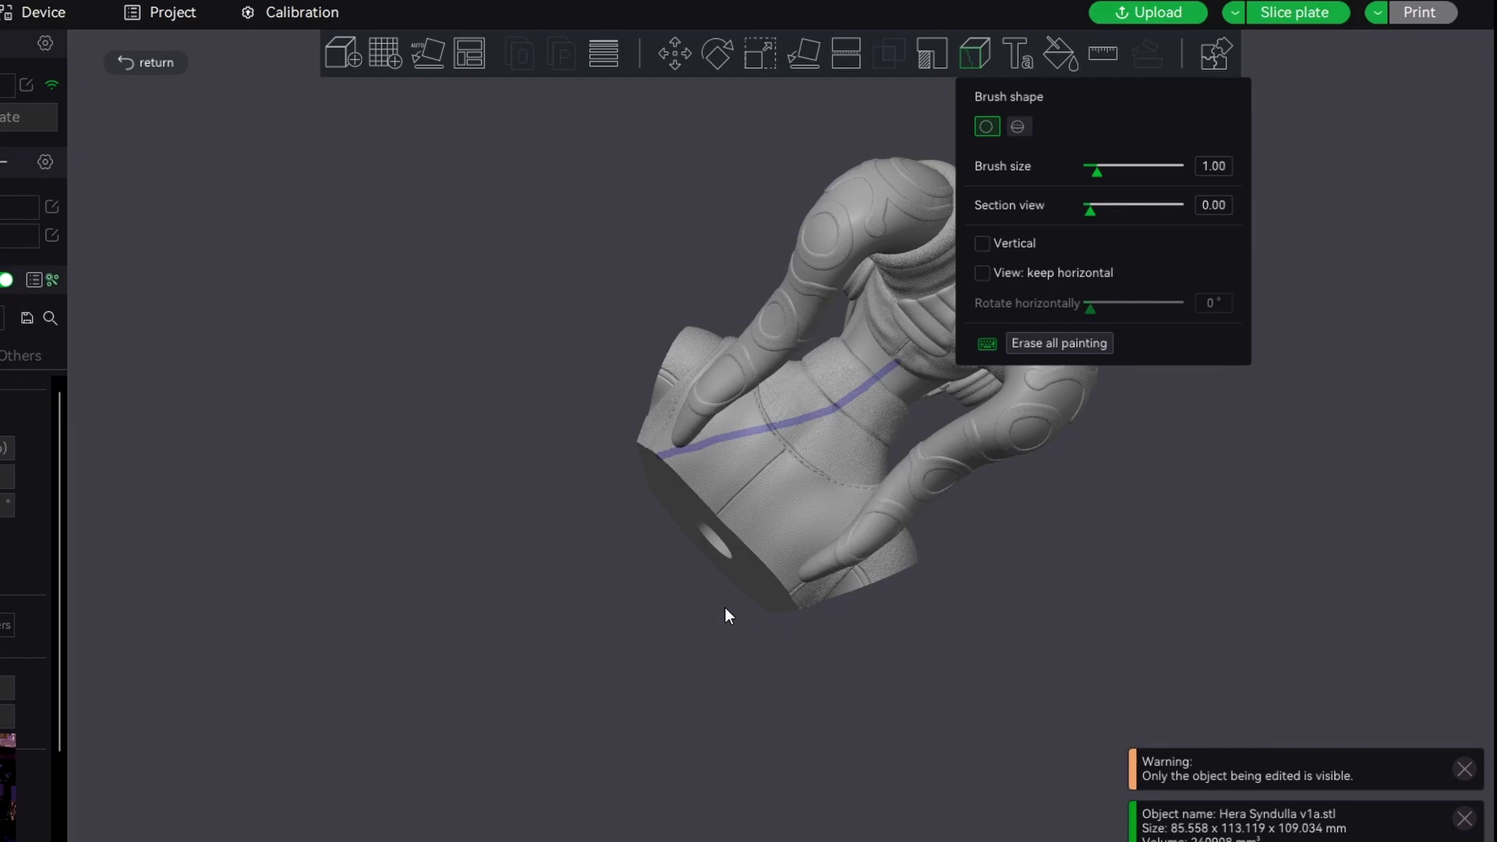
key(Escape)
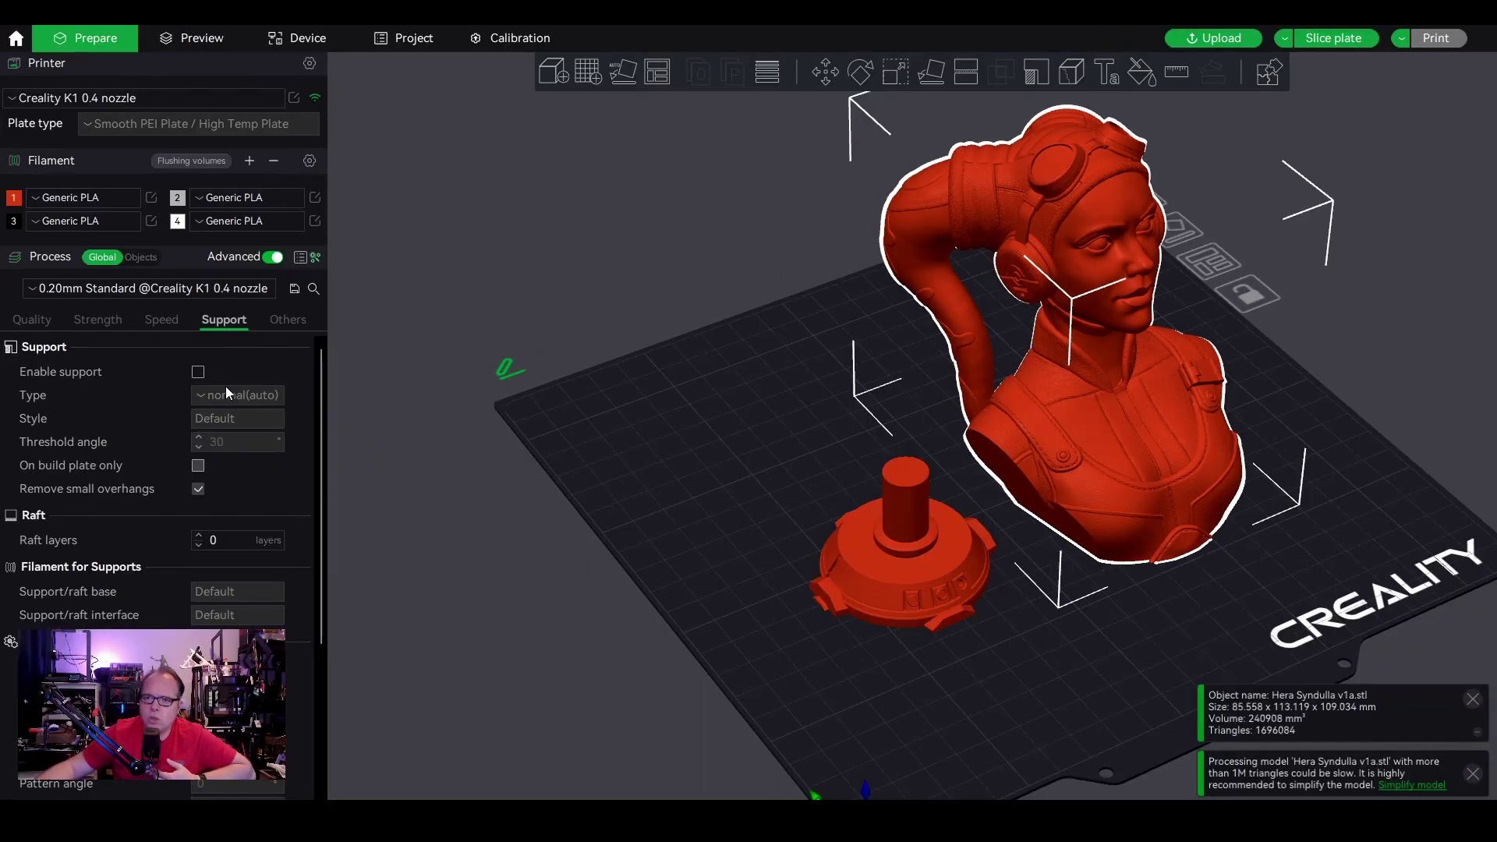
Enable support and slice the plate, previewing normal supports under the bust (4h58m, 129.04 g)
click(199, 374)
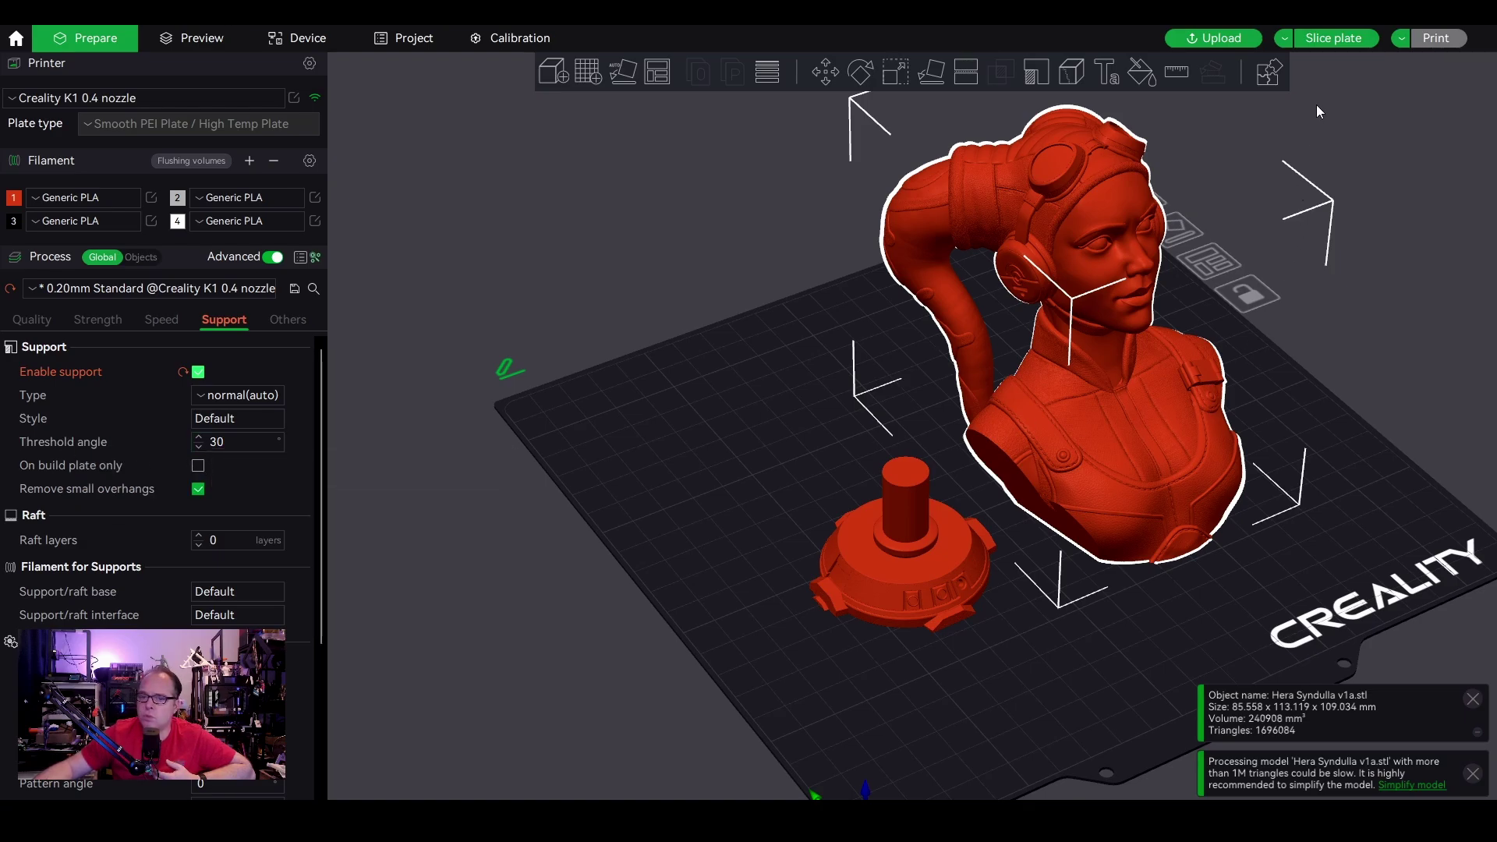
click(1331, 38)
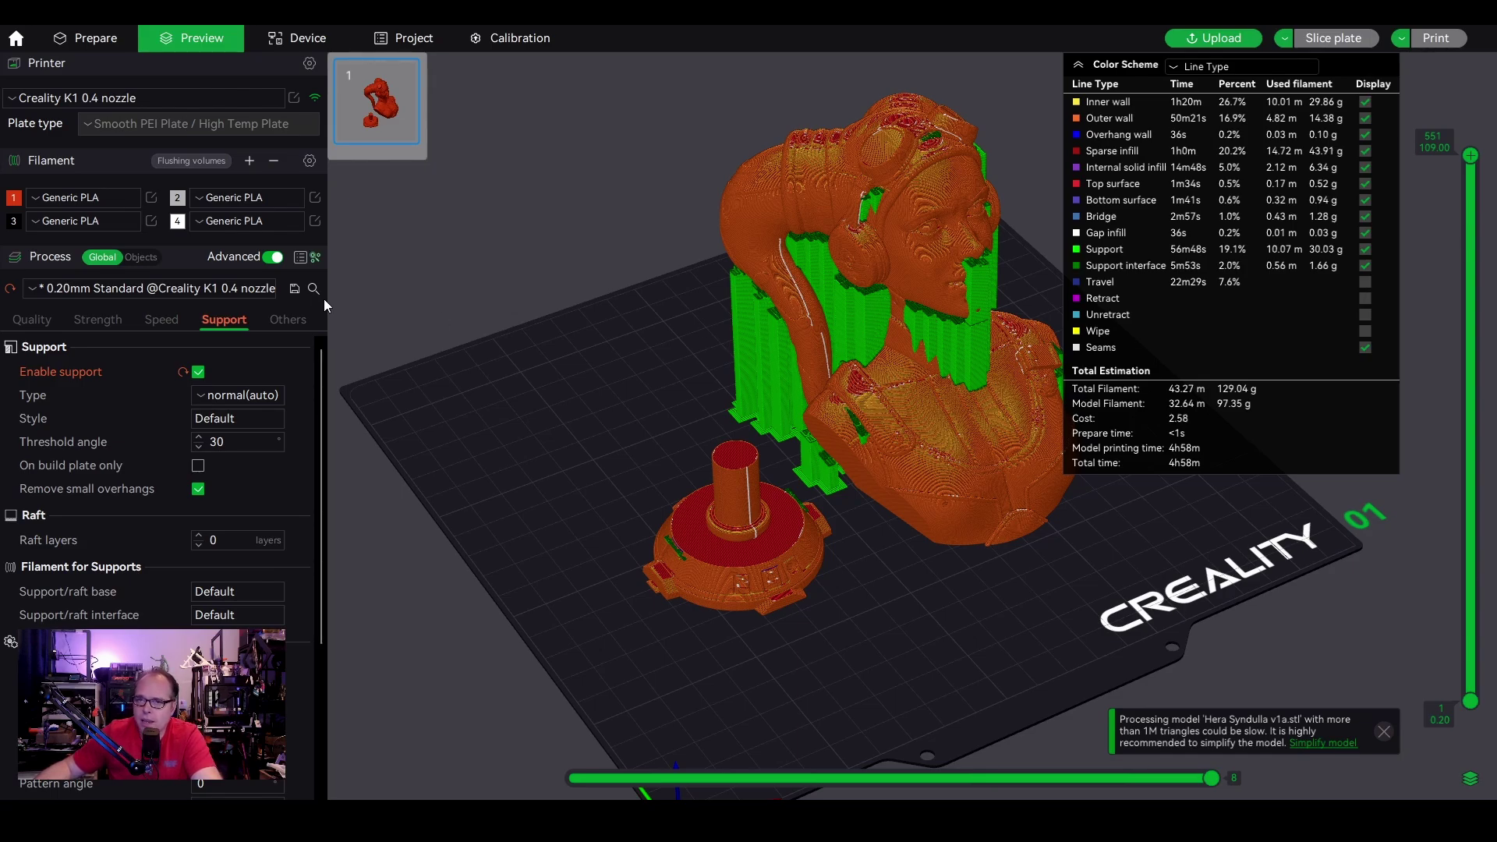
scroll(828, 283, up, 5)
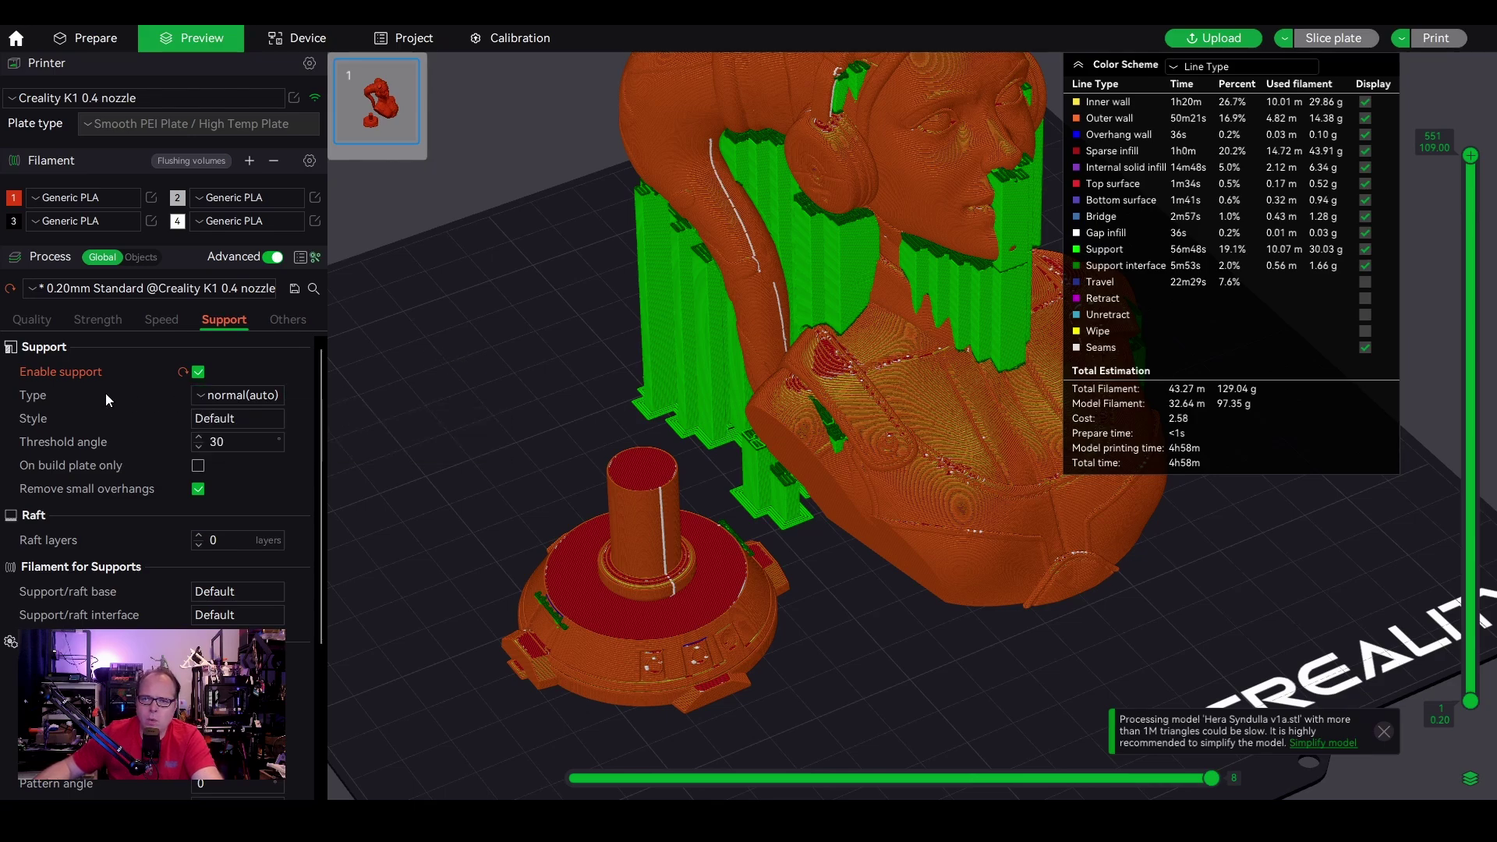
click(201, 395)
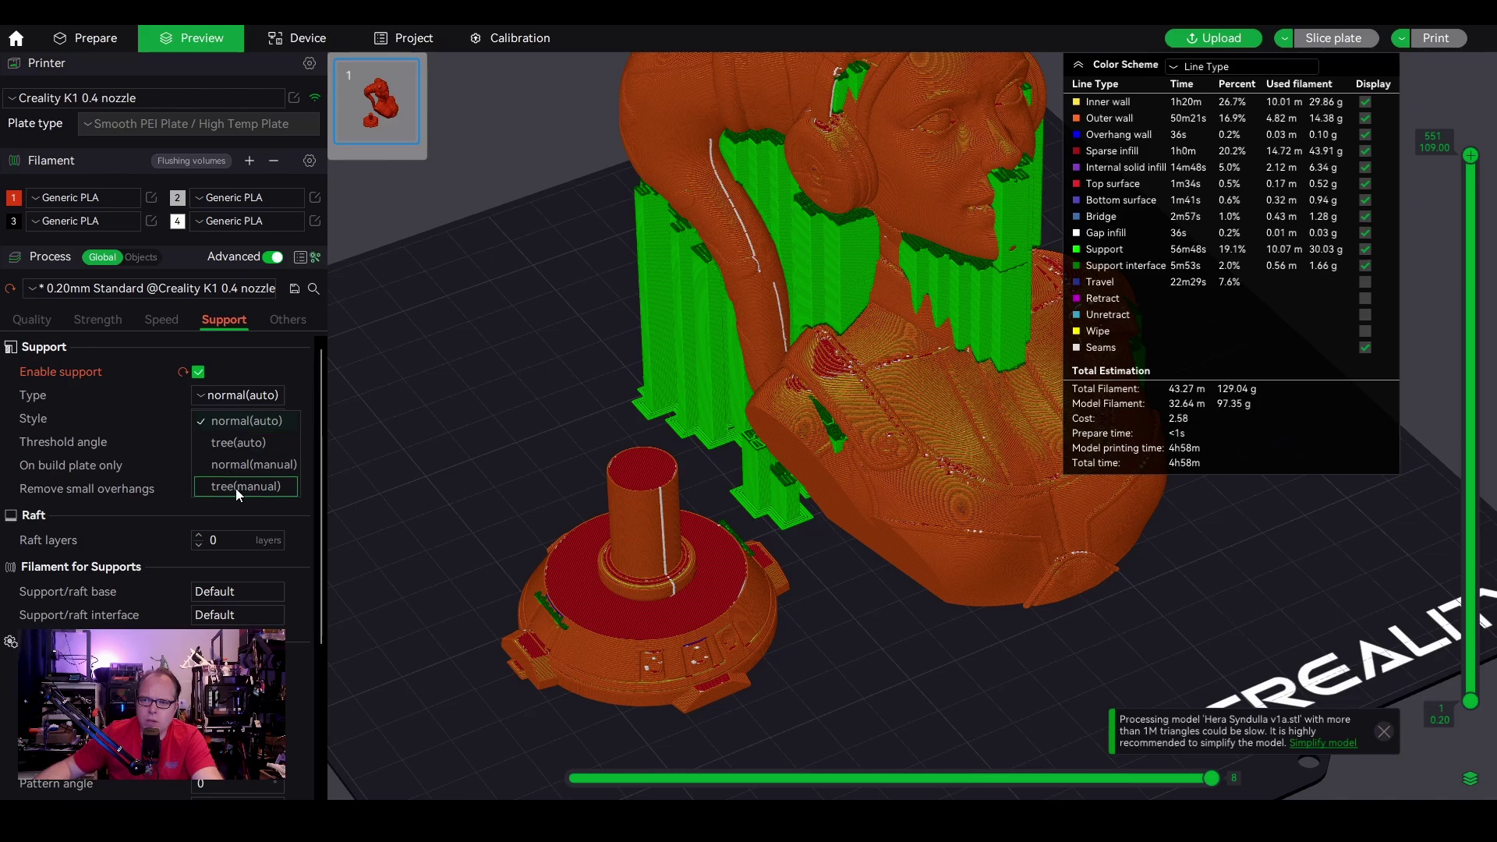
Switch support type to tree(auto), re-slice to 4h26m and 110.29 g, and inspect the tree supports
click(230, 443)
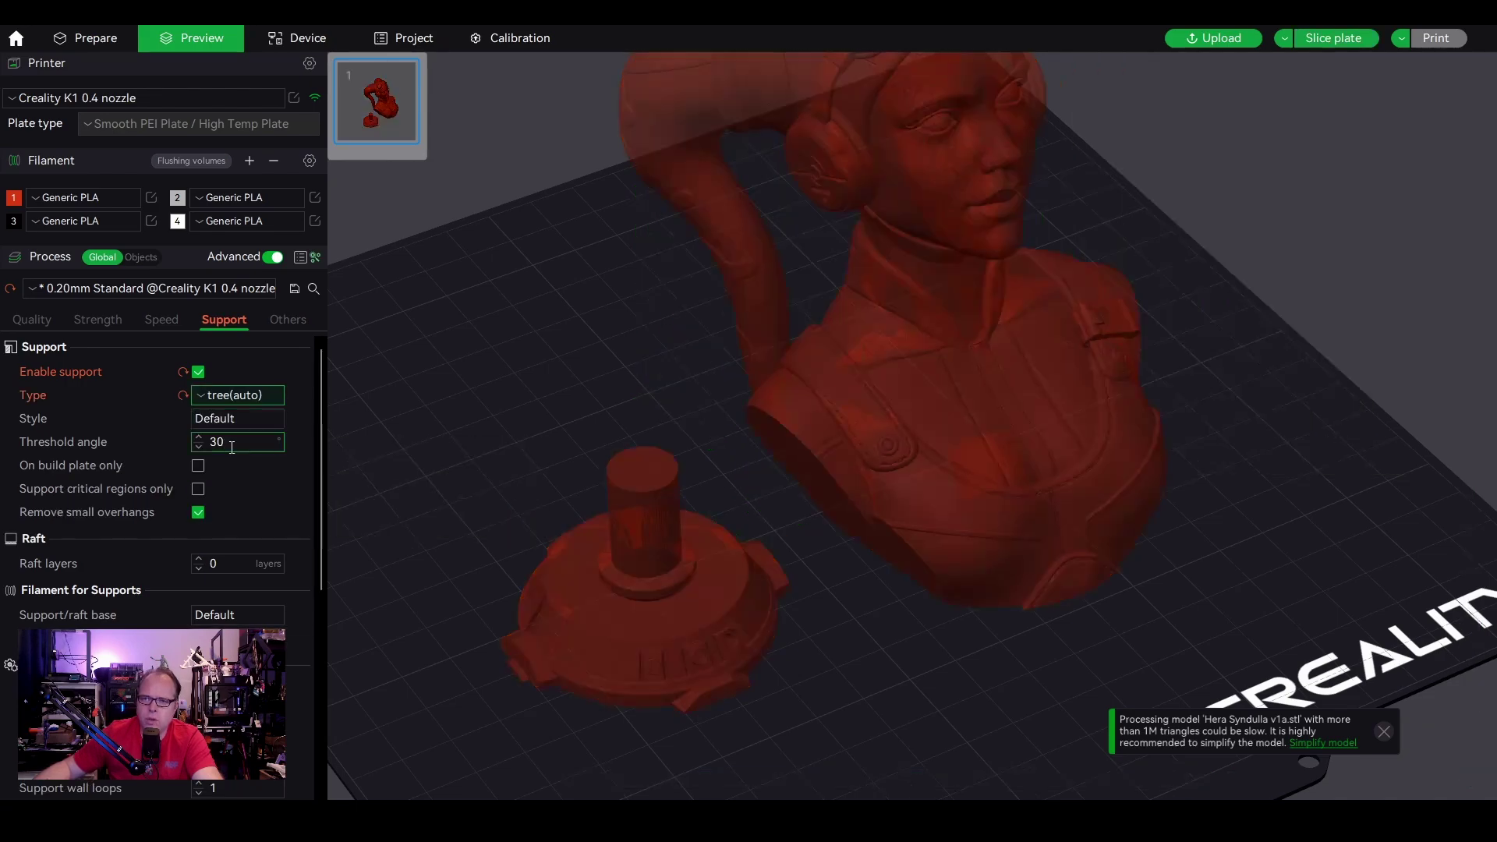
click(1331, 41)
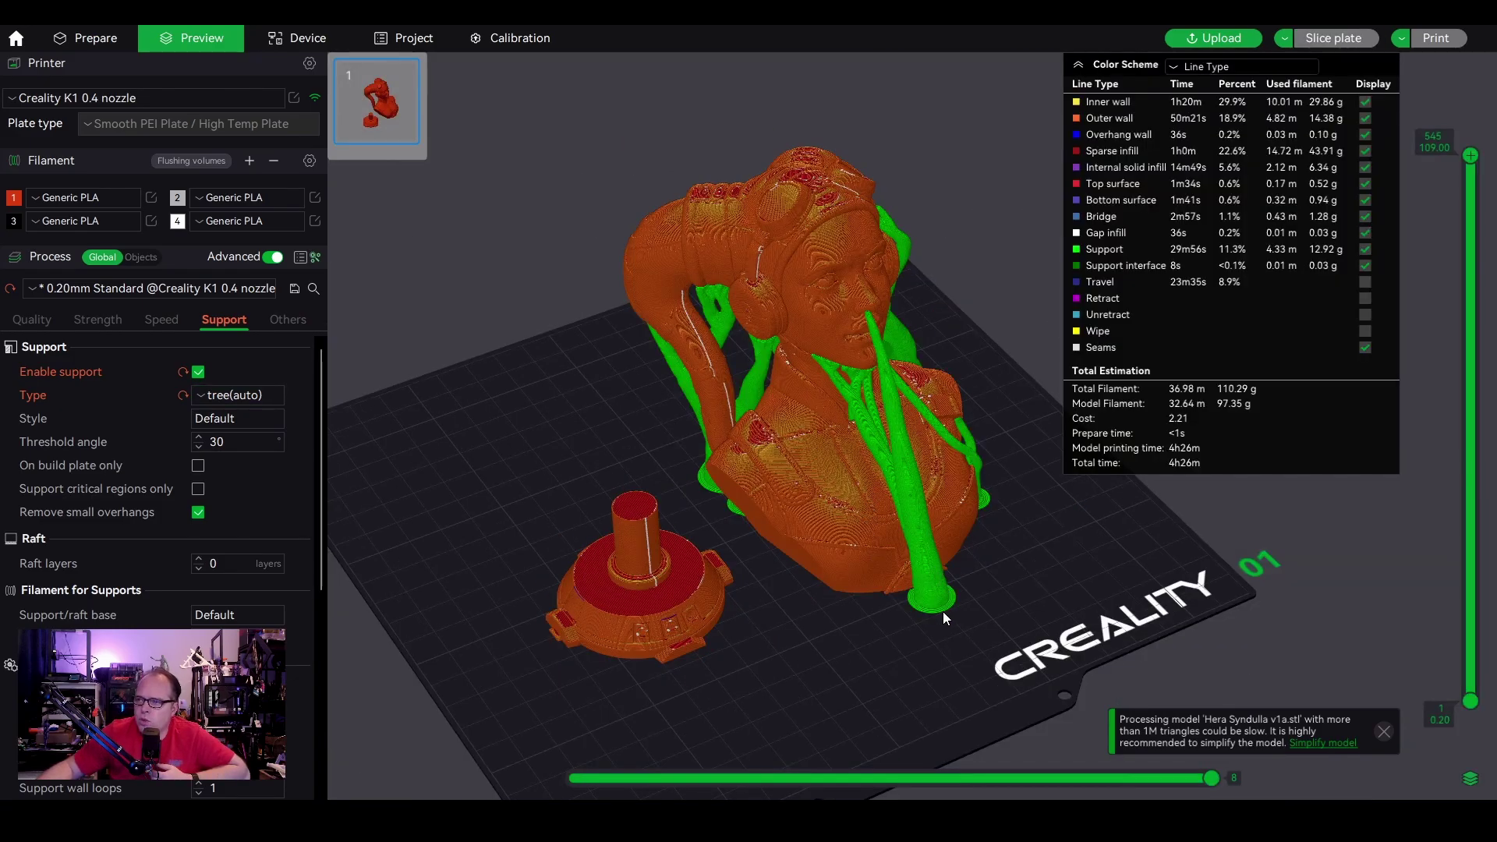
scroll(798, 545, up, 2)
scroll(761, 589, up, 2)
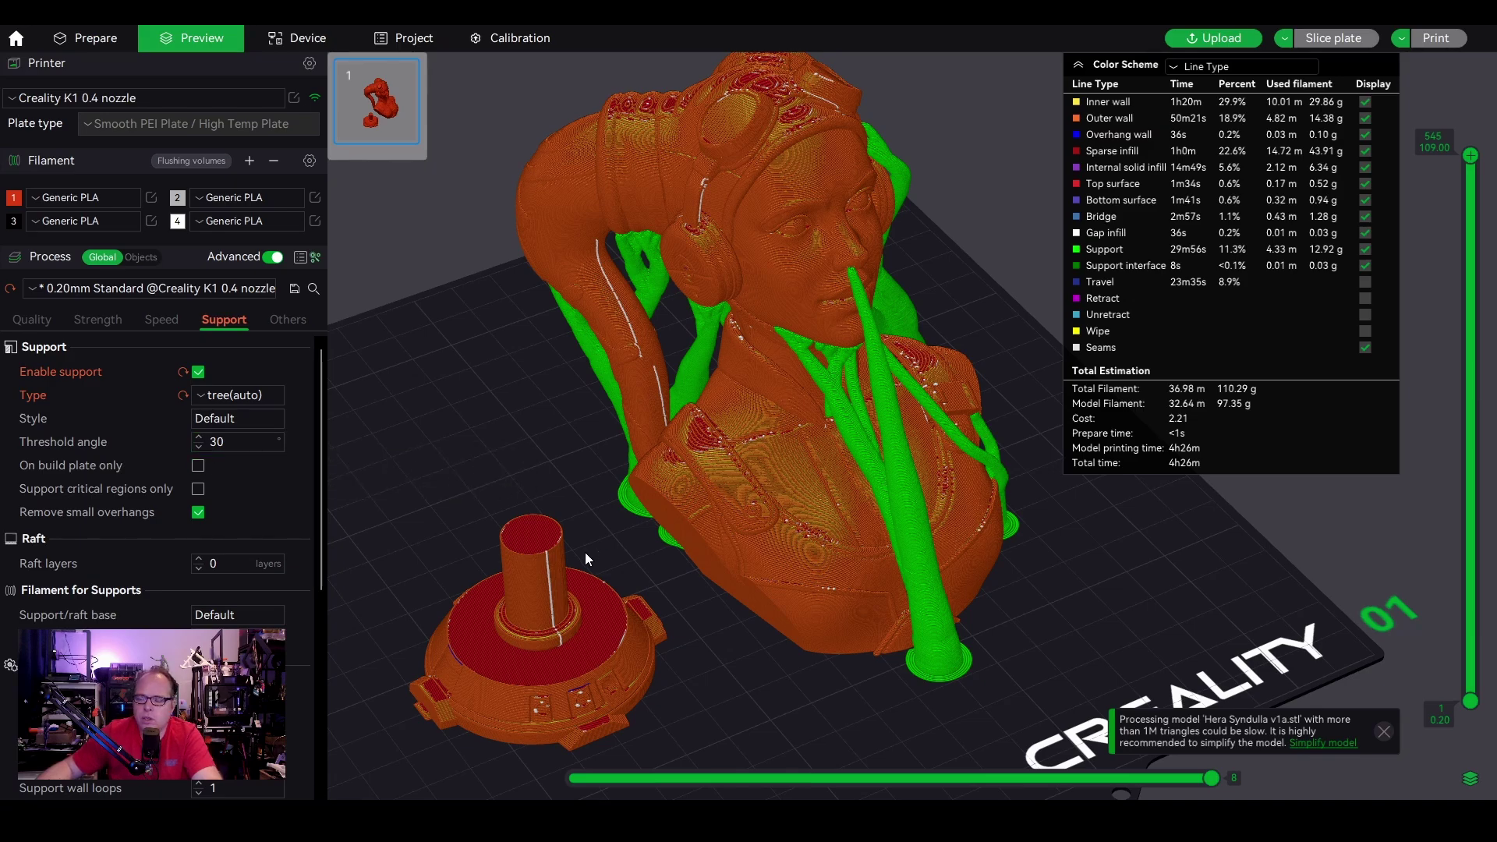
drag(590, 559, 740, 230)
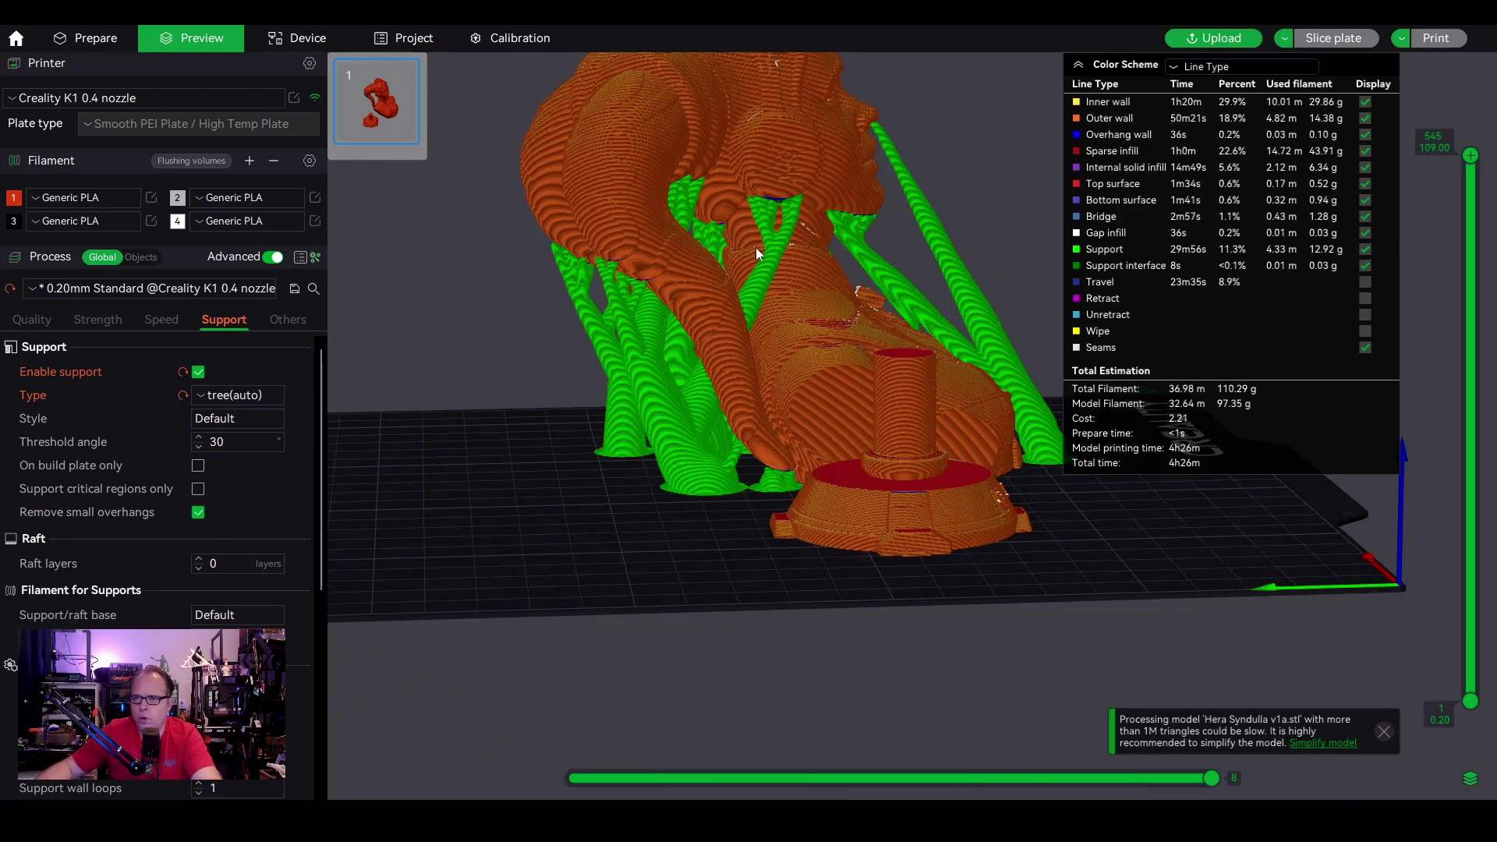
drag(1201, 596, 1089, 486)
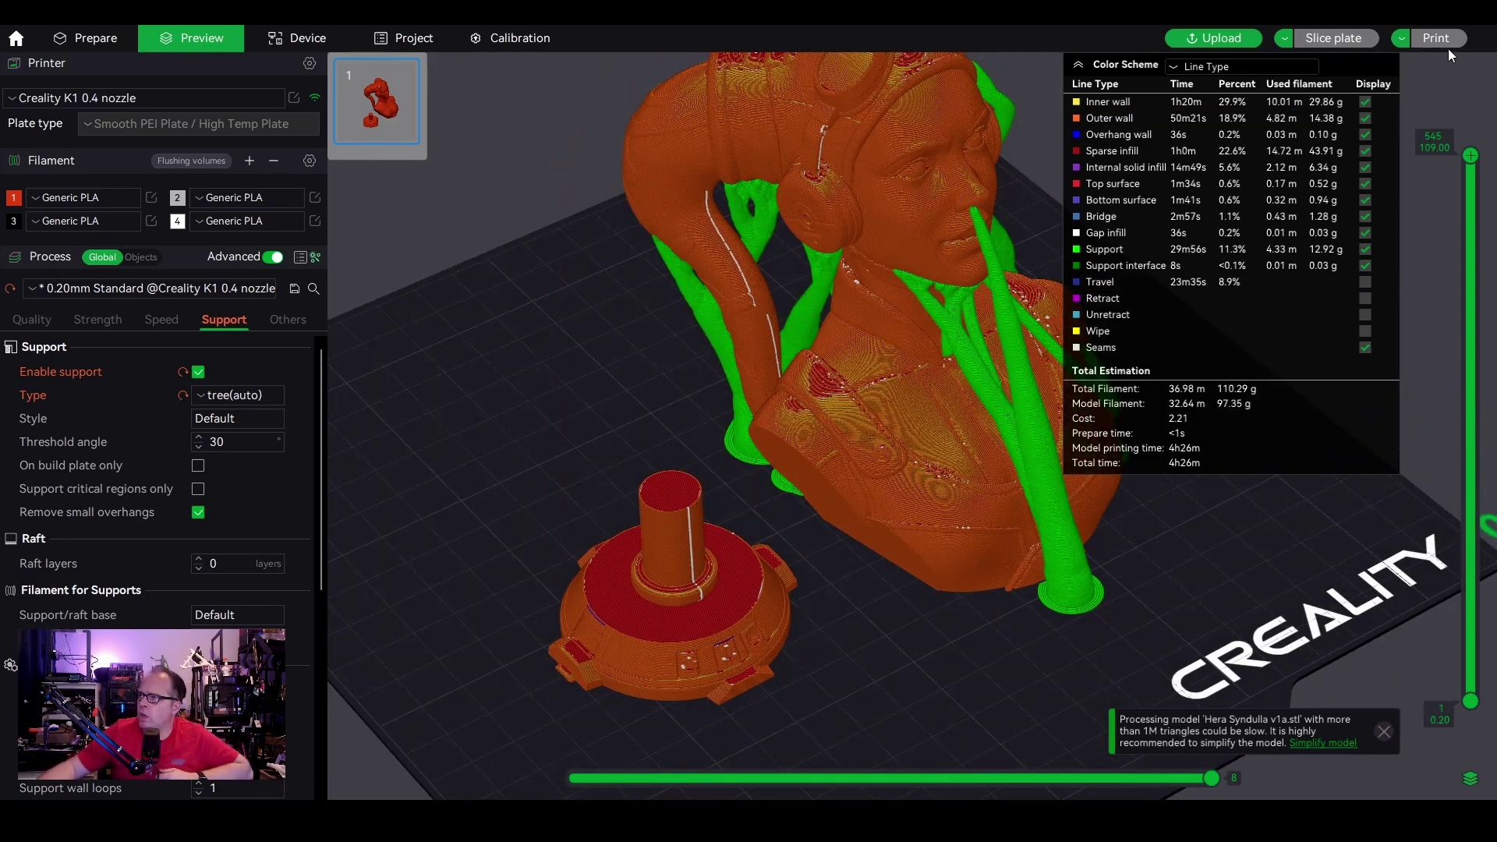
Export the sliced plate as a G-code file into Desktop > CREALITY K1 Gcodes
click(1401, 39)
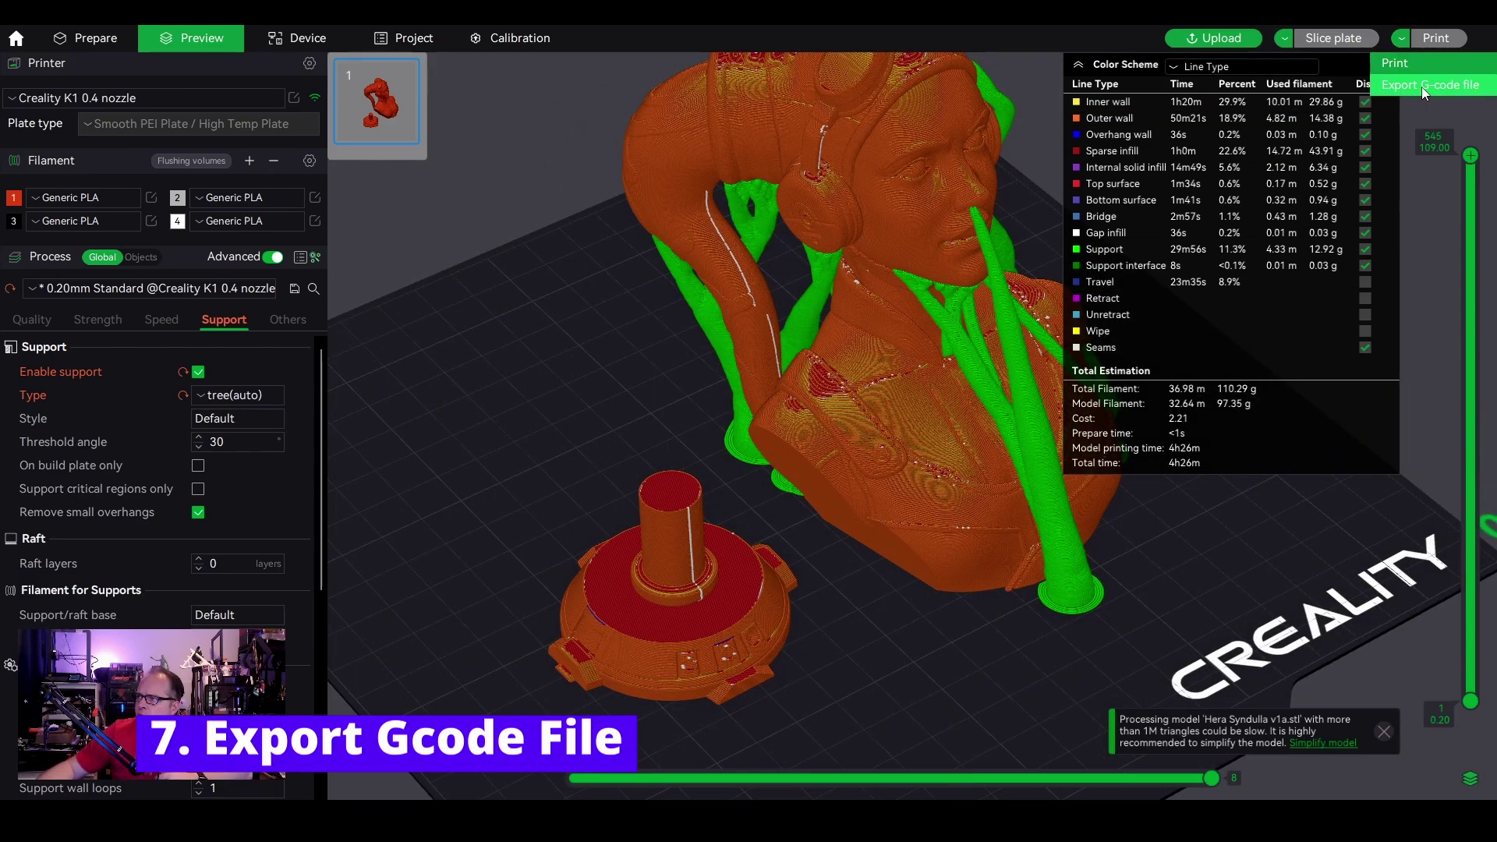
click(1442, 87)
click(1420, 45)
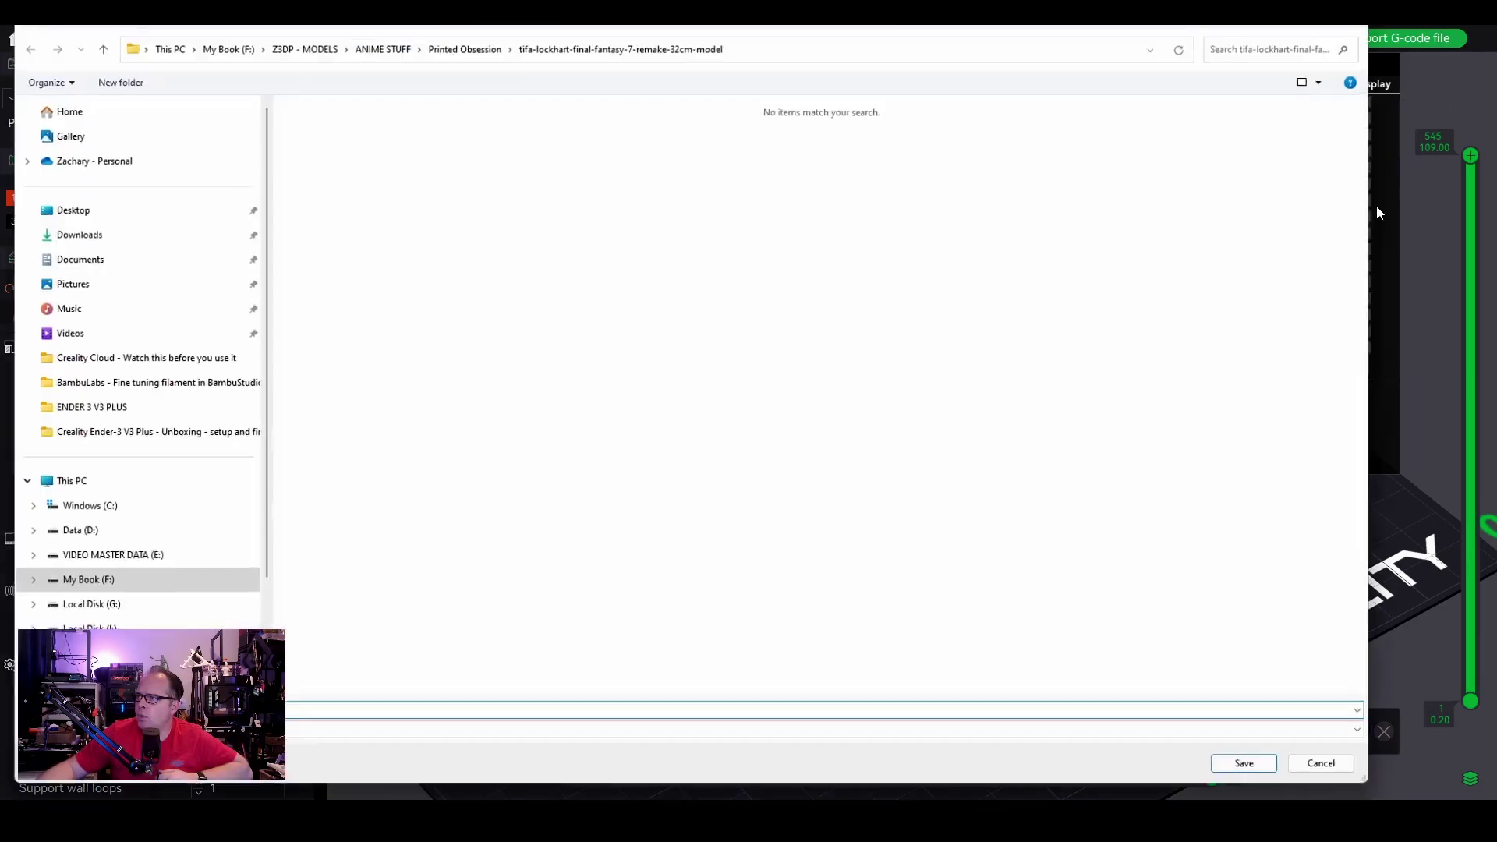
click(104, 216)
double_click(351, 149)
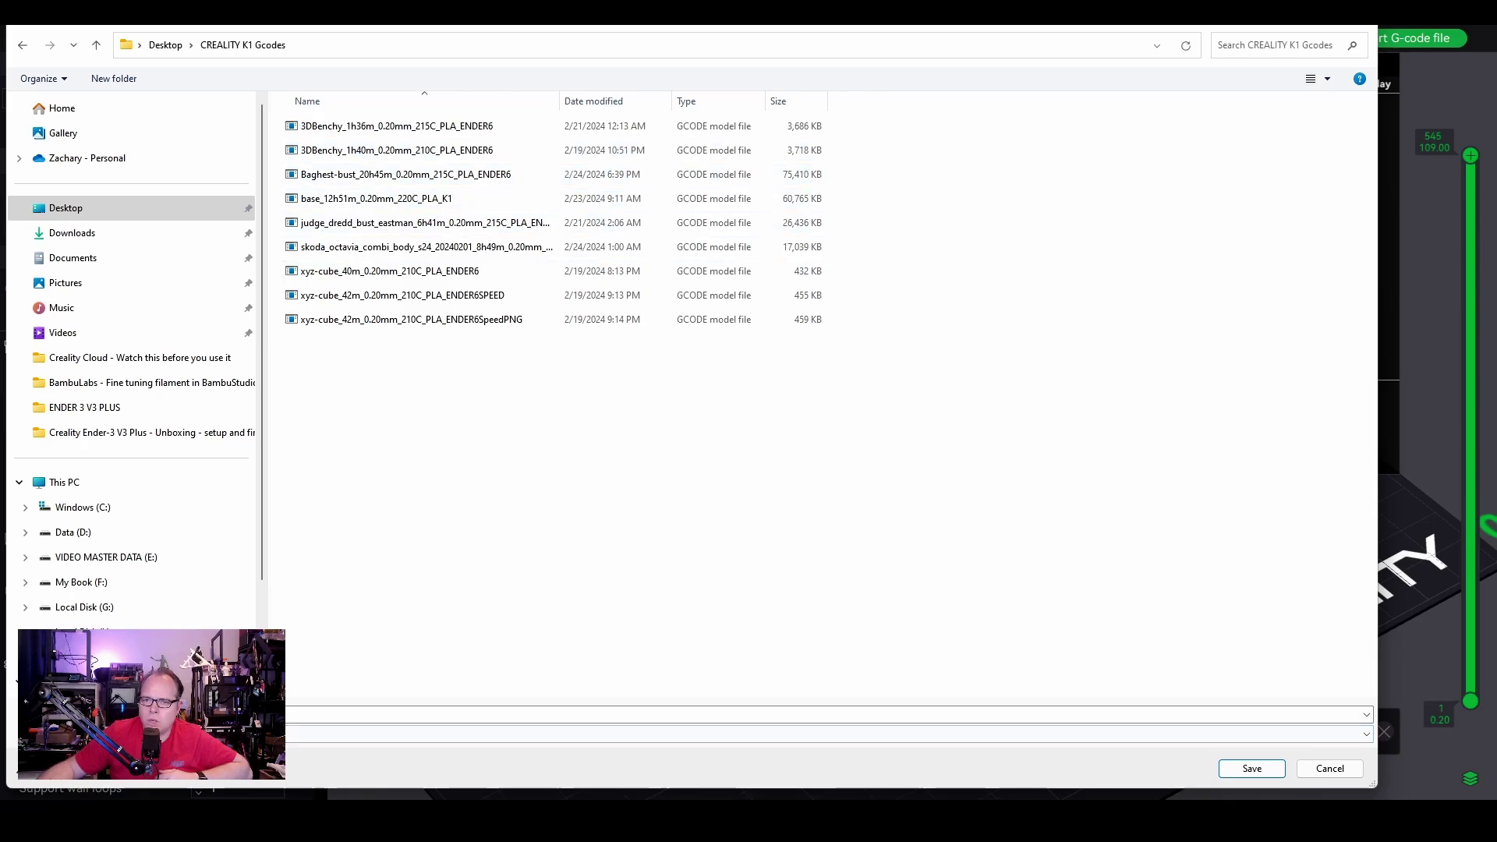
key(Return)
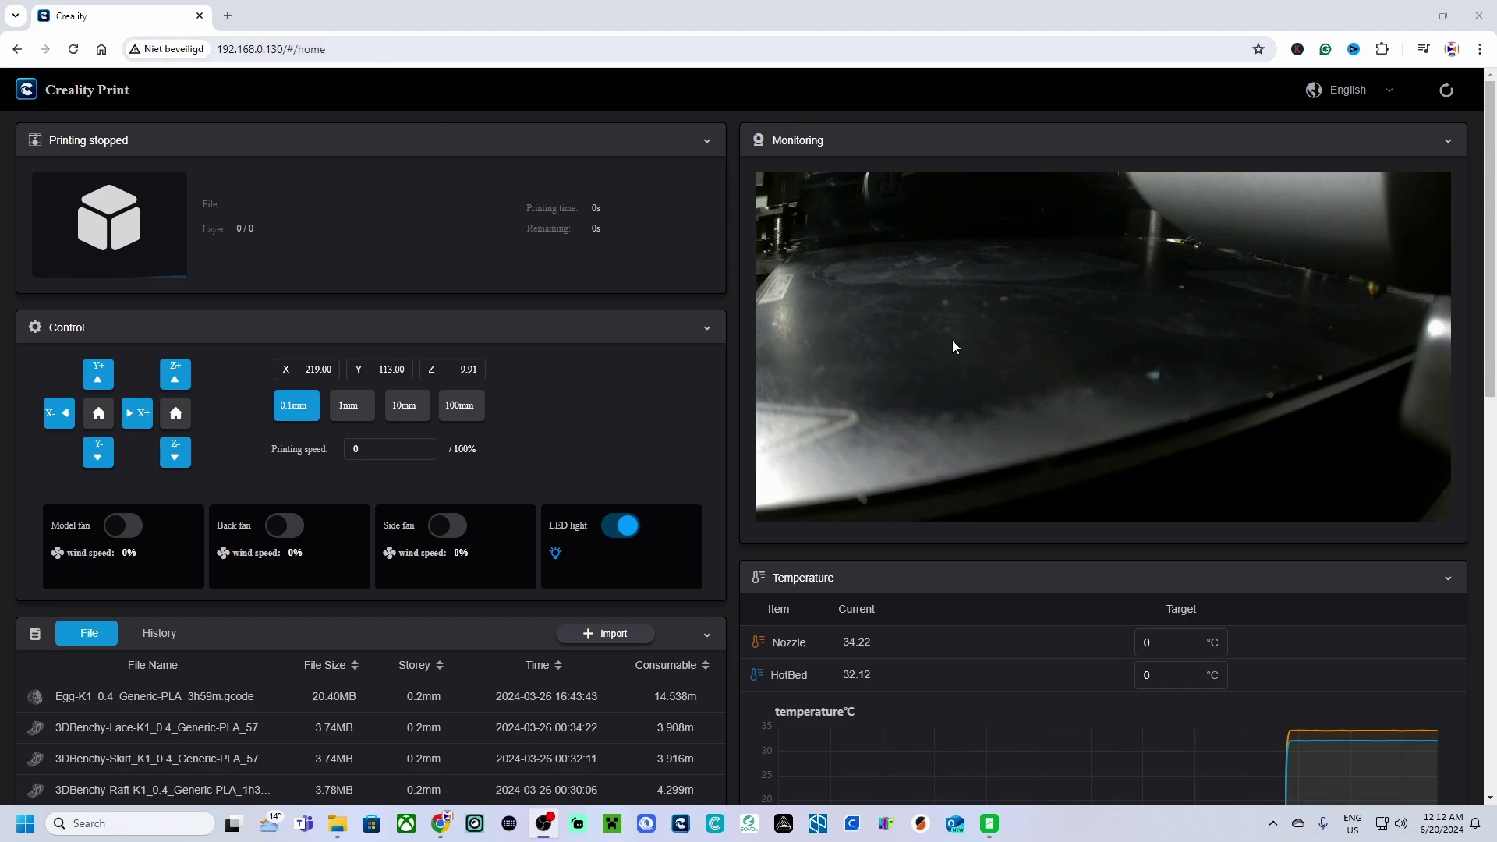
Import Hera Syndulla v1a_PLA_4h26m.gcode from Desktop > CREALITY K1 Gcodes to the printer
click(587, 631)
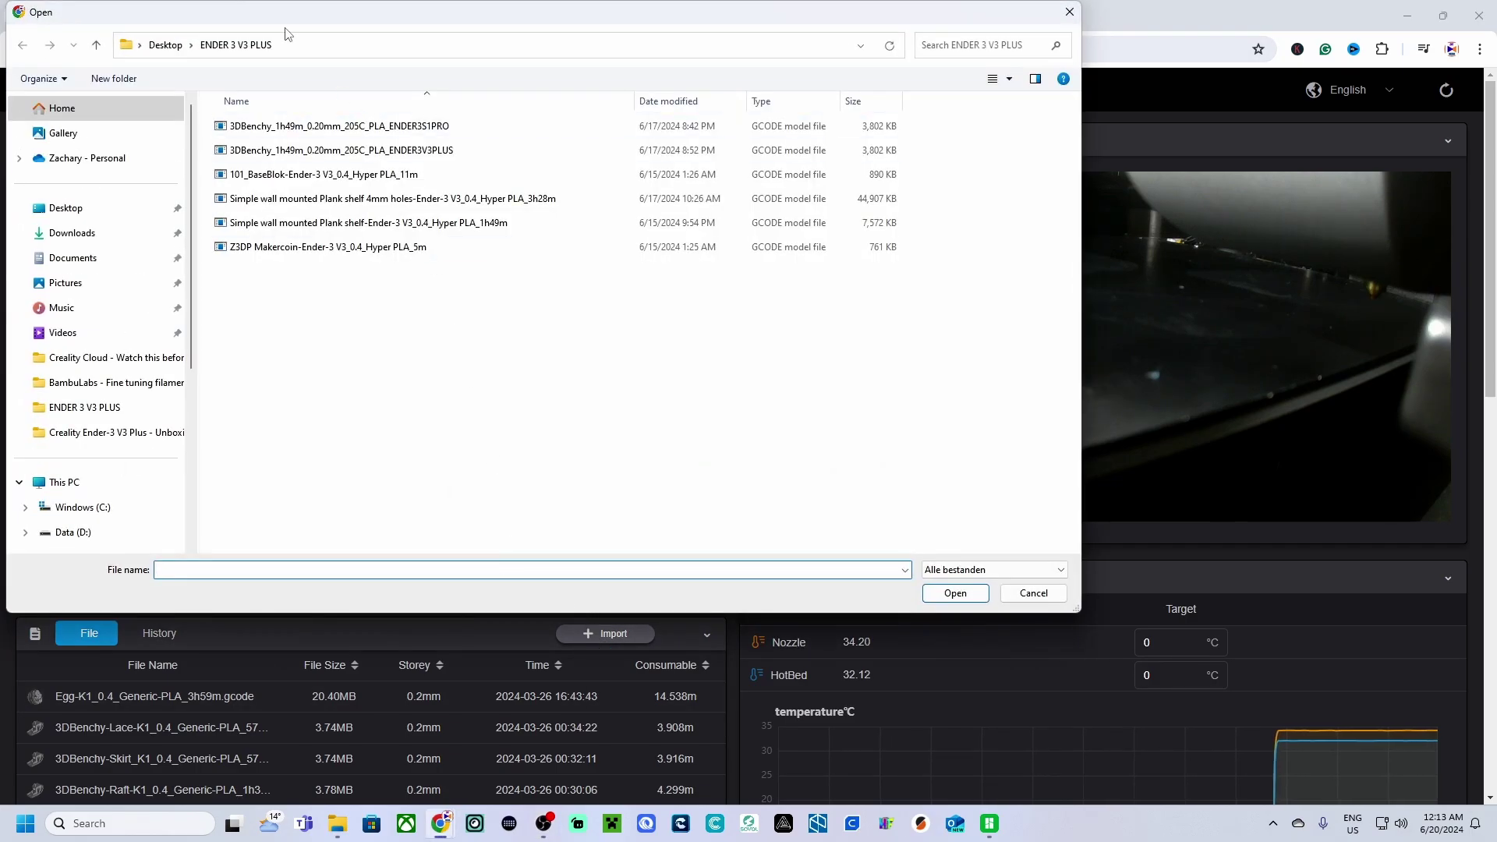
click(87, 209)
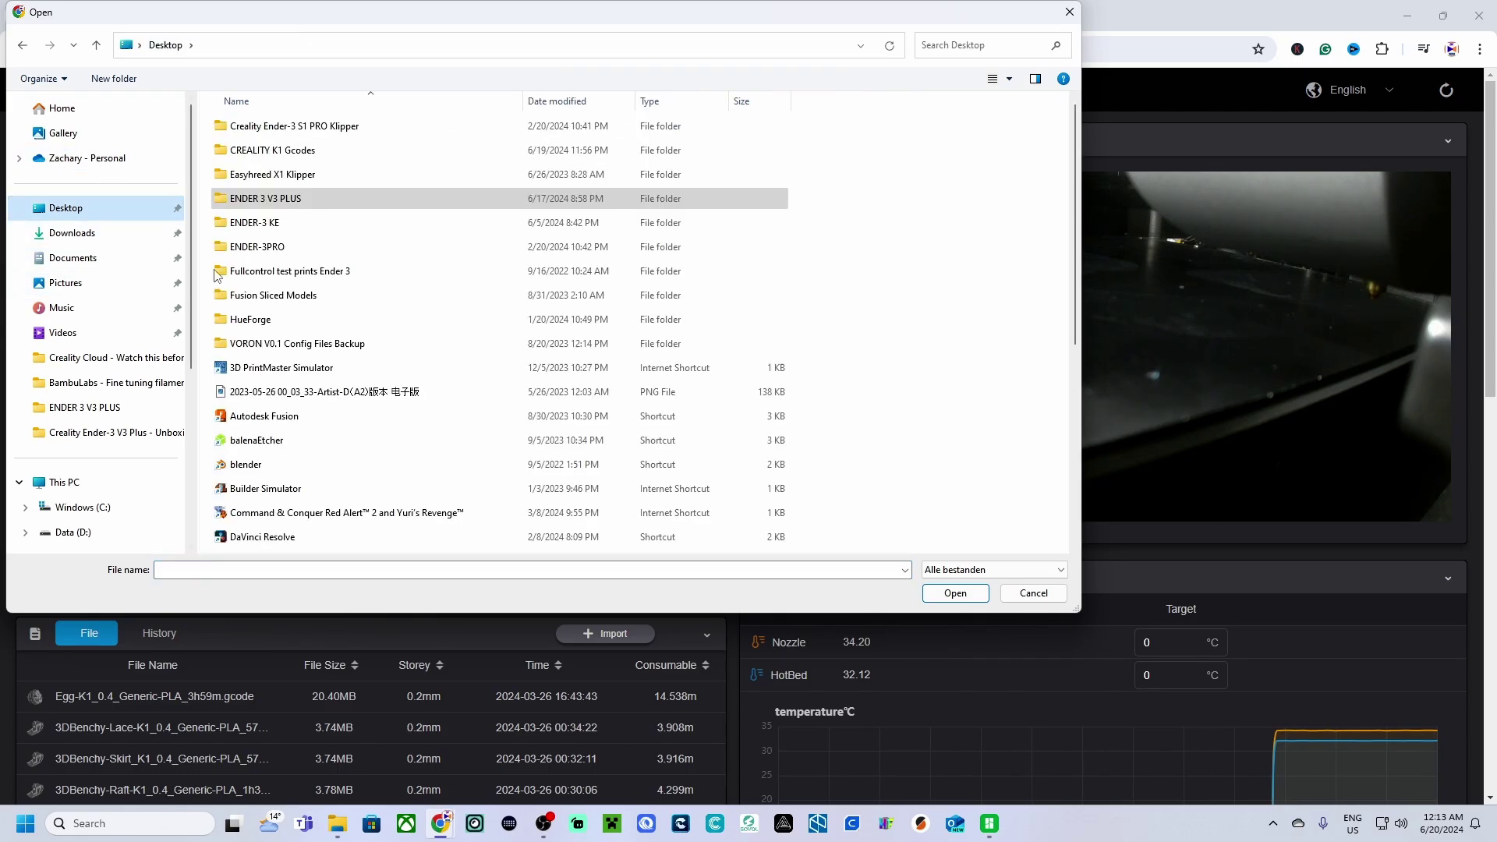
double_click(269, 151)
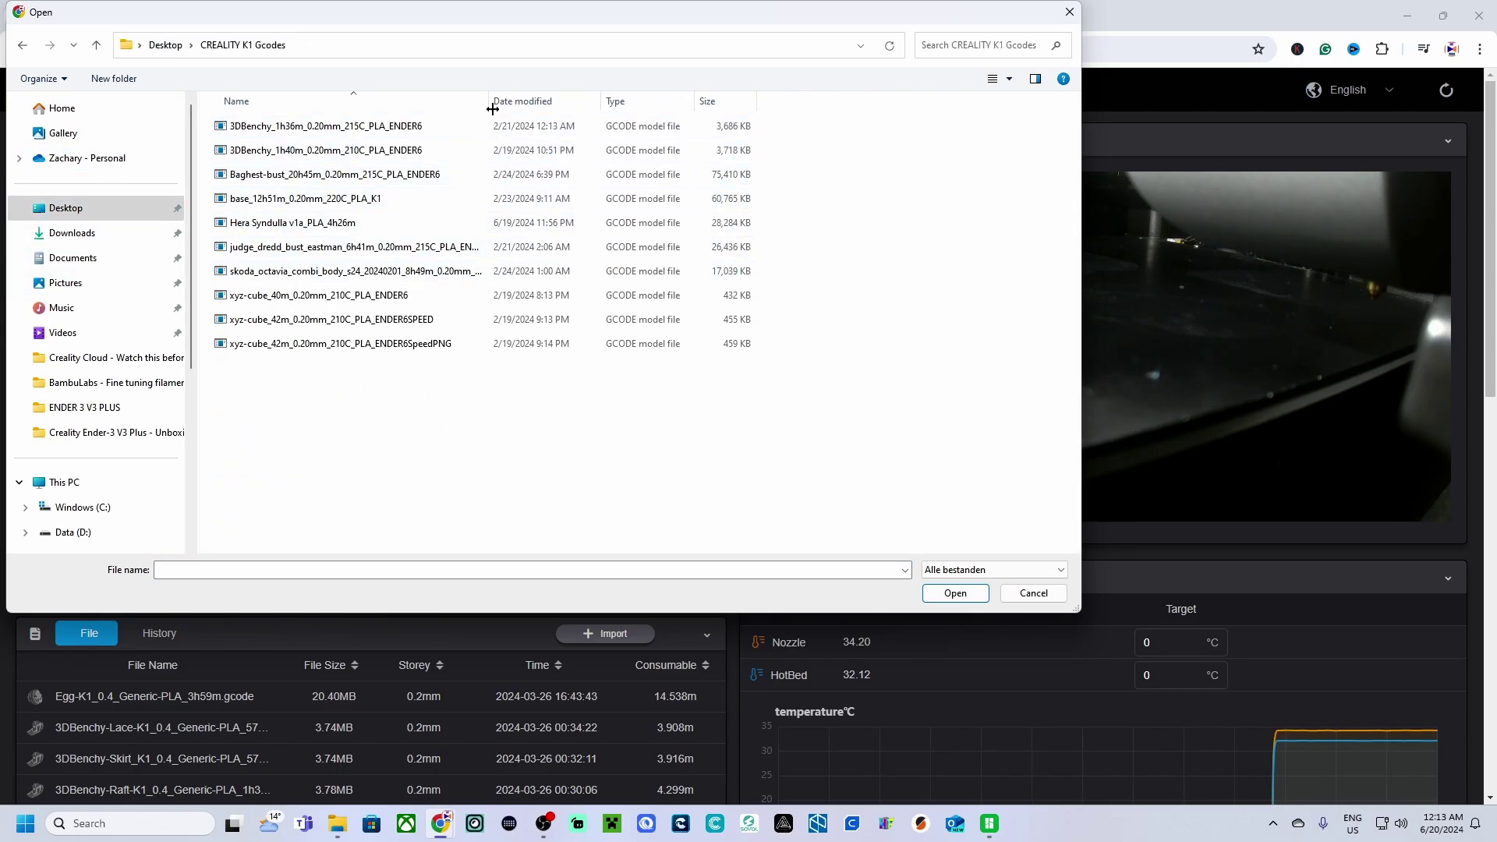
drag(493, 109, 560, 108)
click(596, 101)
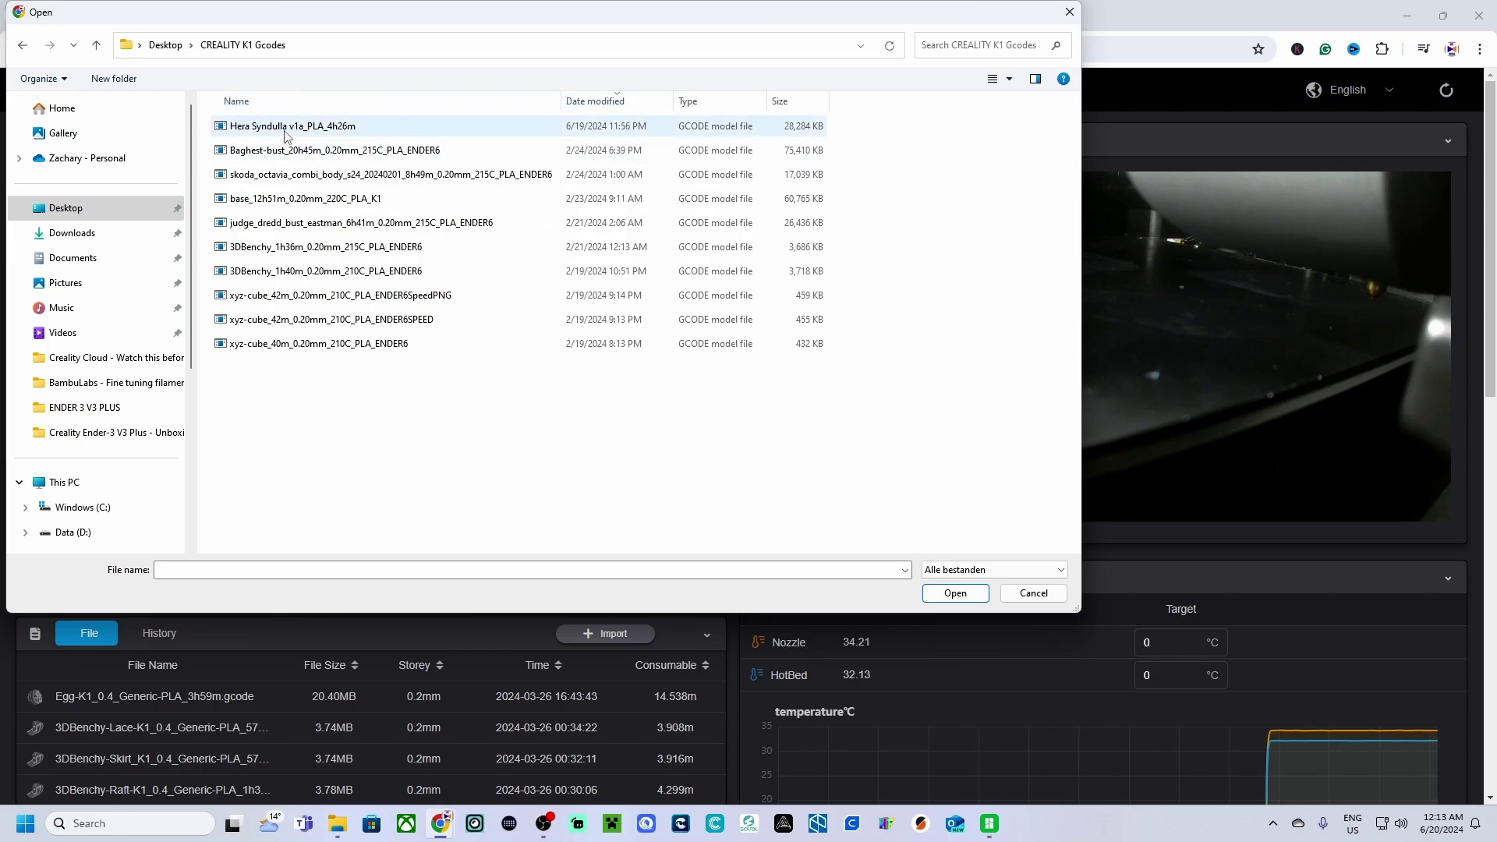
click(286, 131)
click(953, 593)
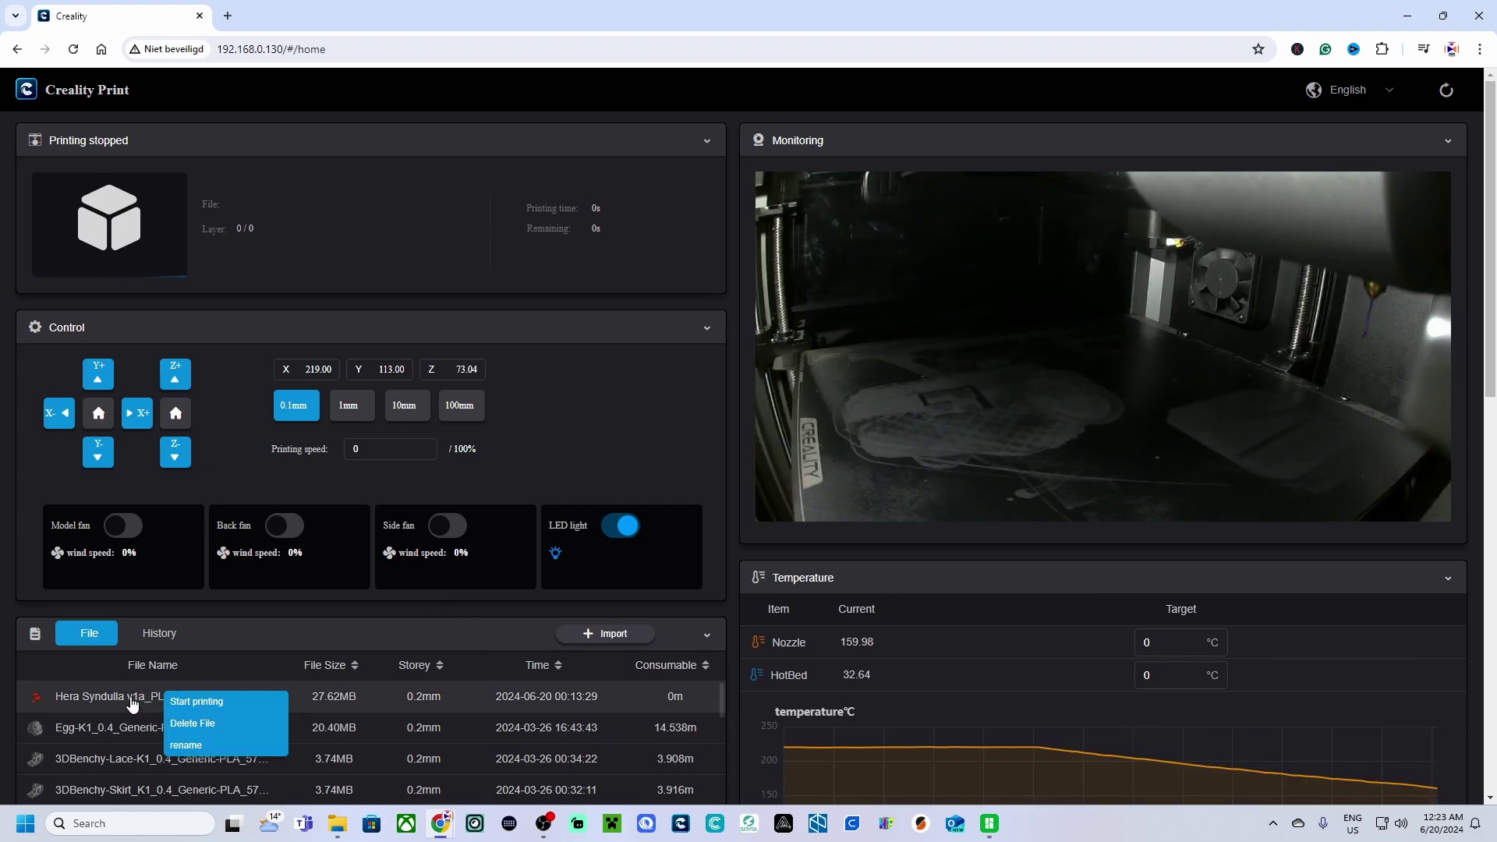
Start printing the uploaded Hera Syndulla G-code file
right_click(131, 702)
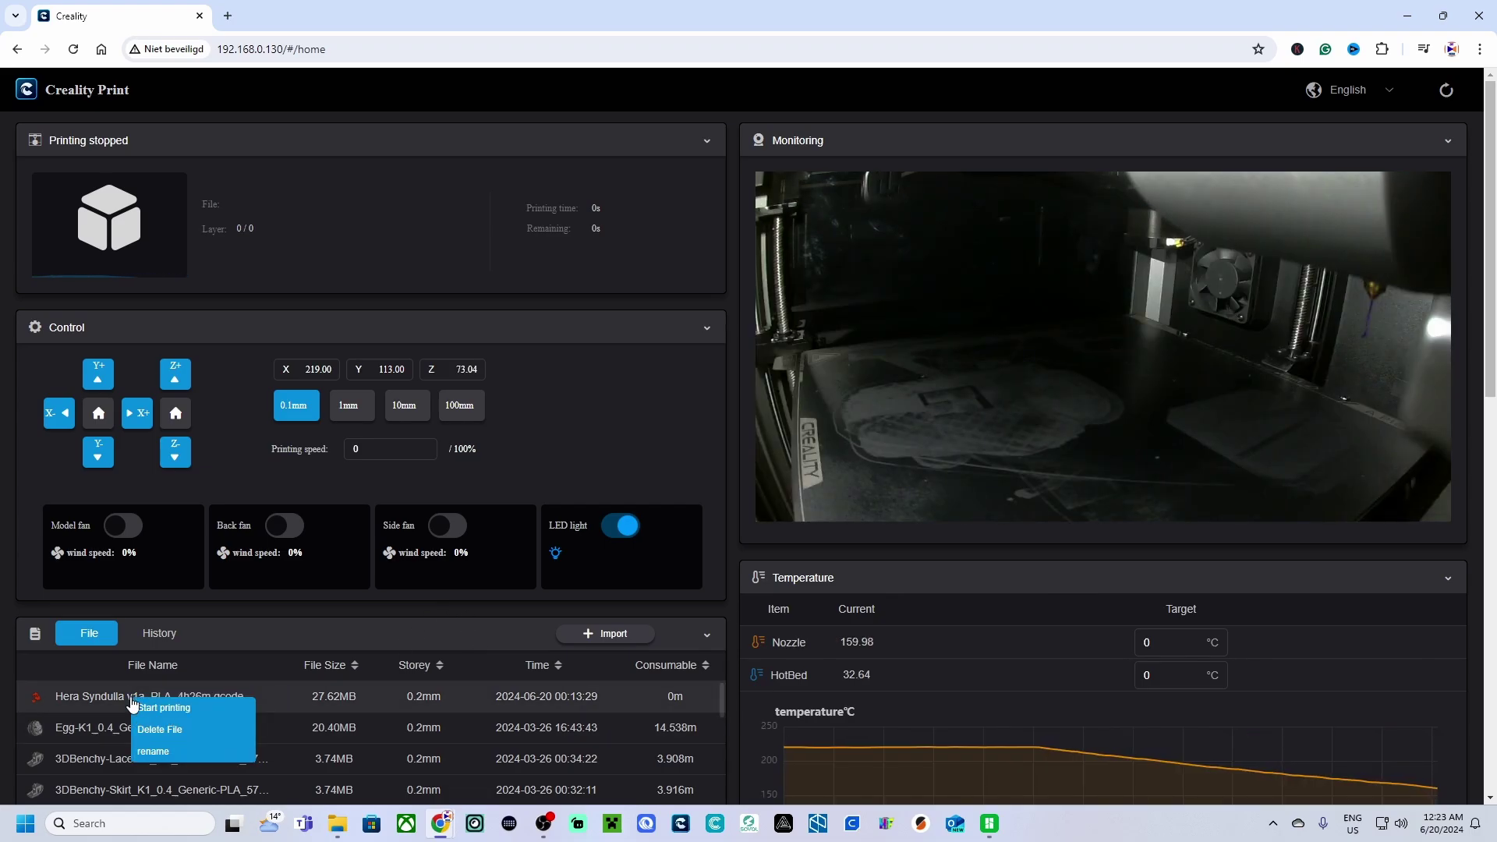
click(178, 714)
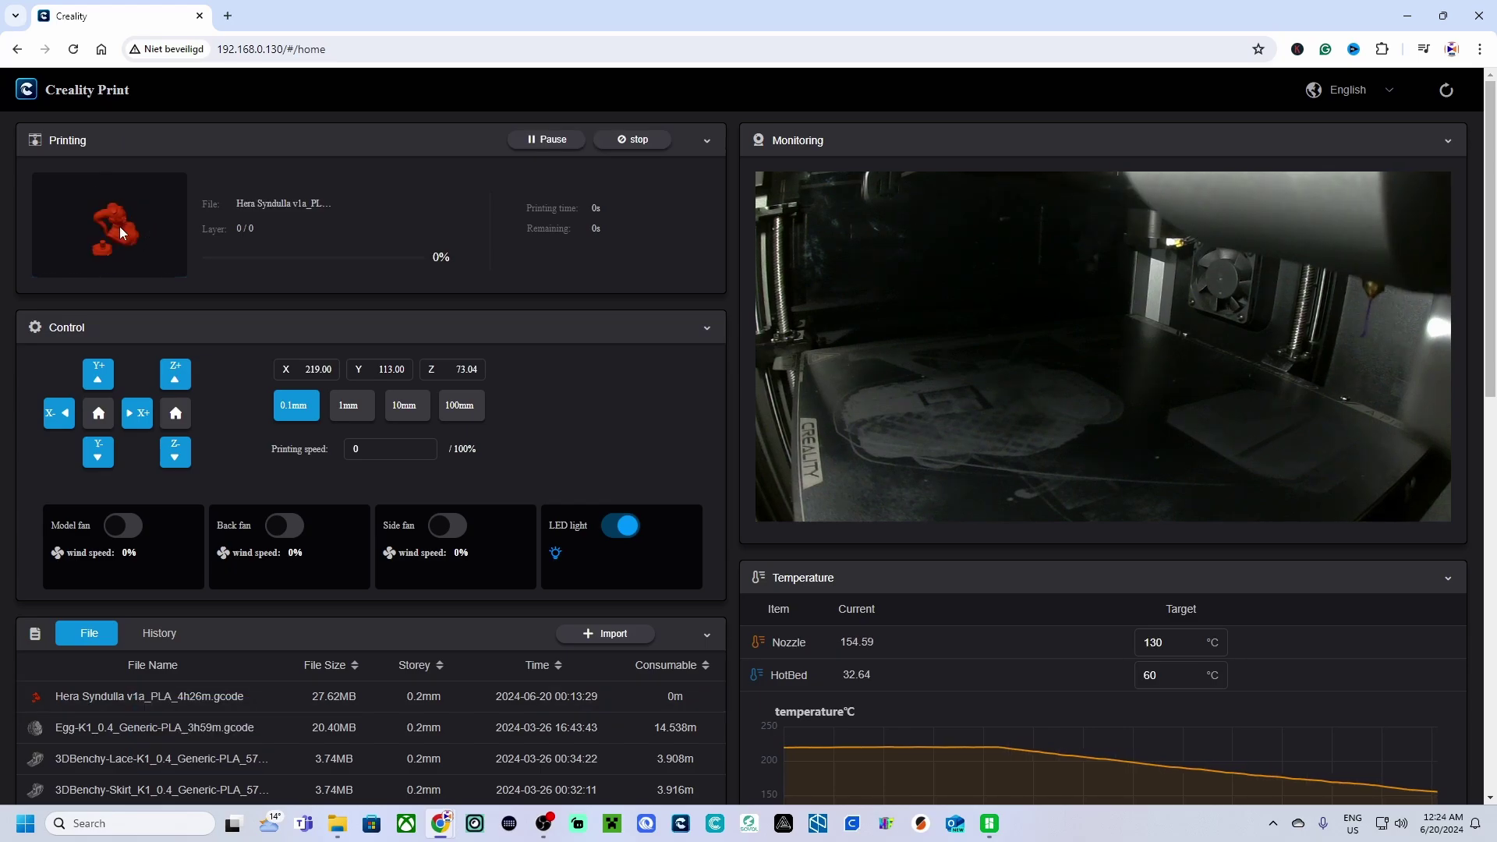